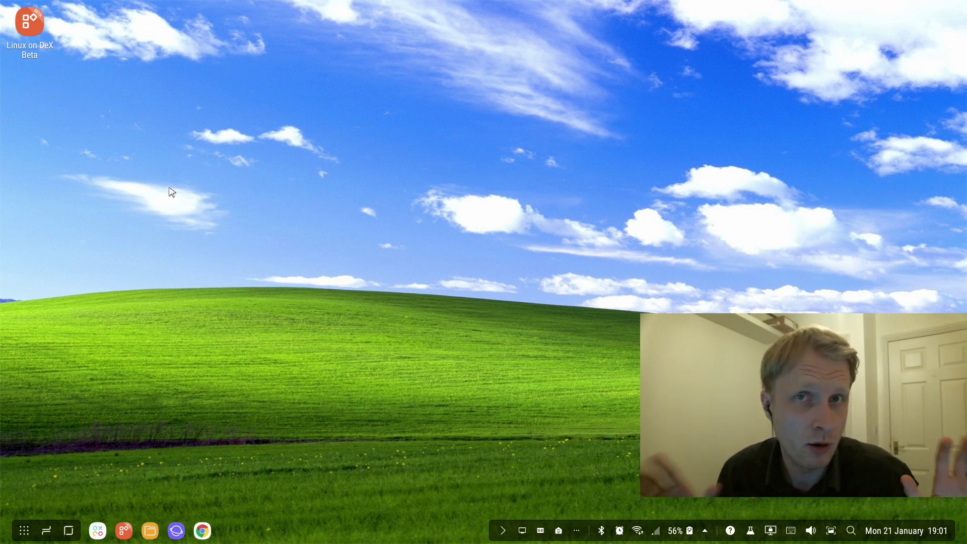
Search Google for photopea in Chrome and open the Photopea website from the results
{"action": "left_click", "coordinate": [203, 532]}
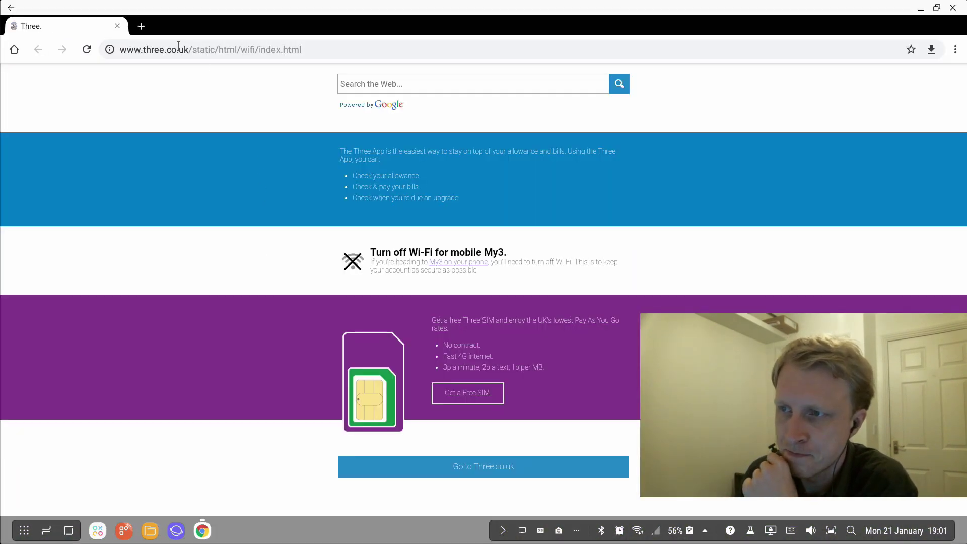
{"action": "left_click", "coordinate": [177, 46]}
{"action": "type", "text": "photopea"}
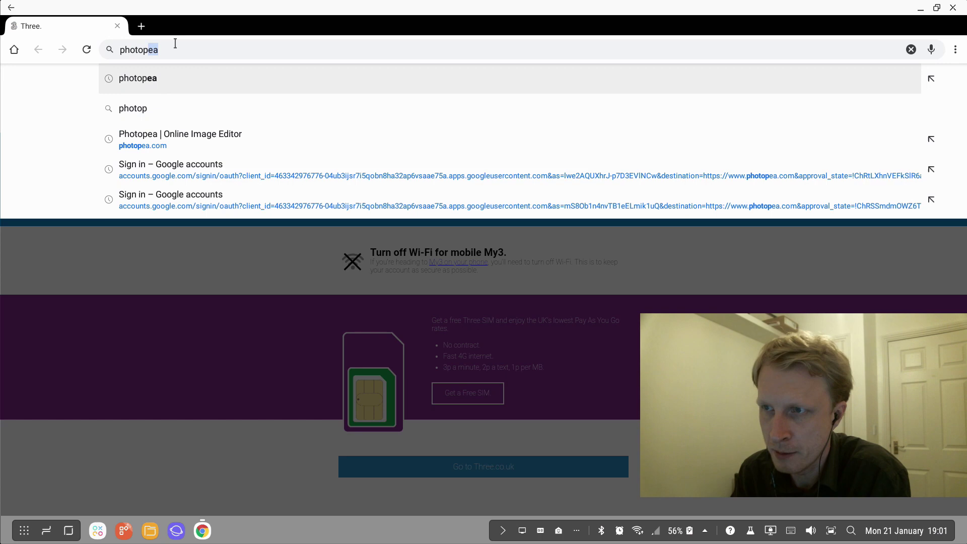
{"action": "key", "text": "Return"}
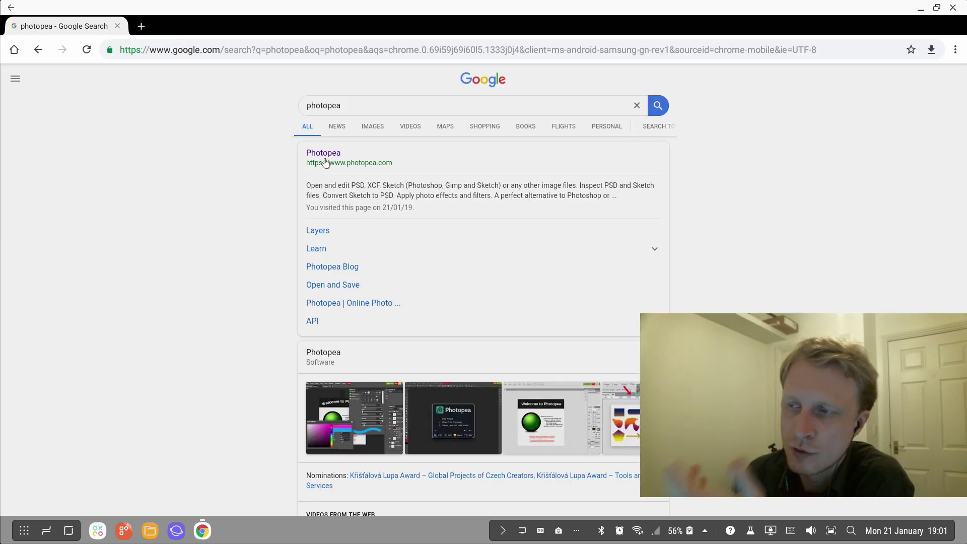
{"action": "scroll", "coordinate": [451, 372], "scroll_direction": "down", "scroll_amount": 3}
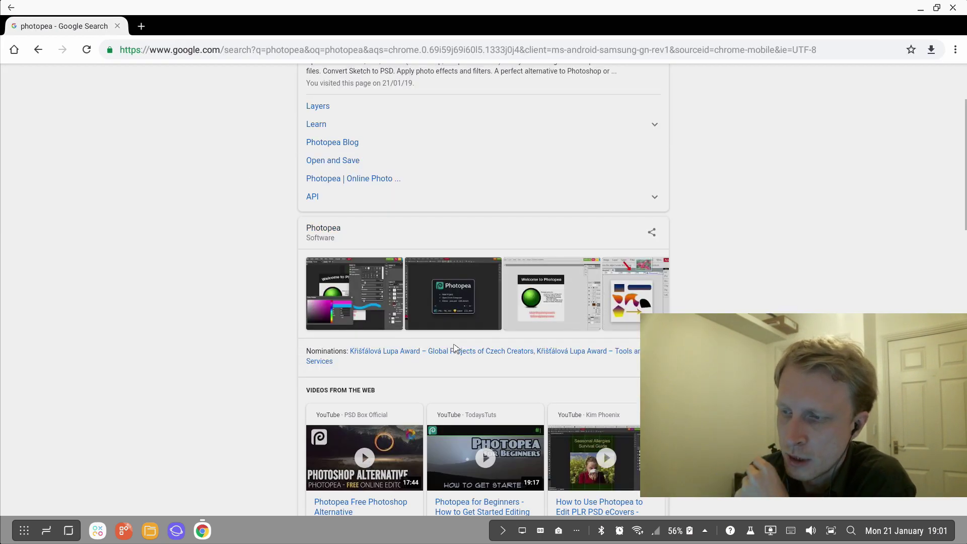
{"action": "scroll", "coordinate": [453, 347], "scroll_direction": "up", "scroll_amount": 3}
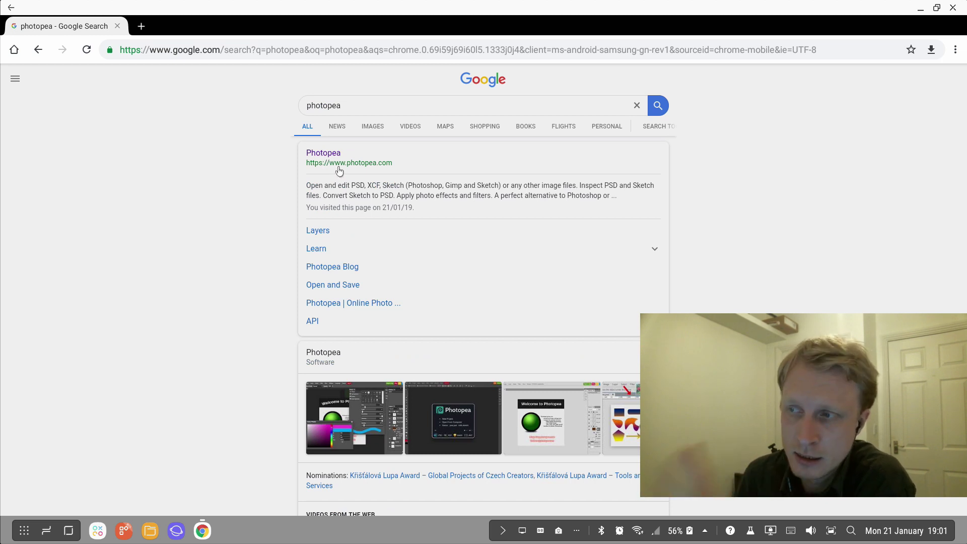
{"action": "left_click", "coordinate": [318, 153]}
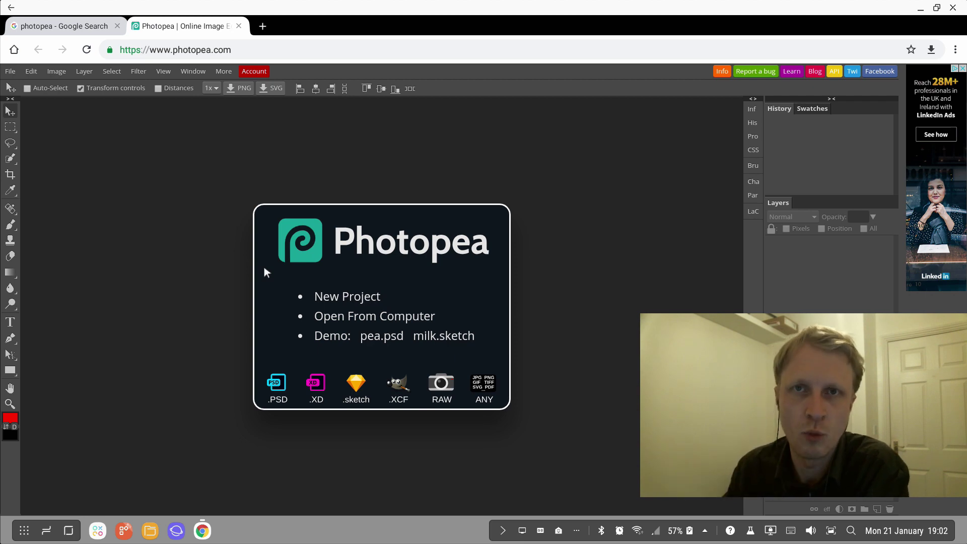
Create a new project named YTThumbnail at 1920×1080 px with 100 DPI
{"action": "left_click", "coordinate": [343, 297]}
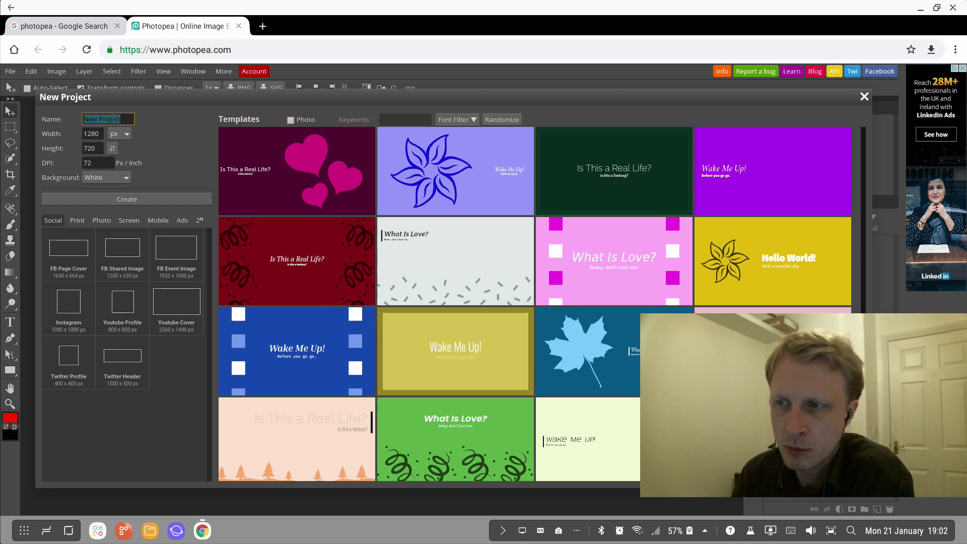
{"action": "type", "text": "YTThumbnail"}
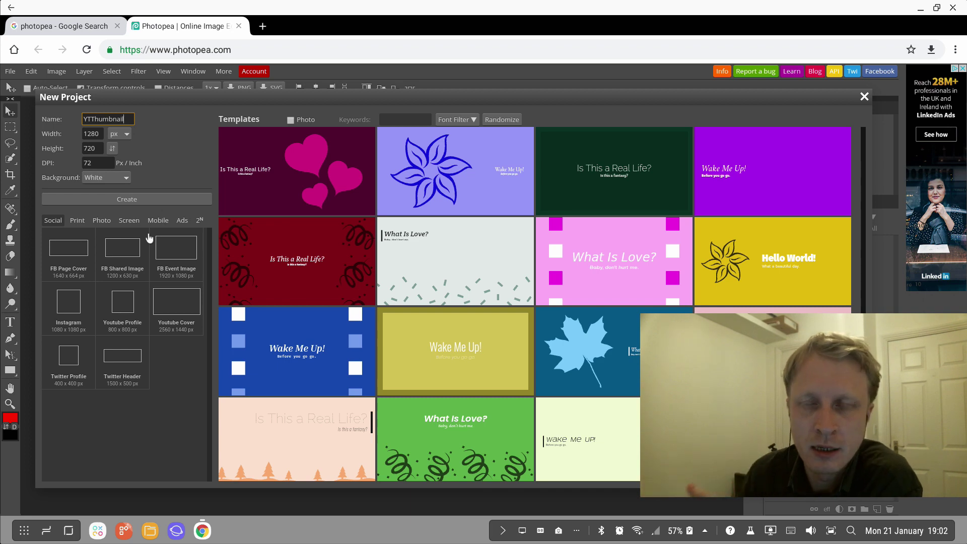
{"action": "left_click", "coordinate": [180, 260]}
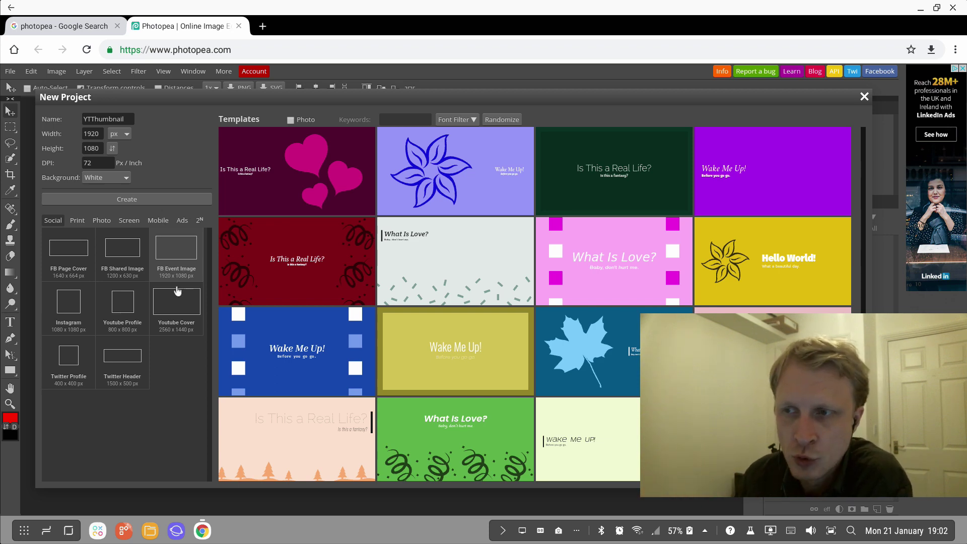
{"action": "double_click", "coordinate": [88, 163]}
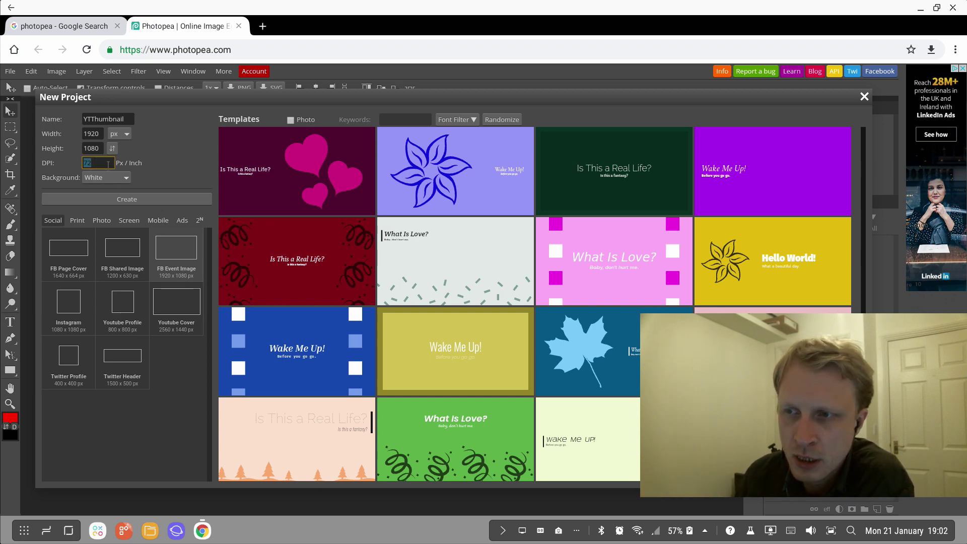
{"action": "type", "text": "100"}
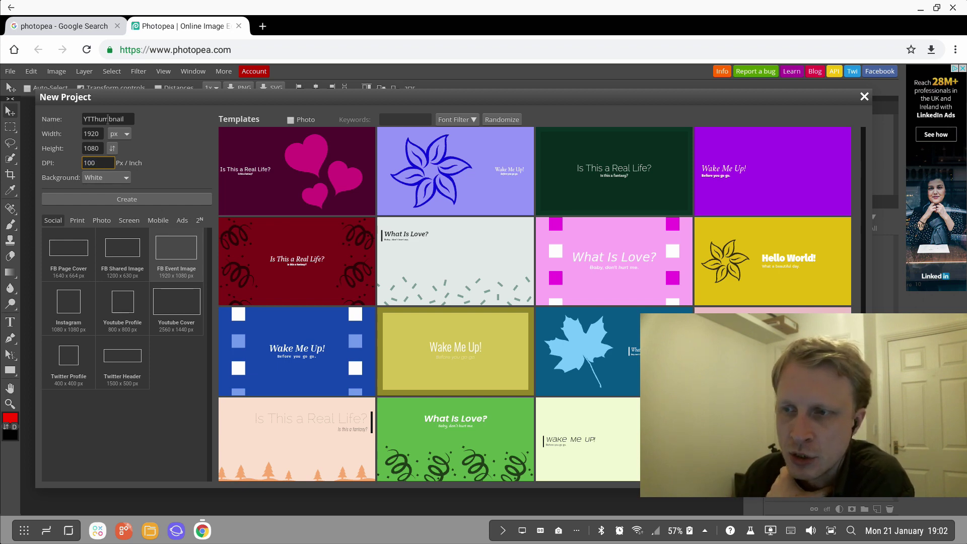
{"action": "left_click", "coordinate": [127, 199]}
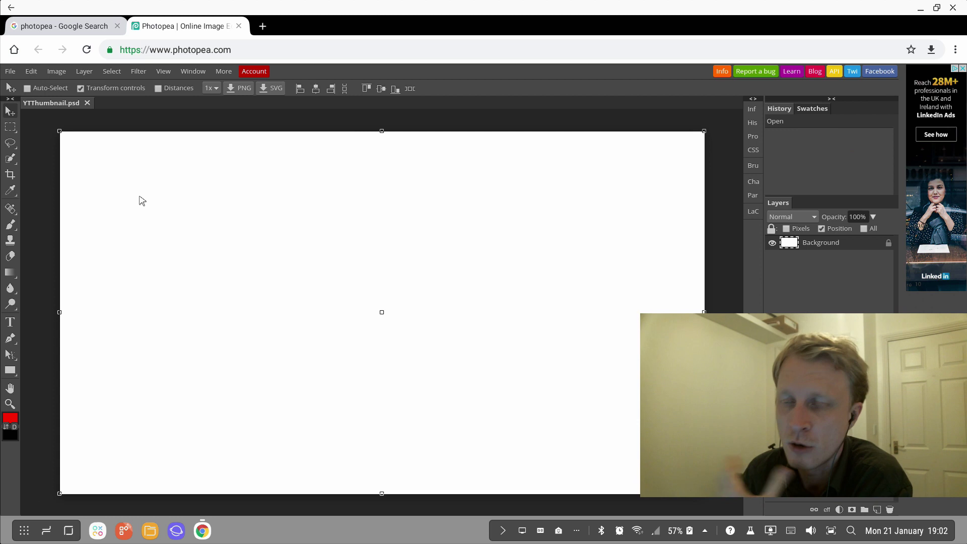
{"action": "key", "text": "super+a"}
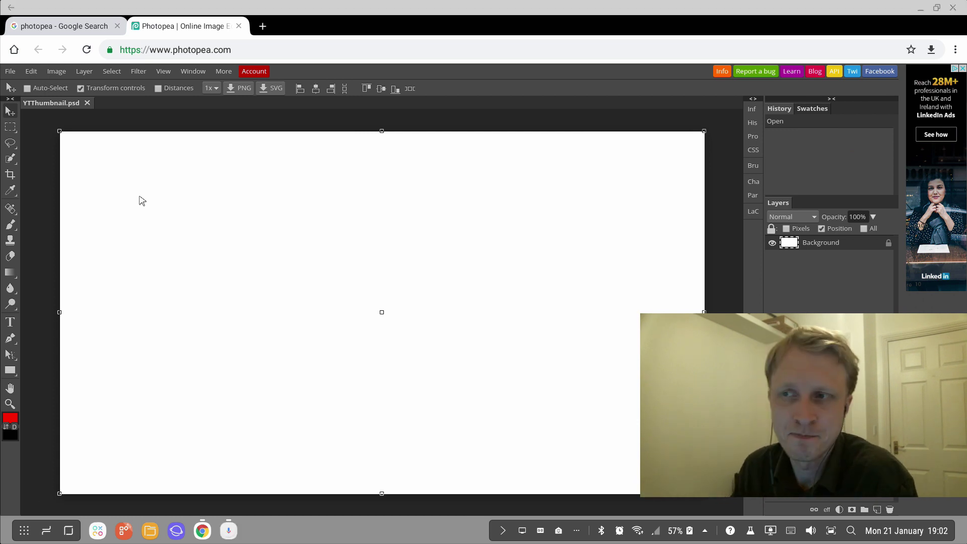
{"action": "left_click", "coordinate": [151, 212]}
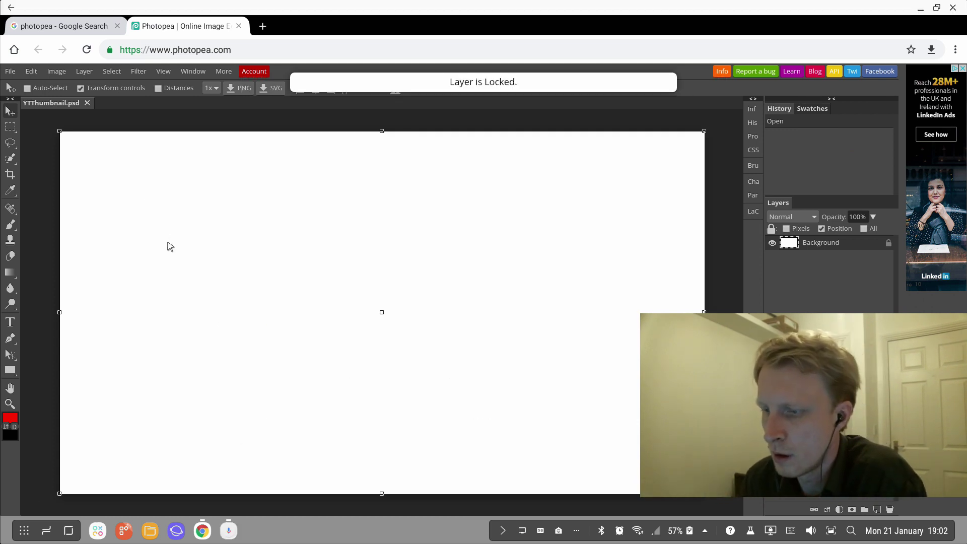
{"action": "right_click", "coordinate": [228, 529]}
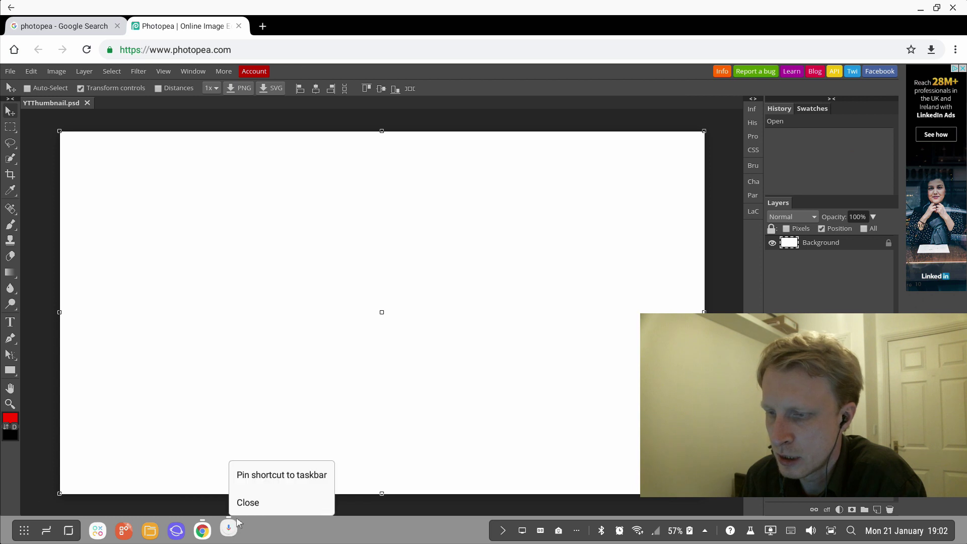
{"action": "left_click", "coordinate": [243, 502]}
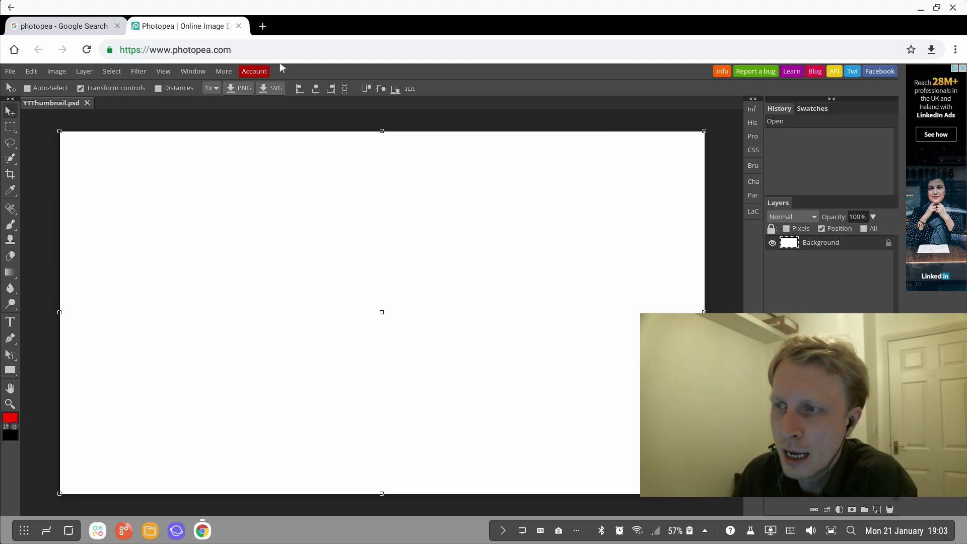
{"action": "left_click", "coordinate": [255, 71]}
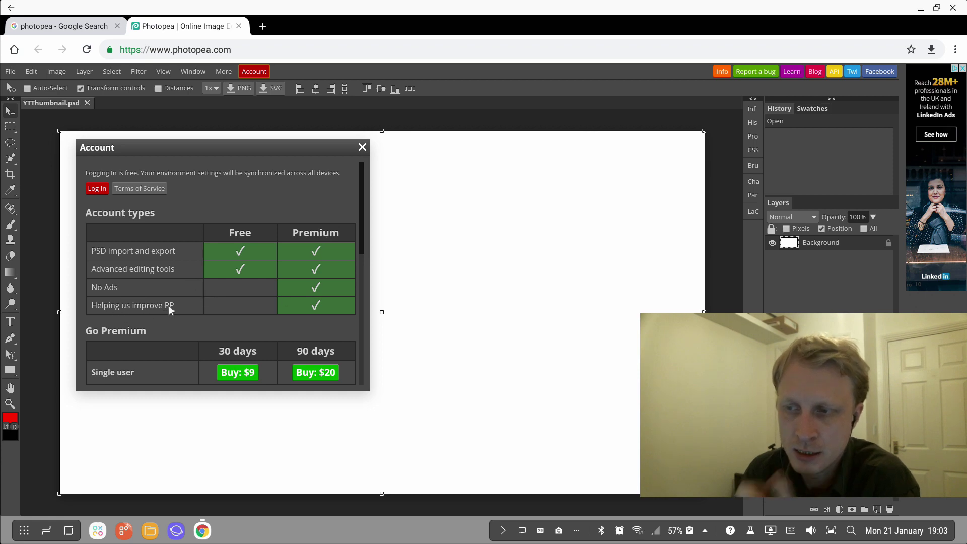
{"action": "left_click_drag", "start_coordinate": [362, 217], "coordinate": [345, 204]}
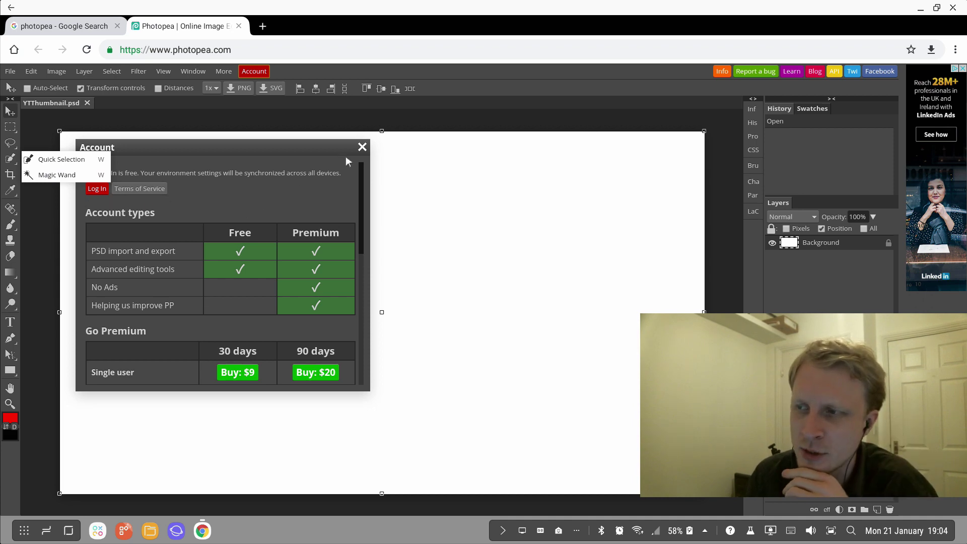
{"action": "left_click", "coordinate": [362, 147]}
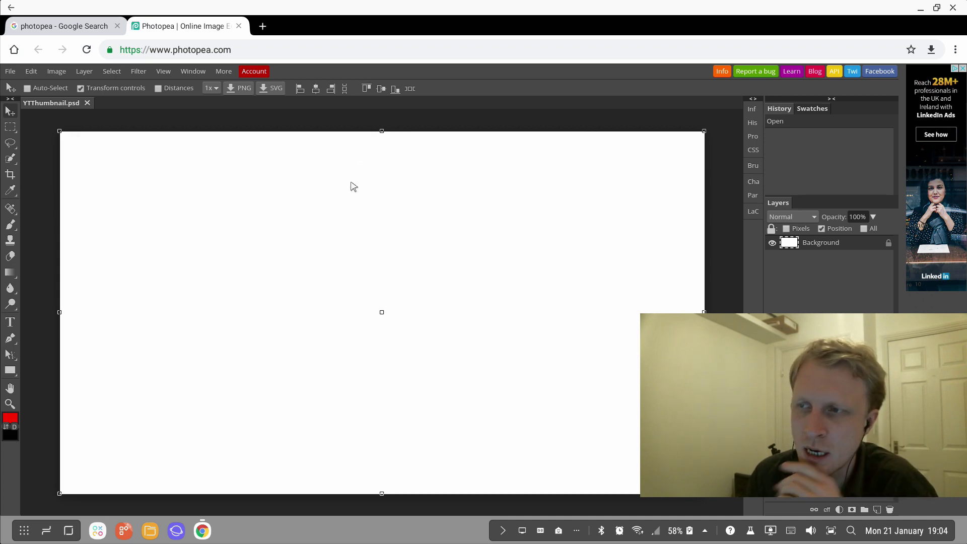
In a new tab, search for 'colour gra' and show the image results
{"action": "left_click", "coordinate": [263, 27]}
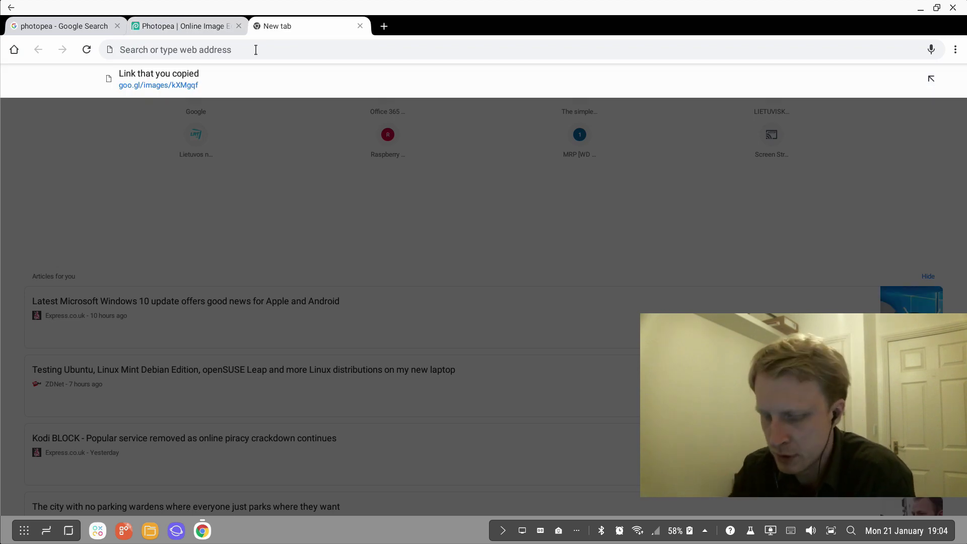
{"action": "type", "text": "colour gra"}
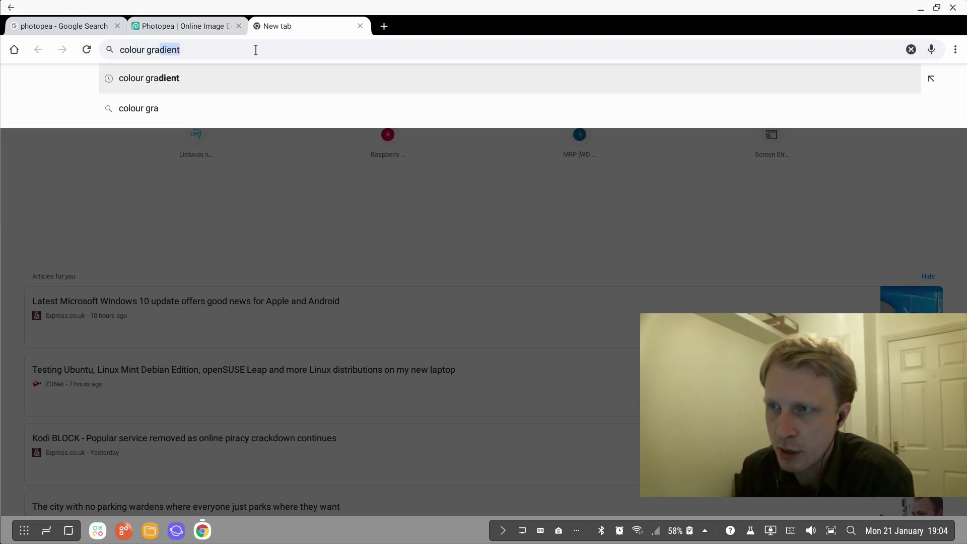
{"action": "key", "text": "Return"}
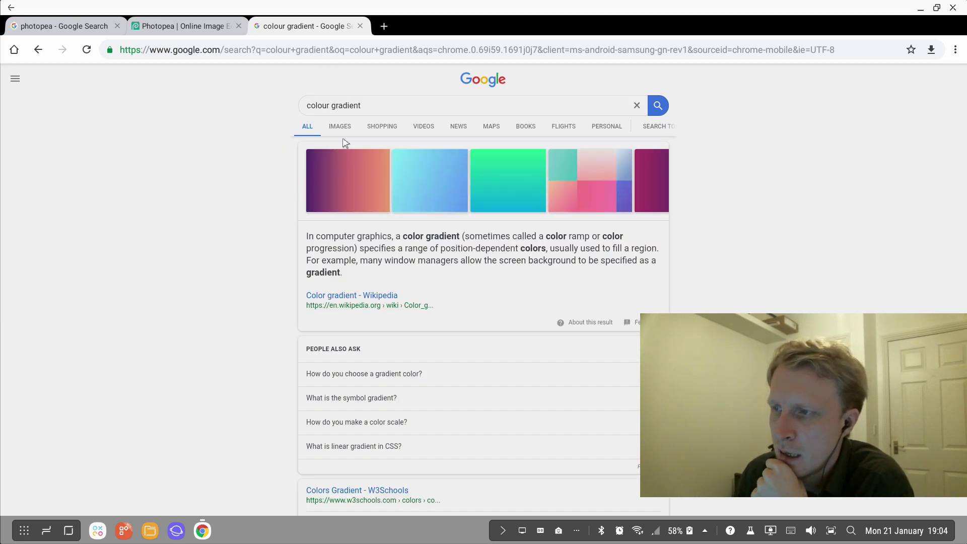
{"action": "left_click", "coordinate": [340, 127]}
Find the Color Gradient Wallpaper and download it as 572066.jpg
{"action": "scroll", "coordinate": [343, 274], "scroll_direction": "down", "scroll_amount": 4}
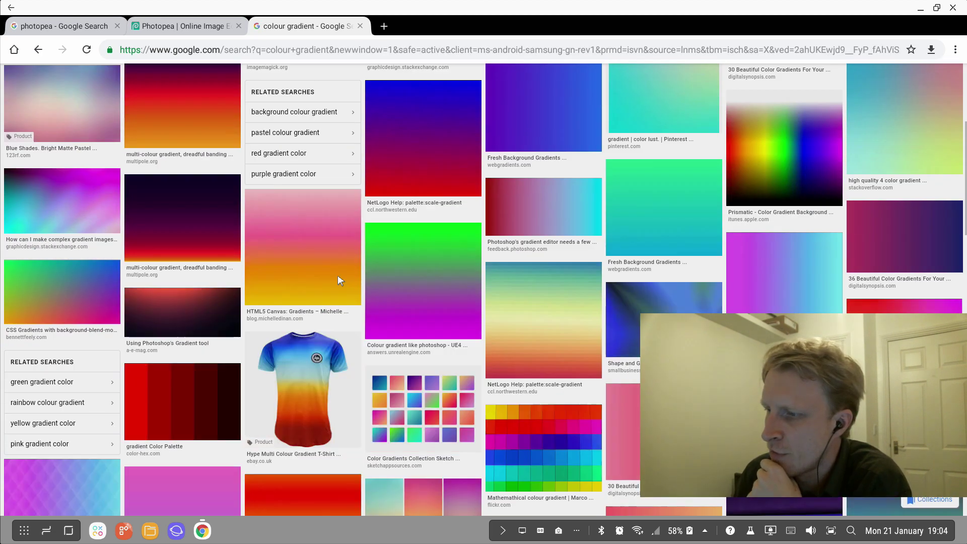
{"action": "scroll", "coordinate": [338, 280], "scroll_direction": "down", "scroll_amount": 7}
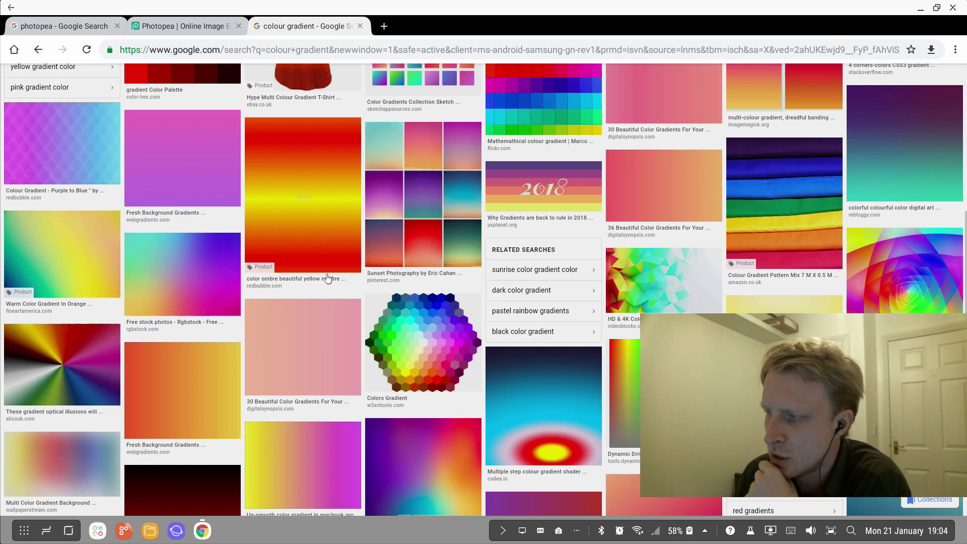
{"action": "scroll", "coordinate": [327, 278], "scroll_direction": "down", "scroll_amount": 10}
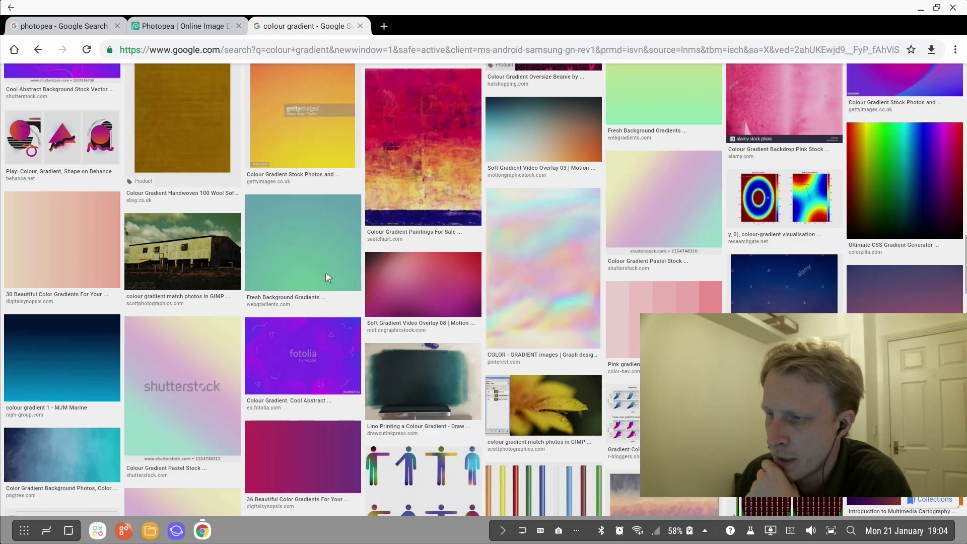
{"action": "scroll", "coordinate": [325, 271], "scroll_direction": "down", "scroll_amount": 5}
{"action": "scroll", "coordinate": [330, 267], "scroll_direction": "up", "scroll_amount": 12}
{"action": "scroll", "coordinate": [328, 264], "scroll_direction": "down", "scroll_amount": 2}
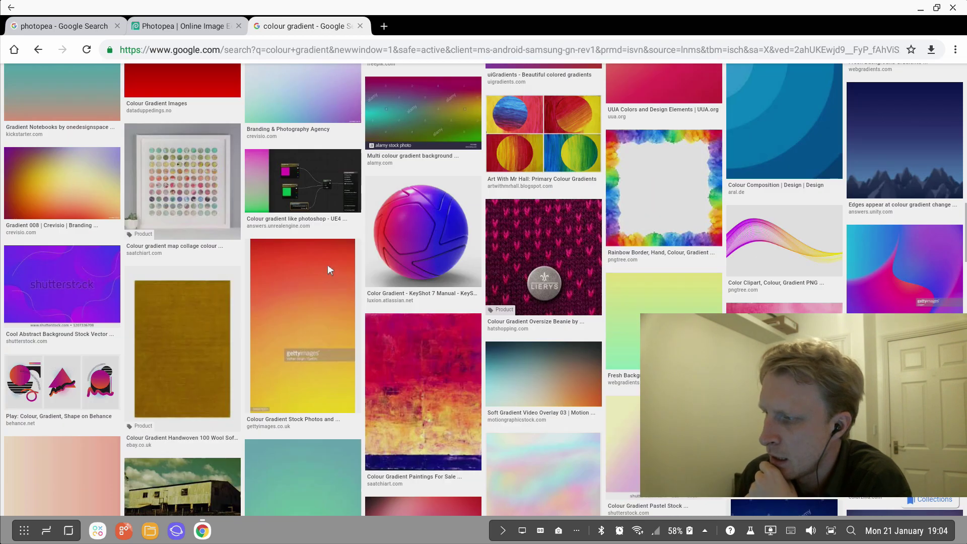
{"action": "scroll", "coordinate": [329, 261], "scroll_direction": "down", "scroll_amount": 10}
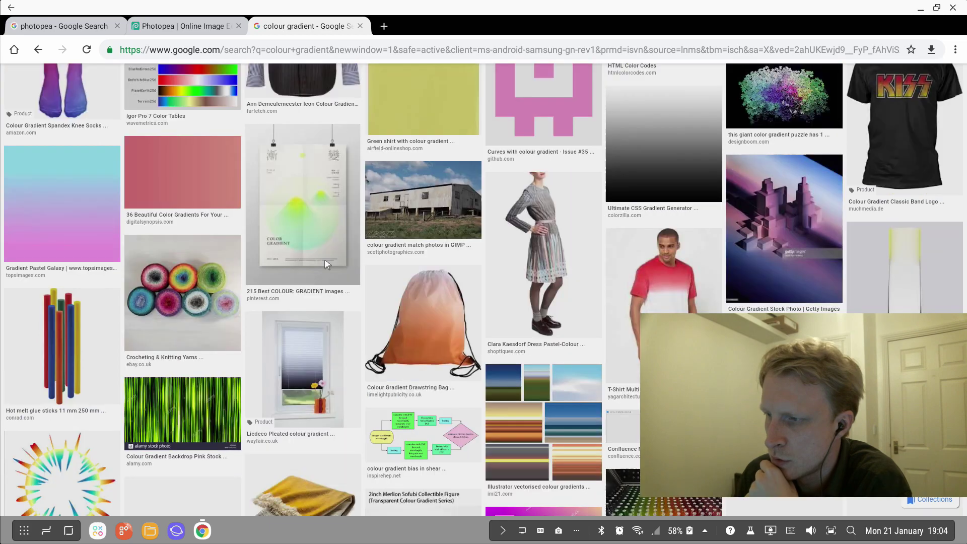
{"action": "scroll", "coordinate": [324, 258], "scroll_direction": "up", "scroll_amount": 2}
{"action": "scroll", "coordinate": [72, 305], "scroll_direction": "down", "scroll_amount": 5}
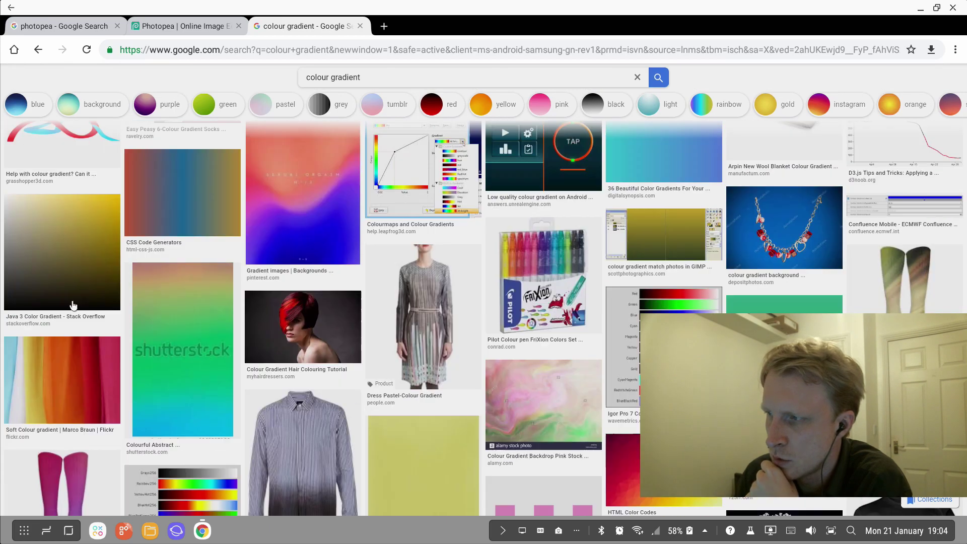
{"action": "scroll", "coordinate": [73, 299], "scroll_direction": "up", "scroll_amount": 1}
{"action": "scroll", "coordinate": [158, 309], "scroll_direction": "up", "scroll_amount": 5}
{"action": "scroll", "coordinate": [162, 306], "scroll_direction": "down", "scroll_amount": 5}
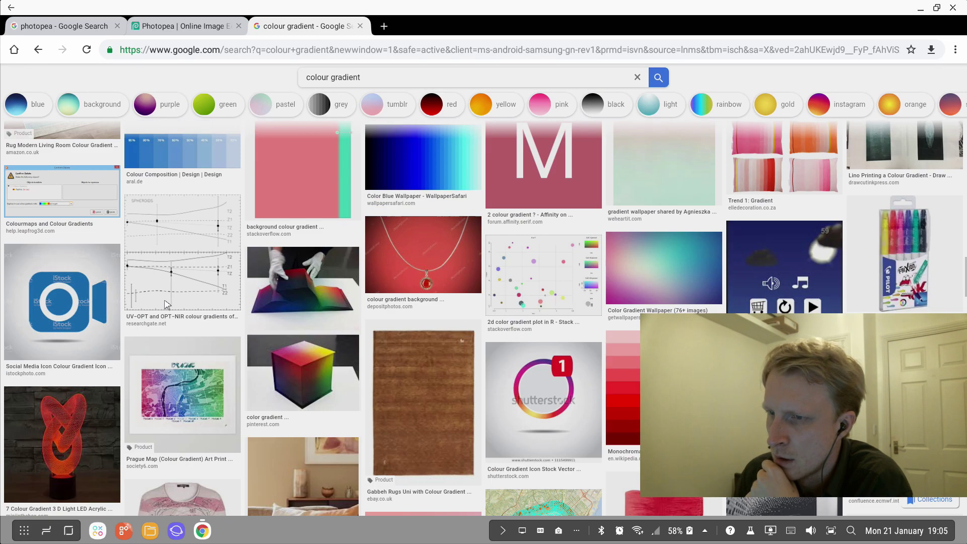
{"action": "scroll", "coordinate": [162, 304], "scroll_direction": "up", "scroll_amount": 5}
{"action": "scroll", "coordinate": [162, 300], "scroll_direction": "down", "scroll_amount": 5}
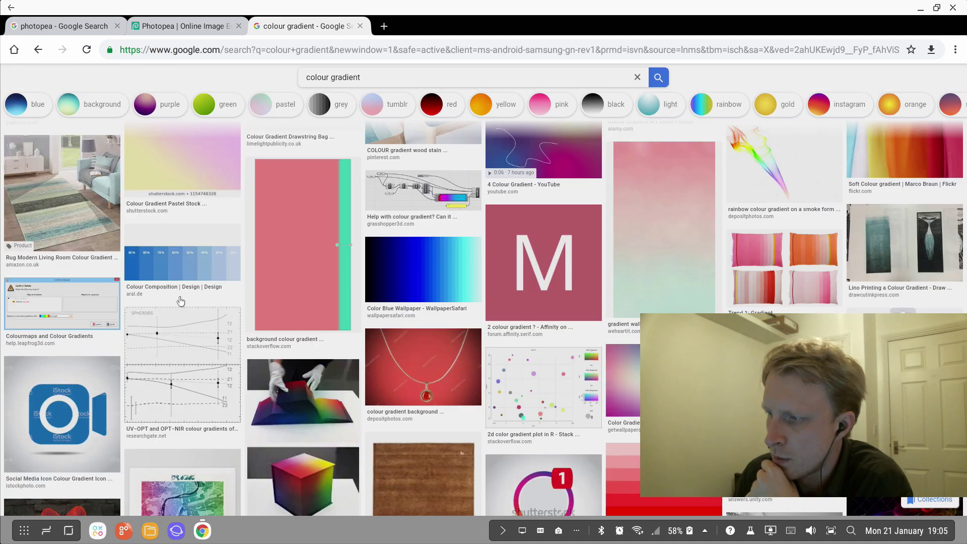
{"action": "left_click", "coordinate": [626, 426]}
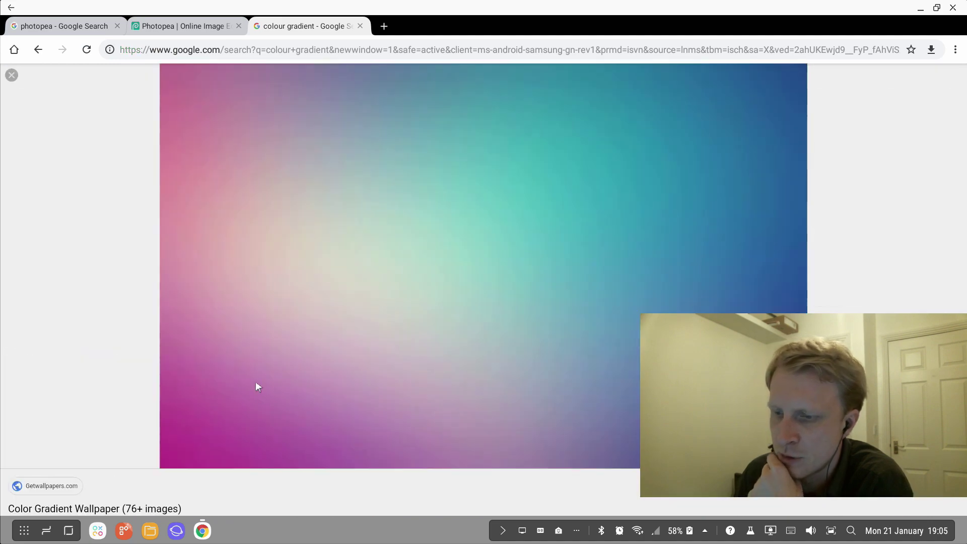
{"action": "right_click", "coordinate": [305, 277]}
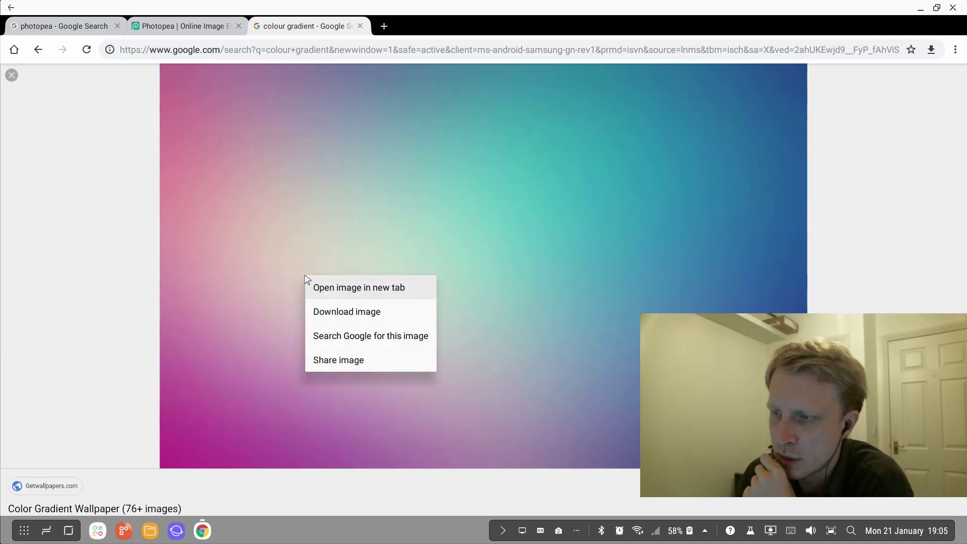
{"action": "left_click", "coordinate": [347, 313]}
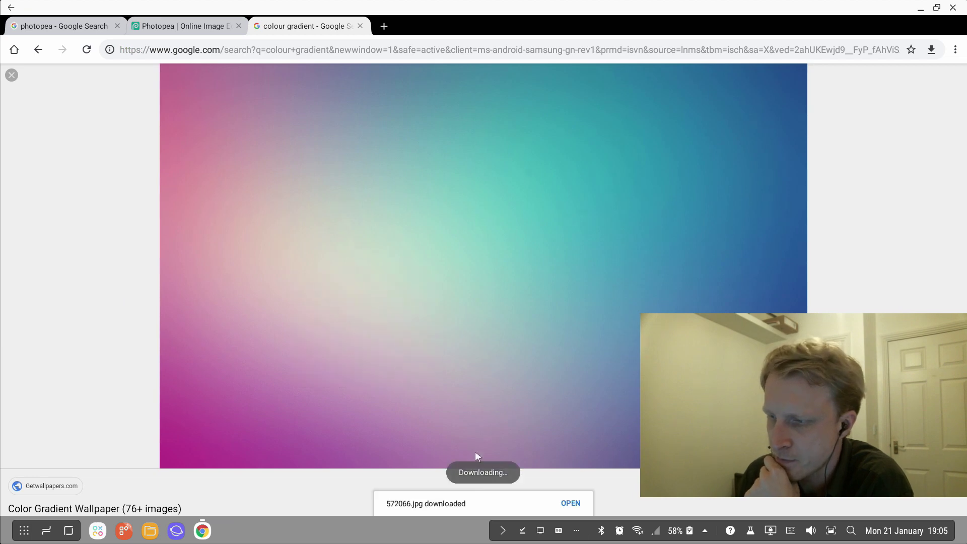
Back in Photopea, grant the browser's file permission and start File > Open & Place
{"action": "left_click", "coordinate": [168, 29]}
{"action": "left_click", "coordinate": [10, 71]}
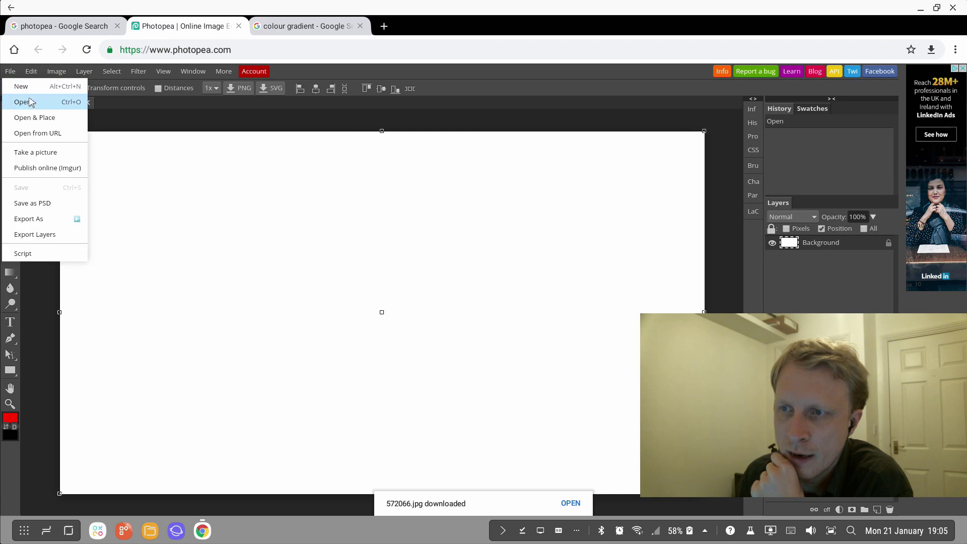
{"action": "left_click", "coordinate": [28, 102]}
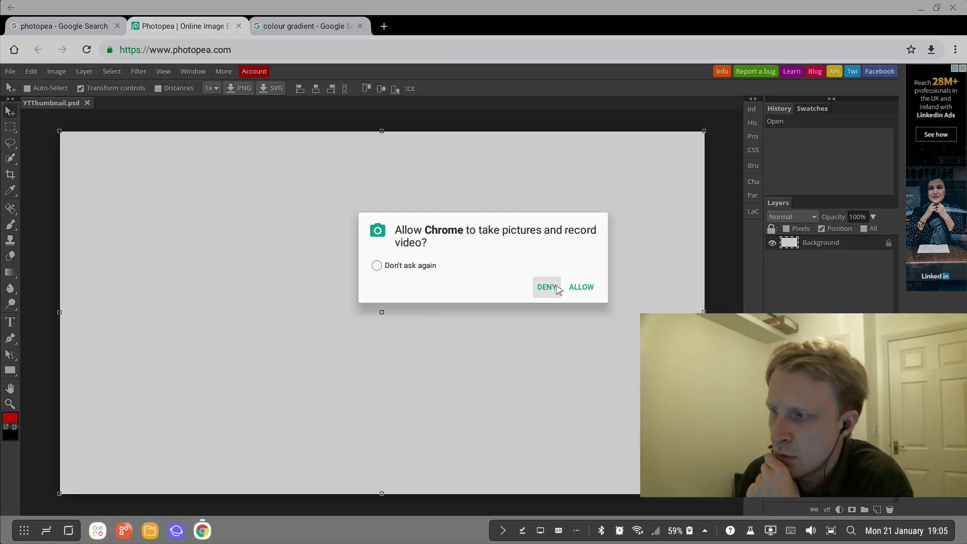
{"action": "left_click", "coordinate": [581, 287]}
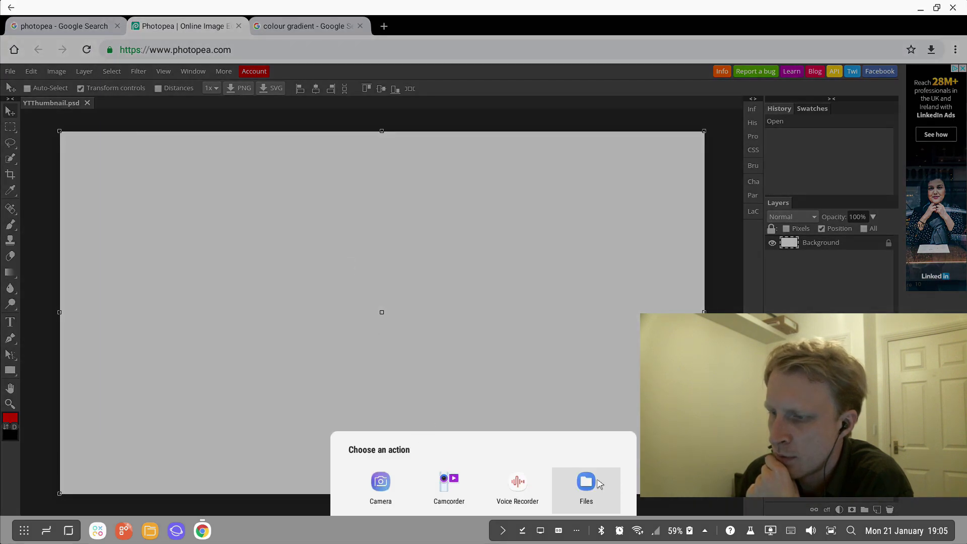
{"action": "left_click", "coordinate": [438, 347]}
{"action": "left_click", "coordinate": [10, 71]}
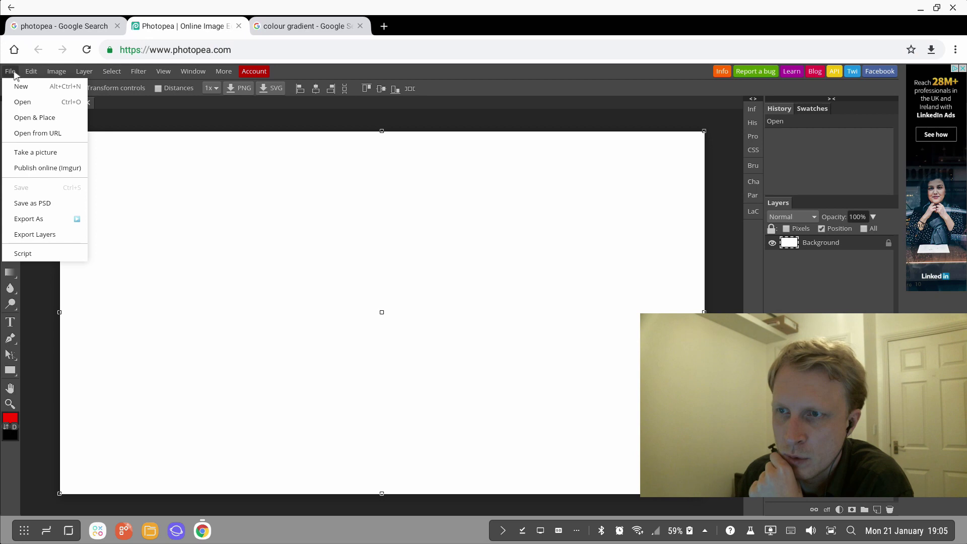
{"action": "left_click", "coordinate": [35, 122]}
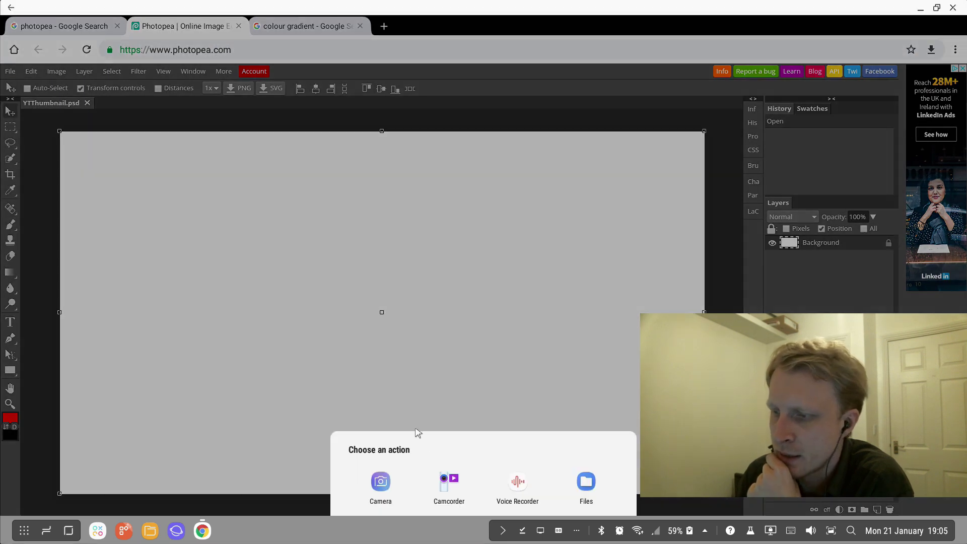
Place 572066.jpg from the Downloads folder through the Files picker
{"action": "left_click", "coordinate": [576, 485]}
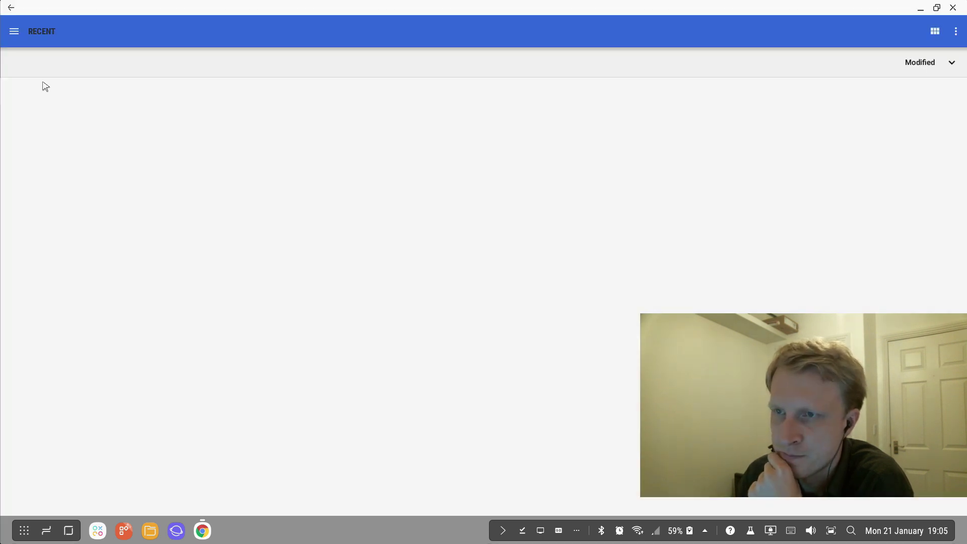
{"action": "left_click", "coordinate": [13, 30]}
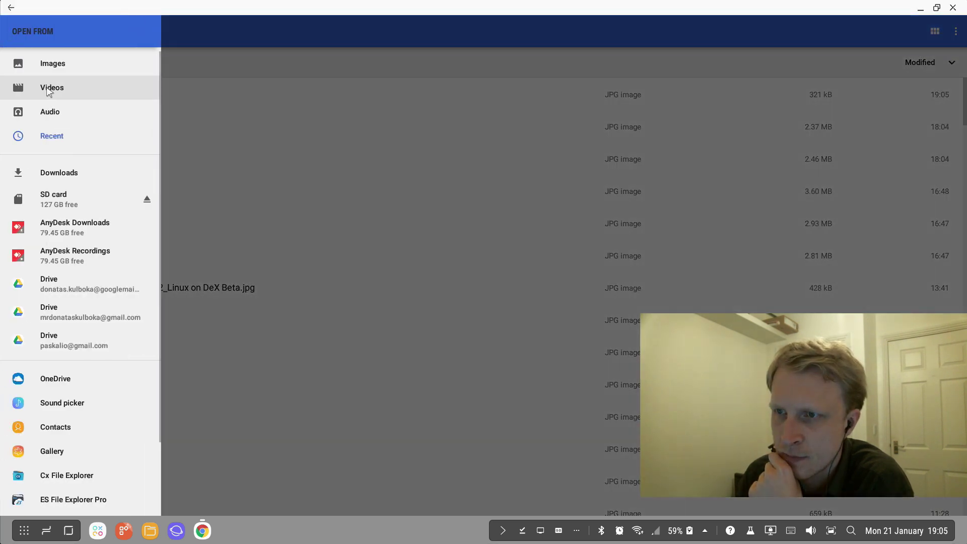
{"action": "left_click", "coordinate": [60, 173]}
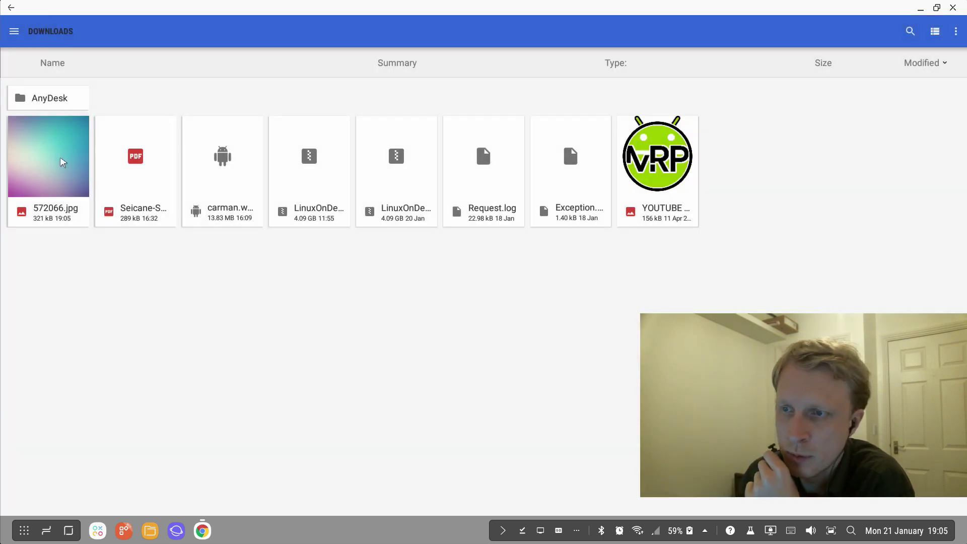
{"action": "left_click", "coordinate": [62, 161]}
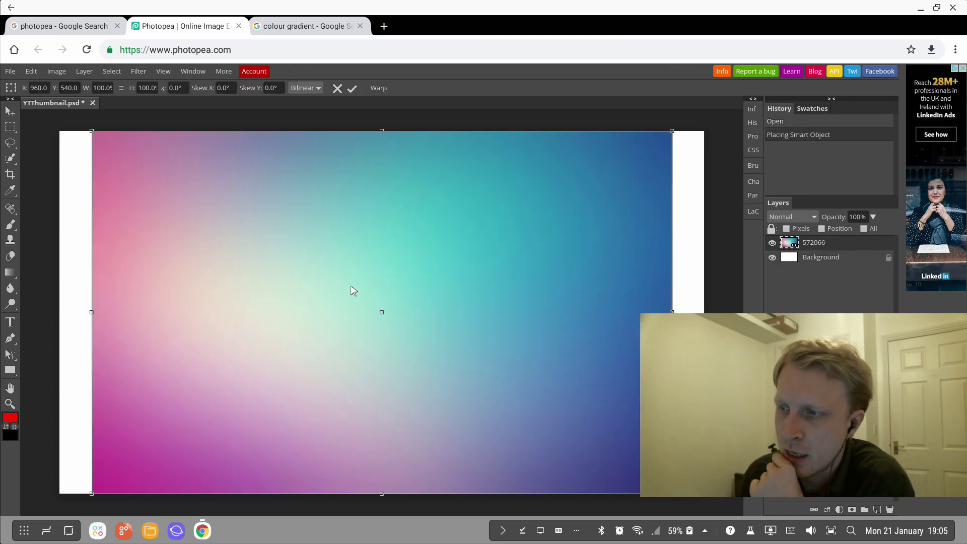
Move and enlarge the 572066 gradient layer to cover the canvas, then commit
{"action": "left_click_drag", "start_coordinate": [337, 261], "coordinate": [297, 254]}
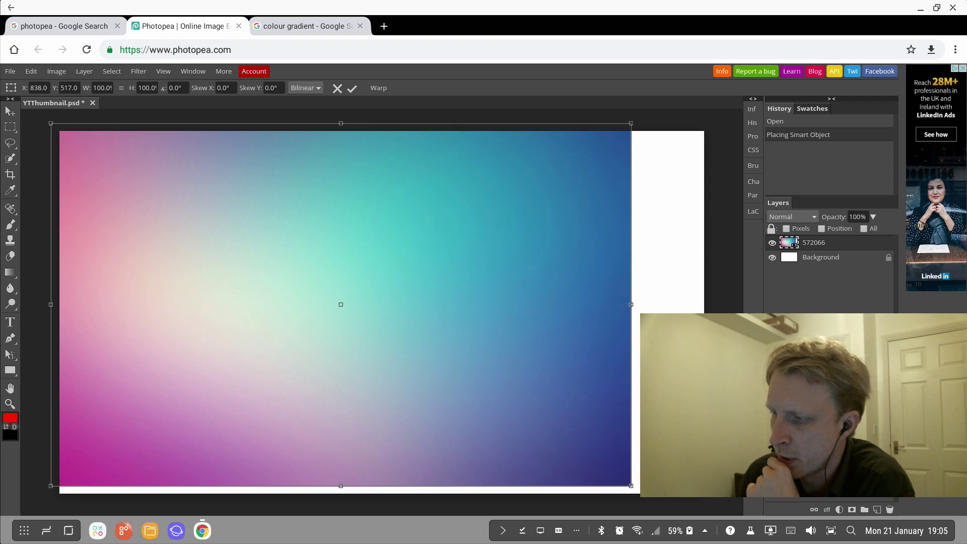
{"action": "left_click_drag", "start_coordinate": [631, 485], "coordinate": [729, 499]}
{"action": "left_click_drag", "start_coordinate": [552, 438], "coordinate": [549, 431]}
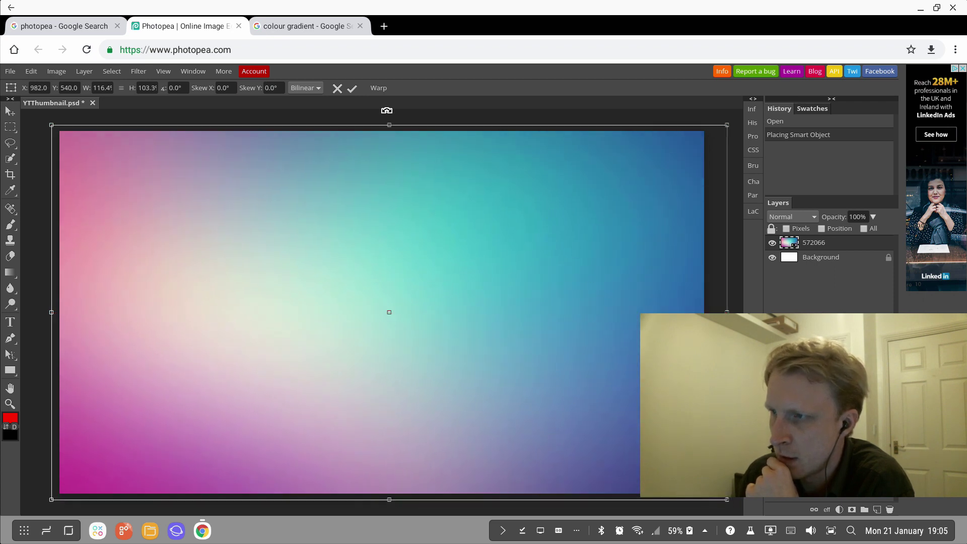
{"action": "key", "text": "Return"}
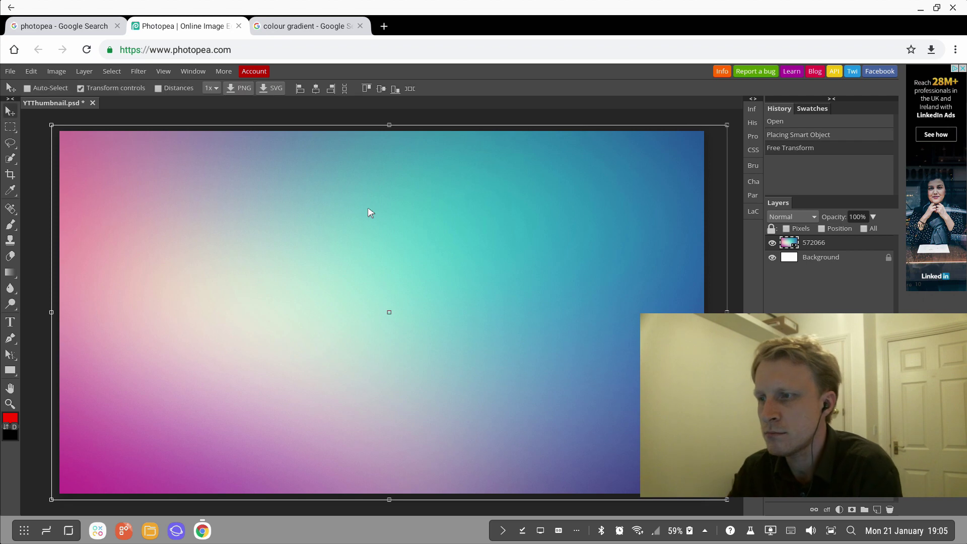
Add a new empty layer and name it Titles
{"action": "left_click", "coordinate": [876, 509]}
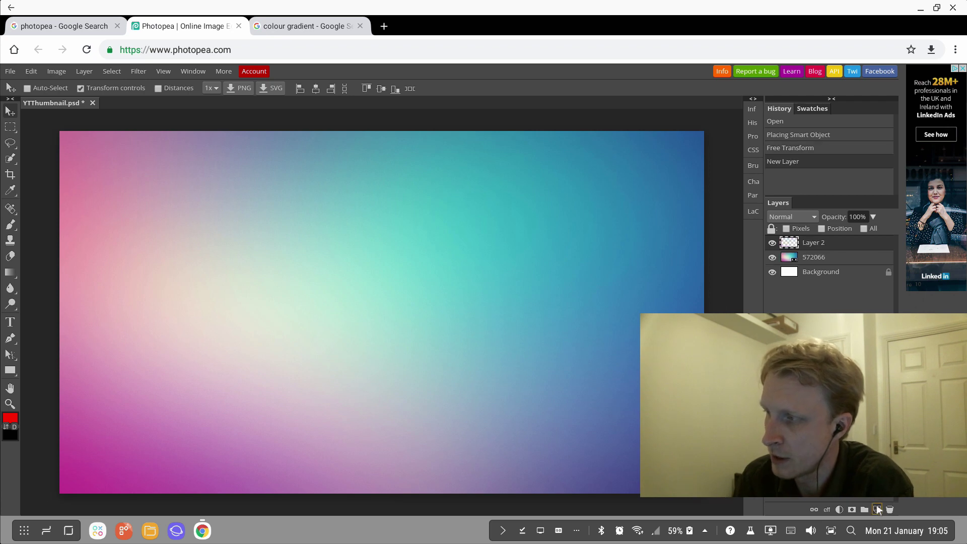
{"action": "double_click", "coordinate": [816, 243]}
{"action": "type", "text": "Titles"}
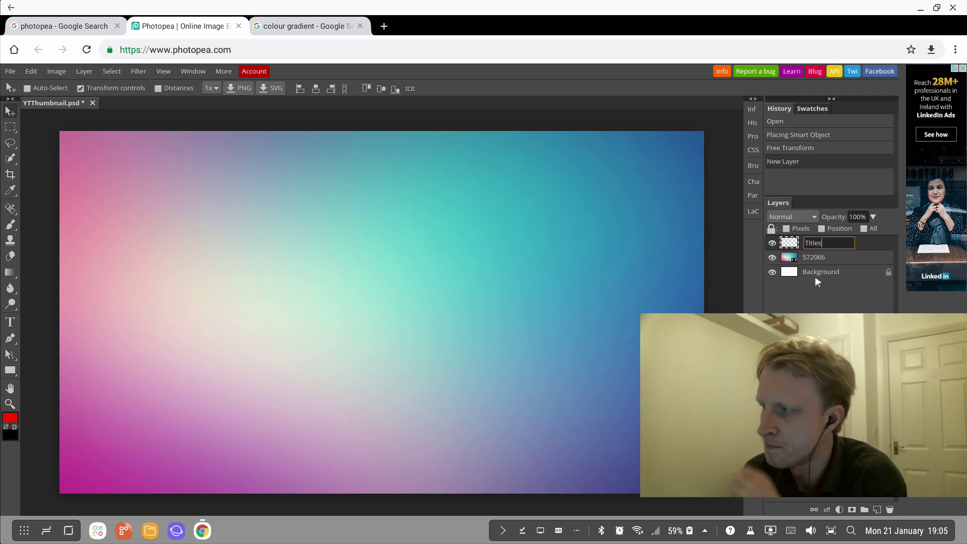
{"action": "key", "text": "Return"}
Add a PhotoPea text layer in the canvas's upper left
{"action": "right_click", "coordinate": [14, 326]}
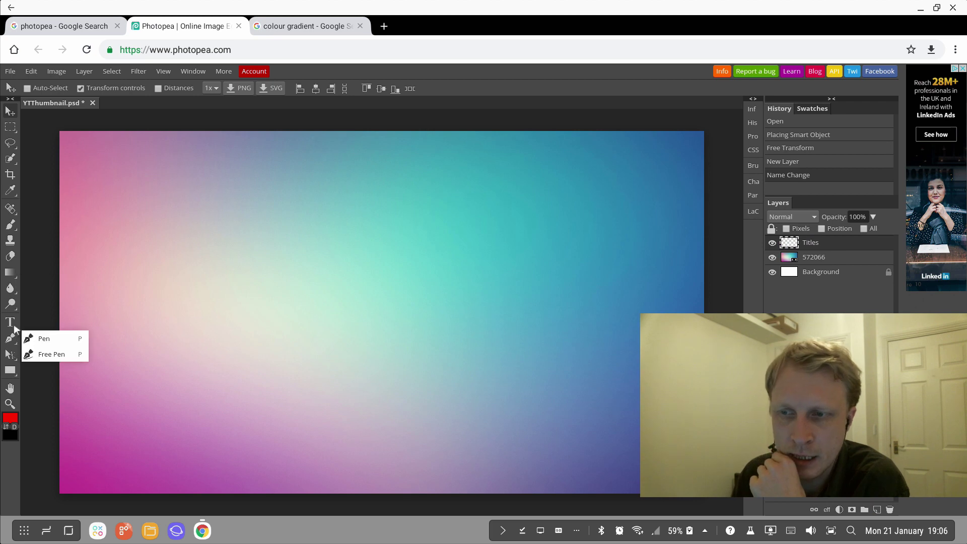
{"action": "left_click", "coordinate": [13, 326]}
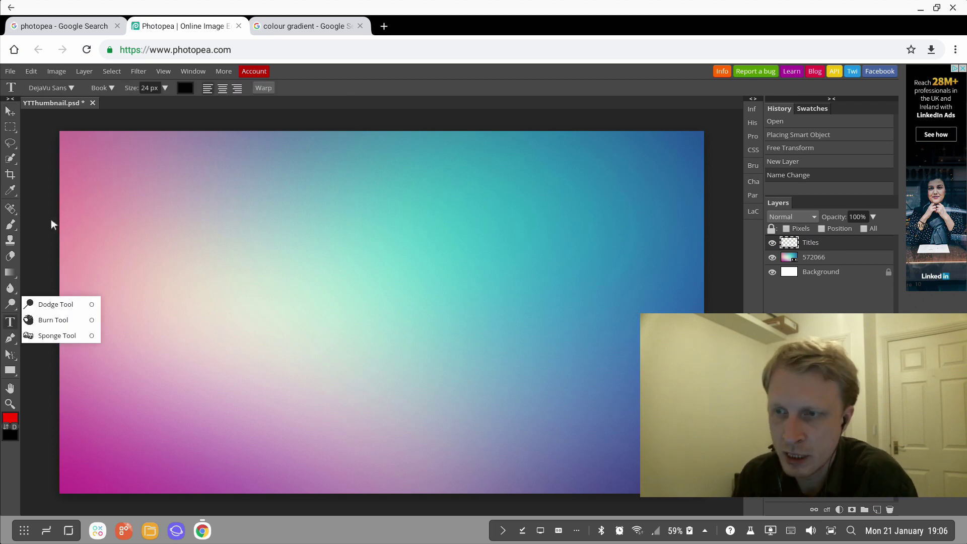
{"action": "left_click", "coordinate": [107, 220]}
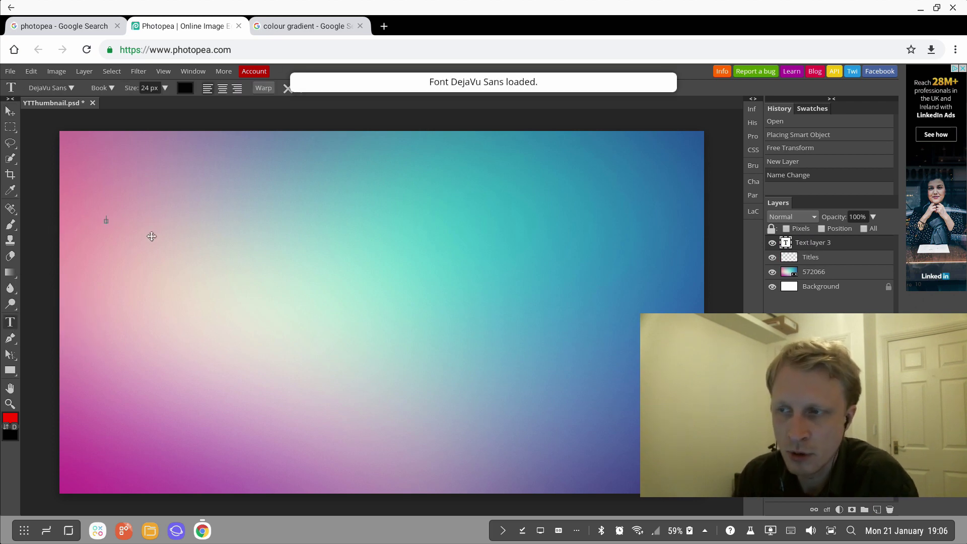
{"action": "type", "text": "Photo"}
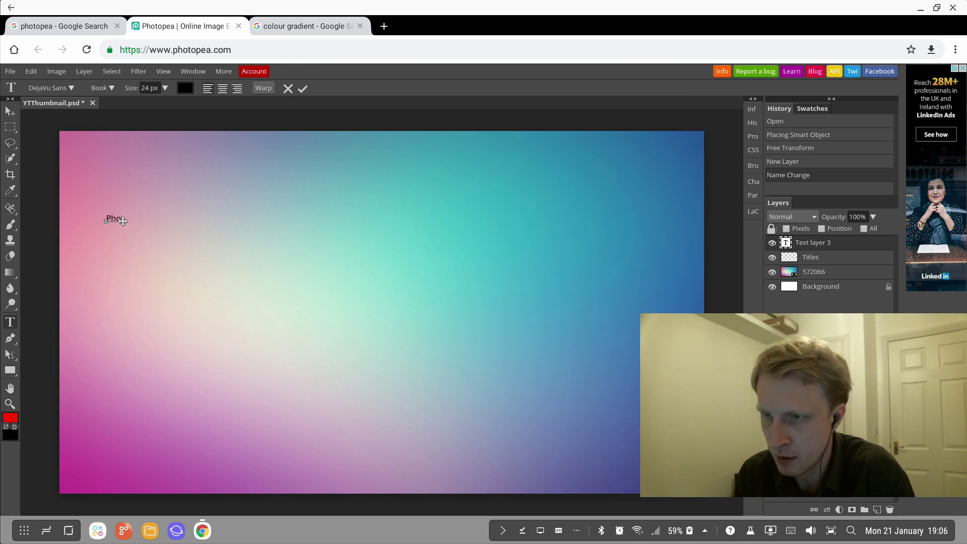
{"action": "type", "text": "Pea"}
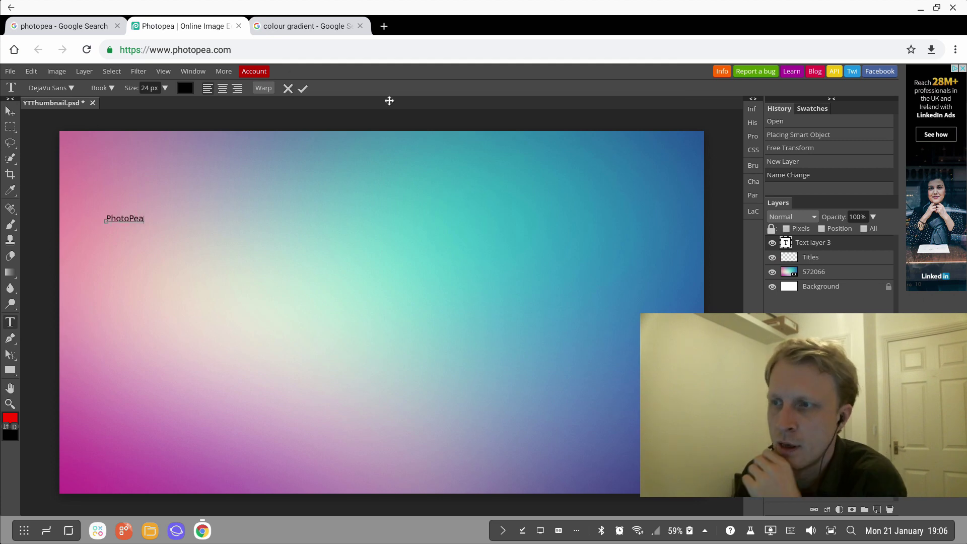
{"action": "left_click", "coordinate": [301, 89]}
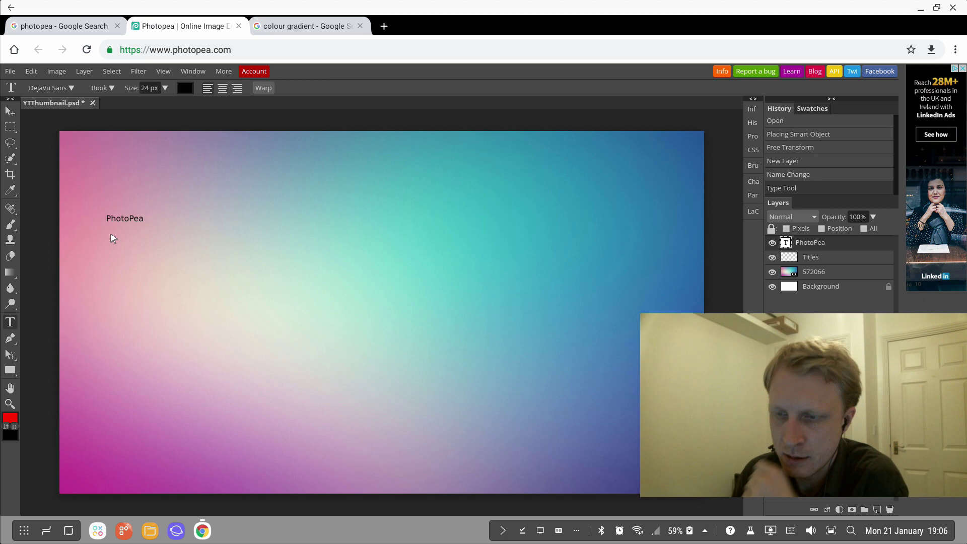
Enlarge the PhotoPea text, rotate it -15°, move it top-left and commit
{"action": "key", "text": "ctrl+t"}
{"action": "left_click_drag", "start_coordinate": [144, 223], "coordinate": [518, 348]}
{"action": "left_click_drag", "start_coordinate": [555, 281], "coordinate": [537, 220]}
{"action": "left_click_drag", "start_coordinate": [404, 234], "coordinate": [366, 206]}
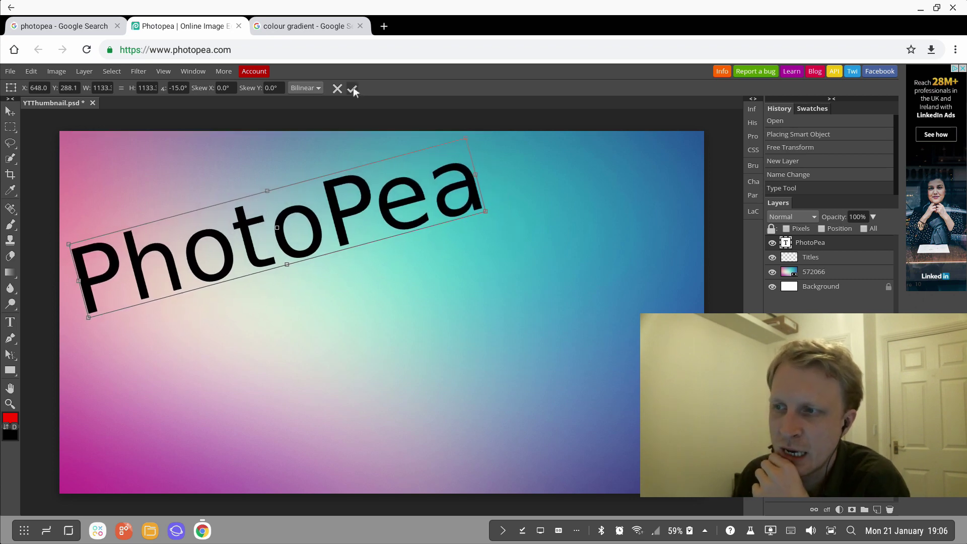
{"action": "left_click", "coordinate": [353, 89]}
{"action": "double_click", "coordinate": [299, 220]}
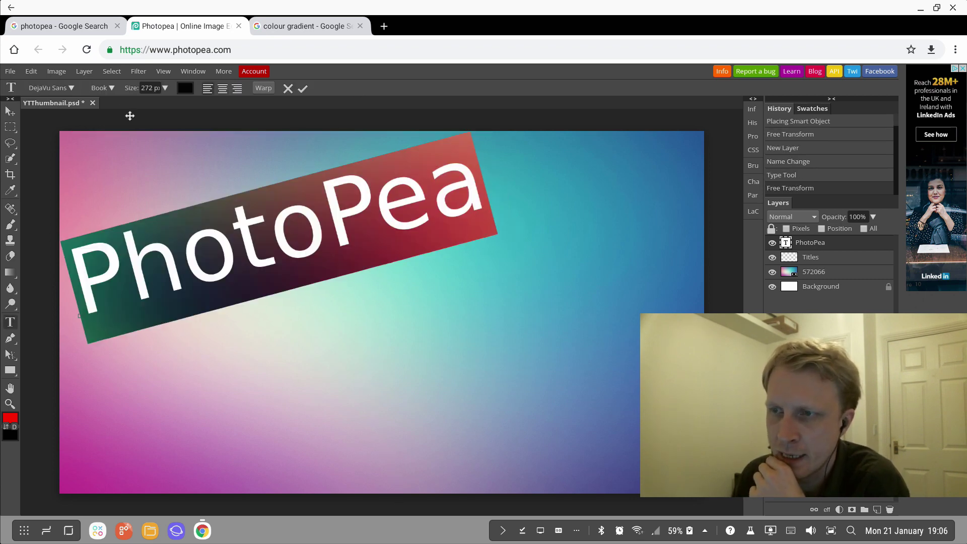
Change the PhotoPea title's font to JungleFever
{"action": "left_click", "coordinate": [51, 88]}
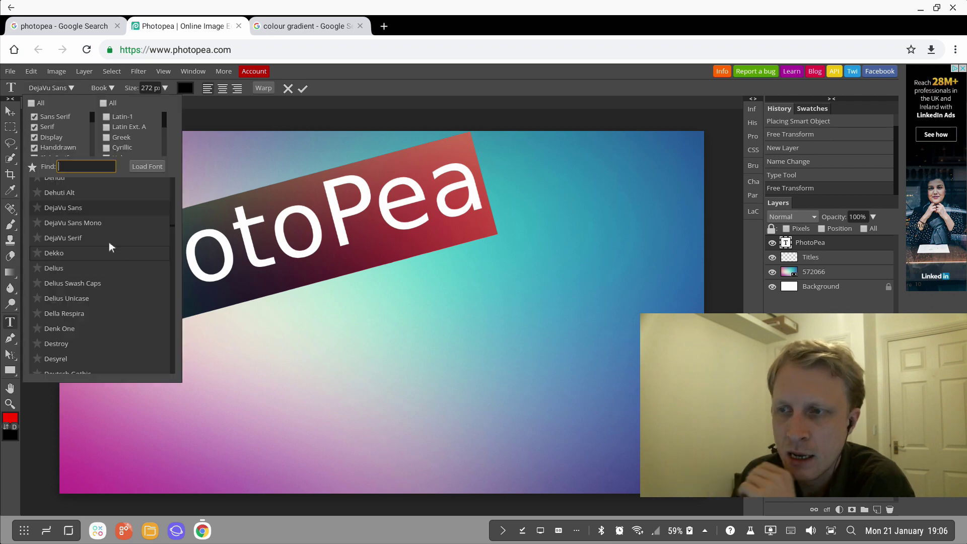
{"action": "scroll", "coordinate": [106, 249], "scroll_direction": "down", "scroll_amount": 10}
{"action": "scroll", "coordinate": [96, 250], "scroll_direction": "down", "scroll_amount": 15}
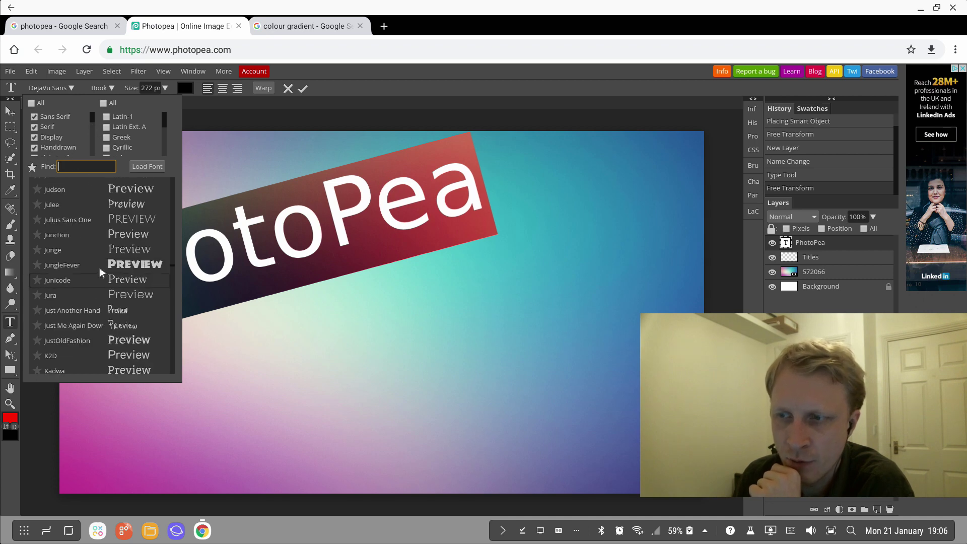
{"action": "left_click", "coordinate": [100, 267]}
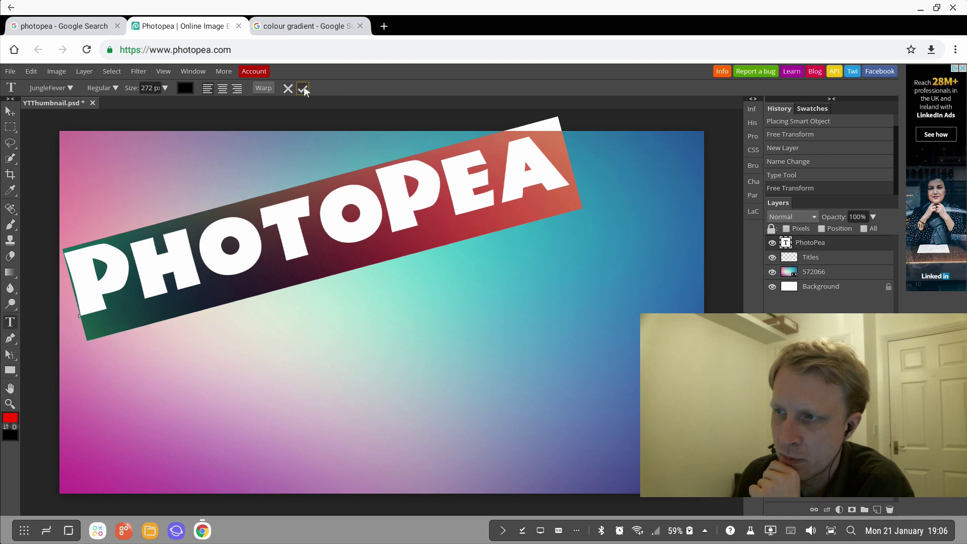
{"action": "left_click", "coordinate": [303, 89]}
Transform the title to rise diagonally from lower left to upper right
{"action": "key", "text": "ctrl+t"}
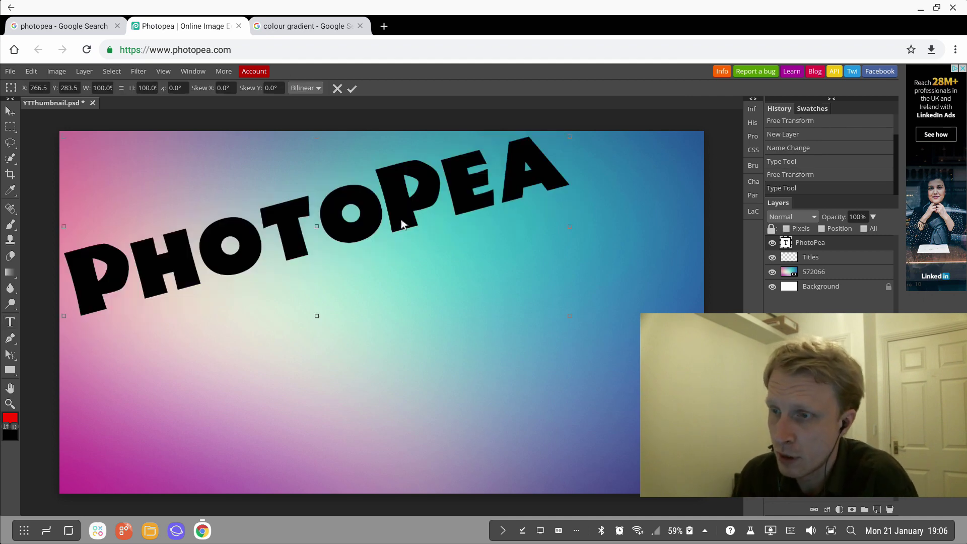
{"action": "left_click_drag", "start_coordinate": [569, 316], "coordinate": [490, 363]}
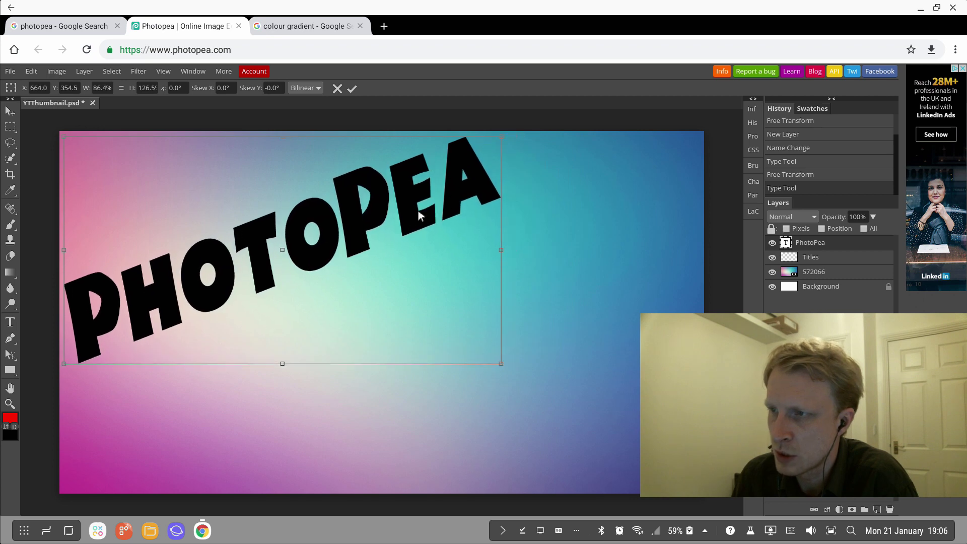
{"action": "left_click", "coordinate": [351, 90]}
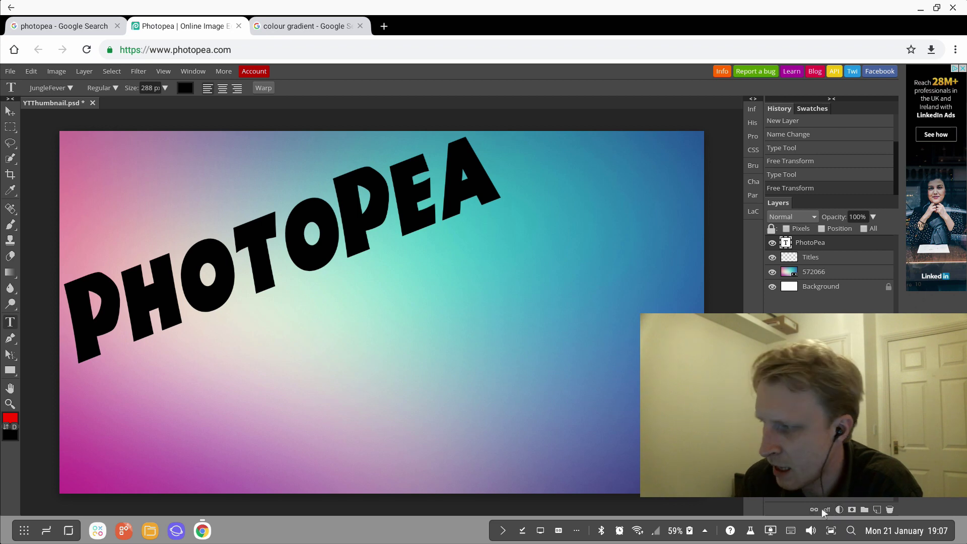
Open the fx effects list at the bottom of the Layers panel
{"action": "left_click", "coordinate": [827, 509]}
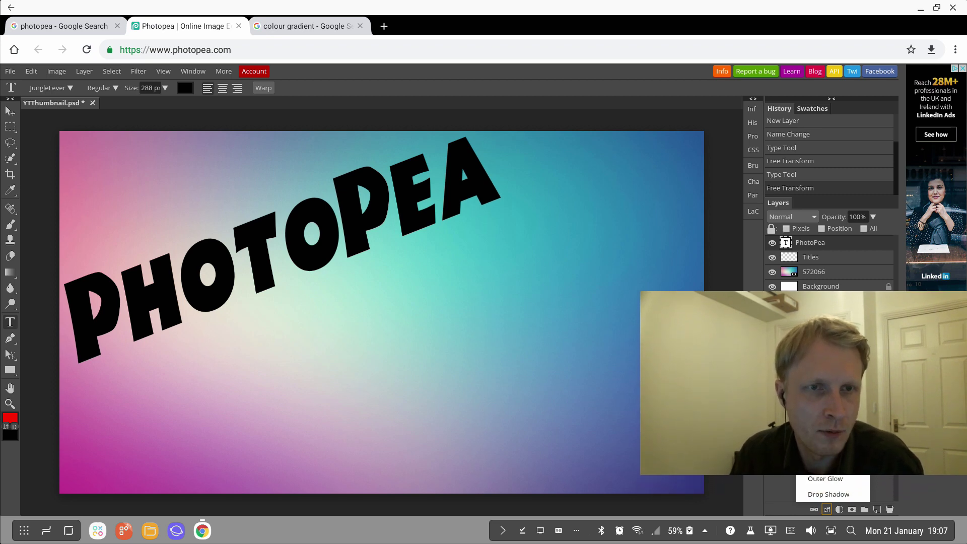
Add an Outer Glow to the PhotoPea layer, raising Range to 62 and adjusting its size
{"action": "left_click", "coordinate": [829, 479]}
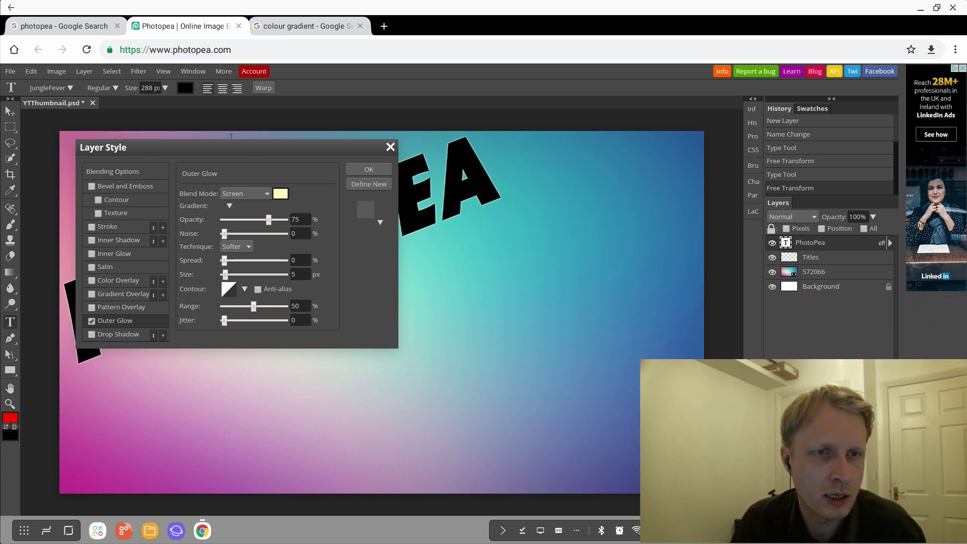
{"action": "left_click_drag", "start_coordinate": [218, 146], "coordinate": [530, 274]}
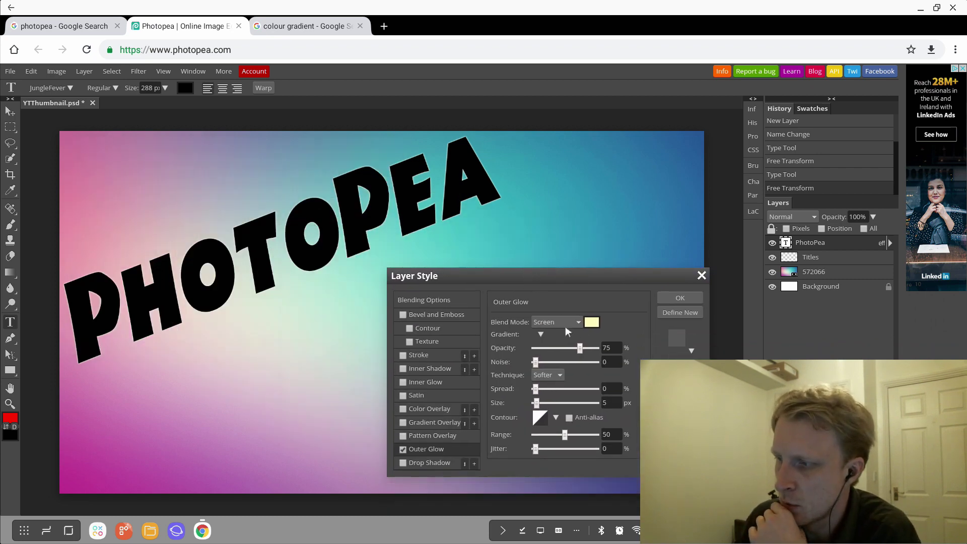
{"action": "left_click", "coordinate": [573, 433]}
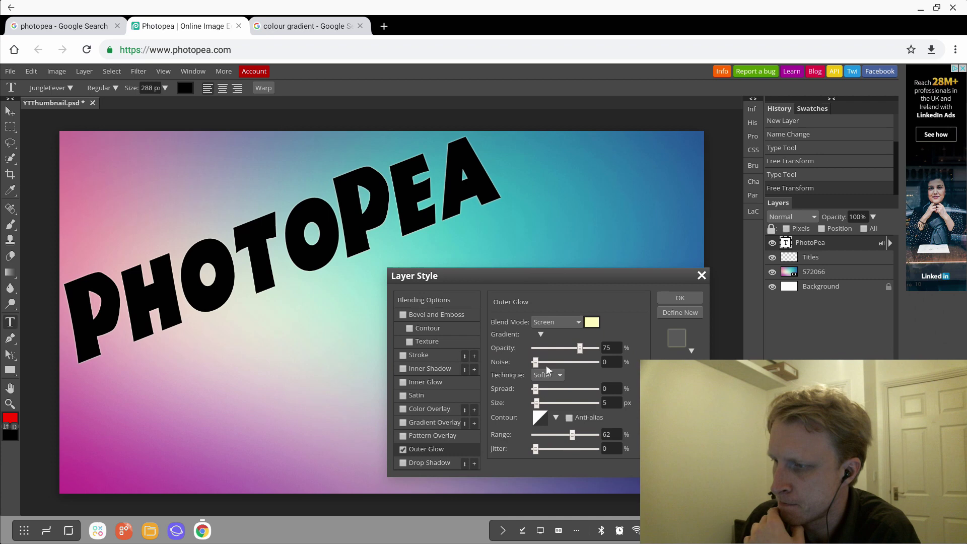
{"action": "left_click", "coordinate": [555, 402]}
{"action": "left_click_drag", "start_coordinate": [556, 403], "coordinate": [531, 430]}
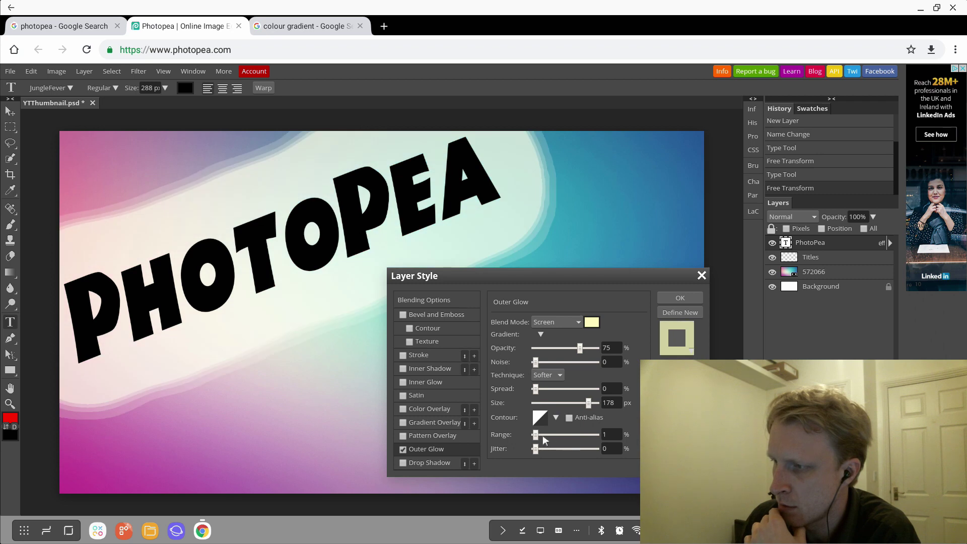
{"action": "double_click", "coordinate": [608, 403]}
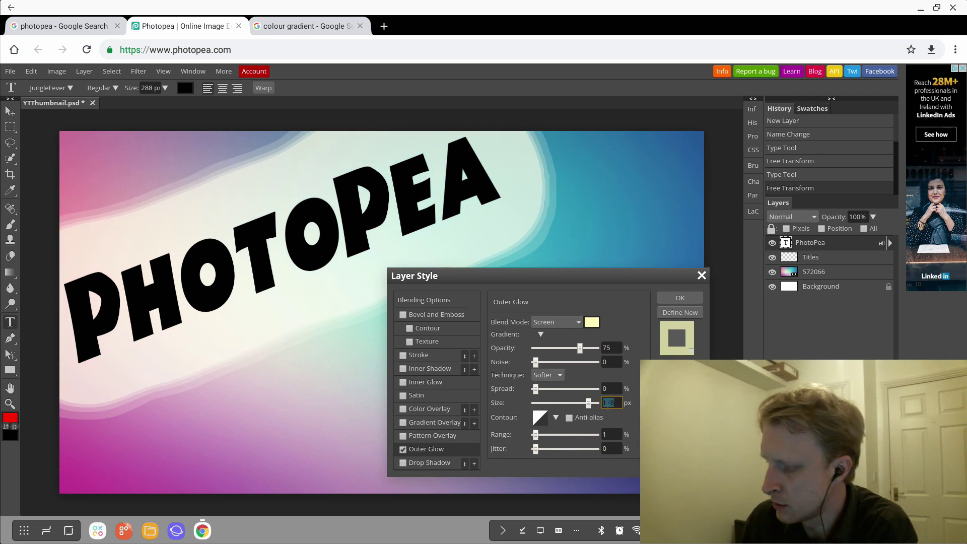
{"action": "type", "text": "12"}
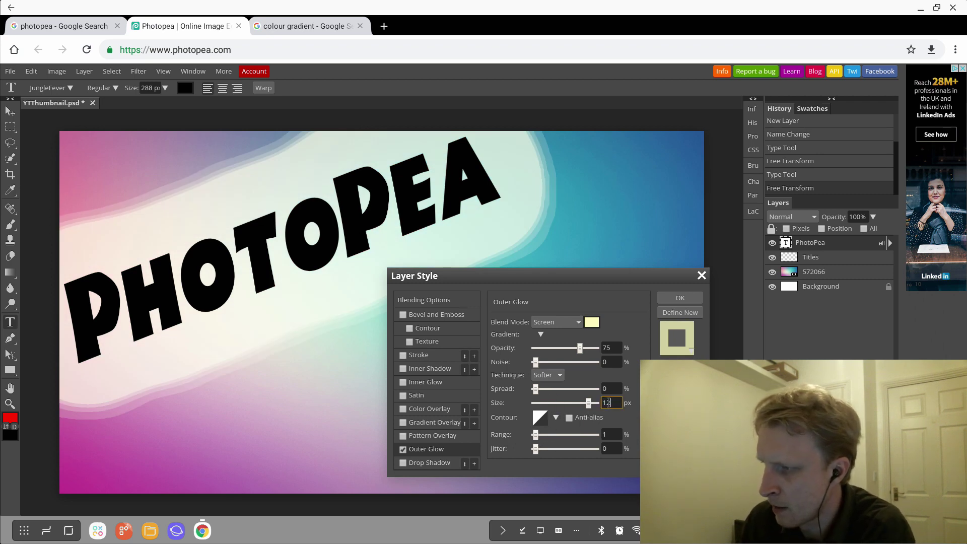
Set the Outer Glow size to 20 px and its colour to black
{"action": "left_click", "coordinate": [592, 322]}
{"action": "left_click_drag", "start_coordinate": [101, 166], "coordinate": [84, 170]}
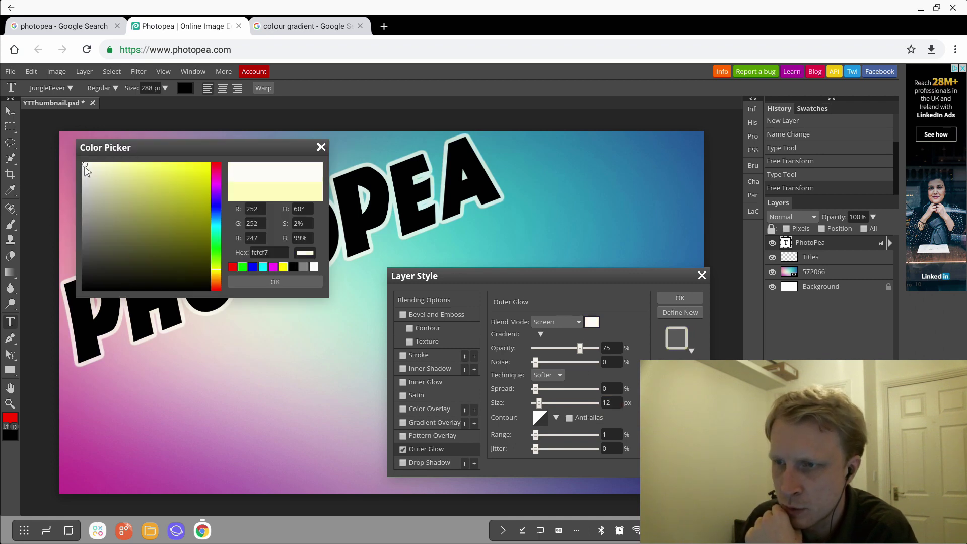
{"action": "left_click", "coordinate": [275, 282]}
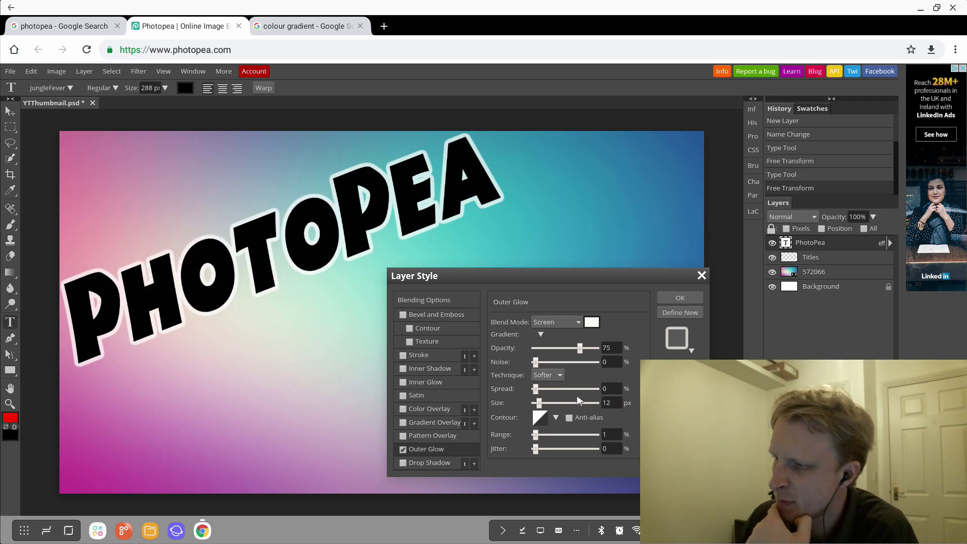
{"action": "double_click", "coordinate": [608, 402]}
{"action": "type", "text": "20"}
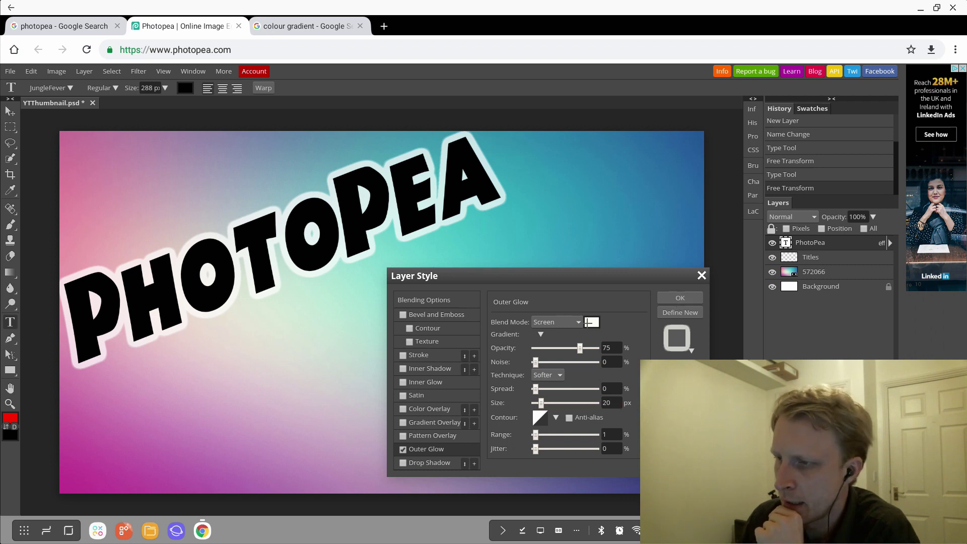
{"action": "left_click", "coordinate": [592, 321]}
{"action": "left_click", "coordinate": [162, 270]}
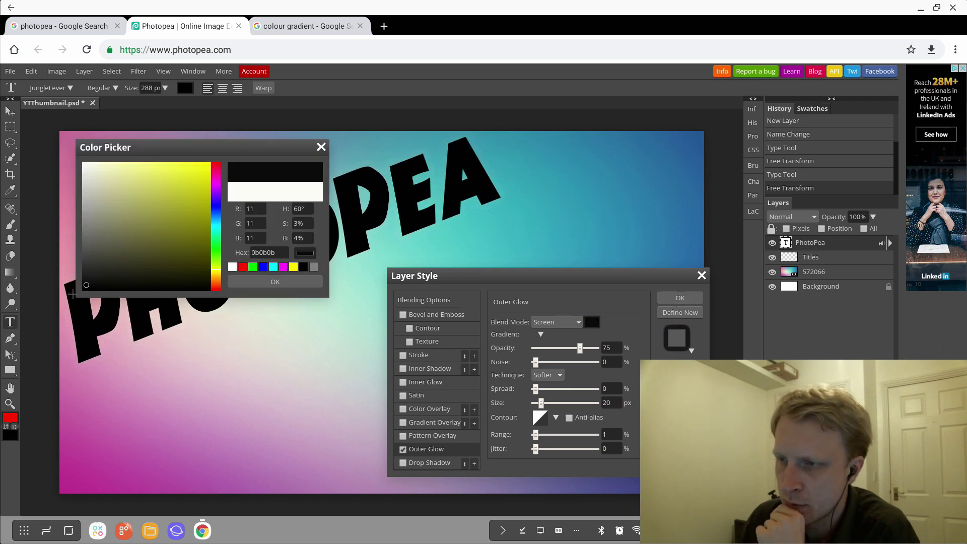
{"action": "left_click", "coordinate": [292, 282]}
Apply the Outer Glow, recolour the PHOTOPEA text white, and expand the layer's effects list
{"action": "left_click", "coordinate": [680, 298]}
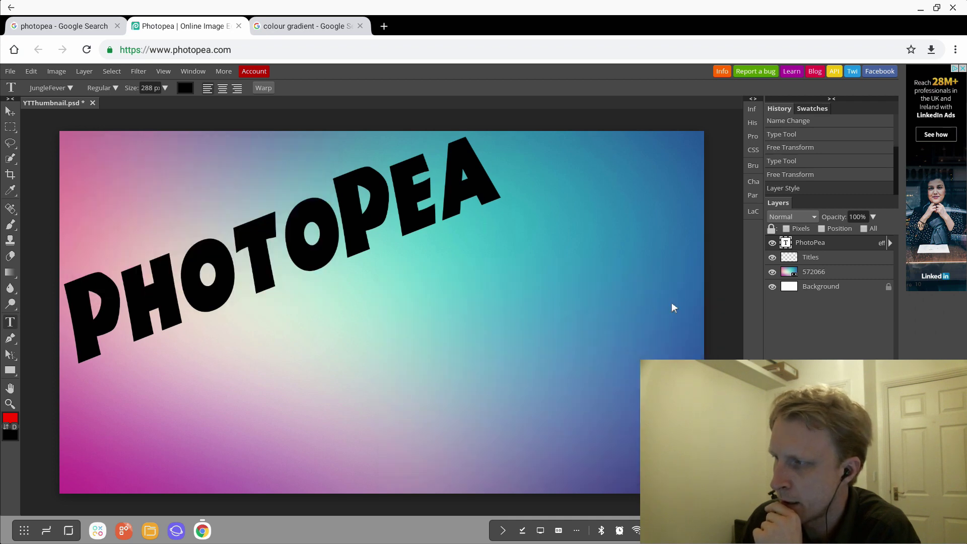
{"action": "double_click", "coordinate": [243, 256]}
{"action": "left_click", "coordinate": [185, 88]}
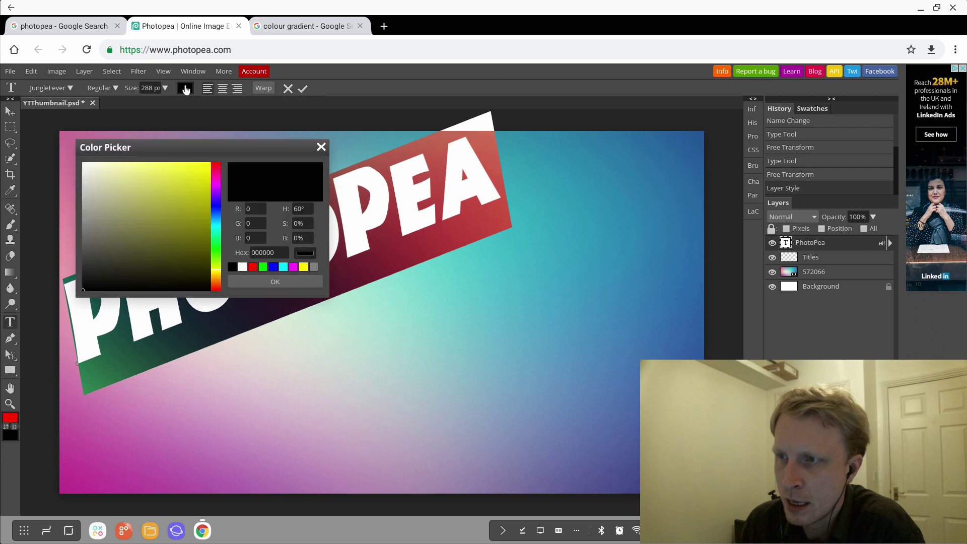
{"action": "left_click", "coordinate": [84, 165]}
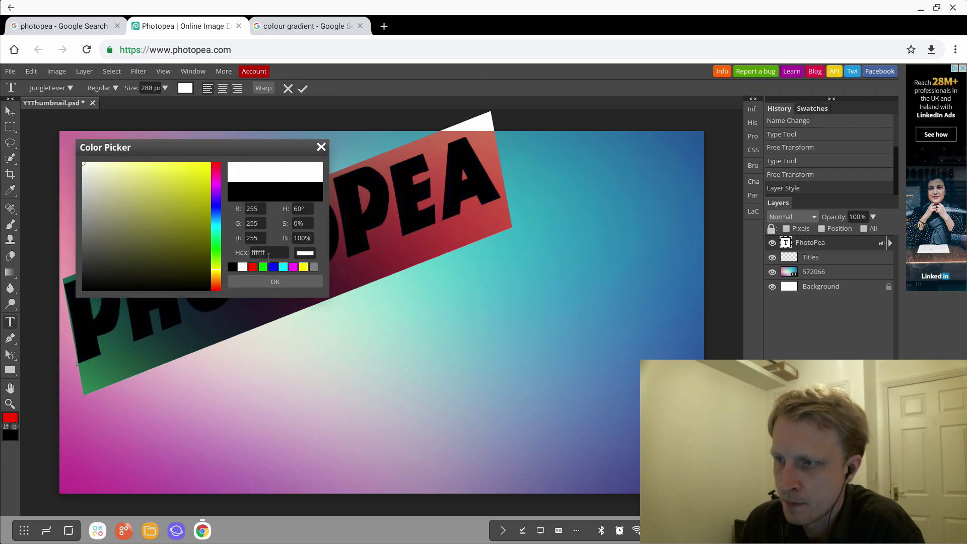
{"action": "left_click", "coordinate": [266, 281]}
{"action": "left_click", "coordinate": [303, 89]}
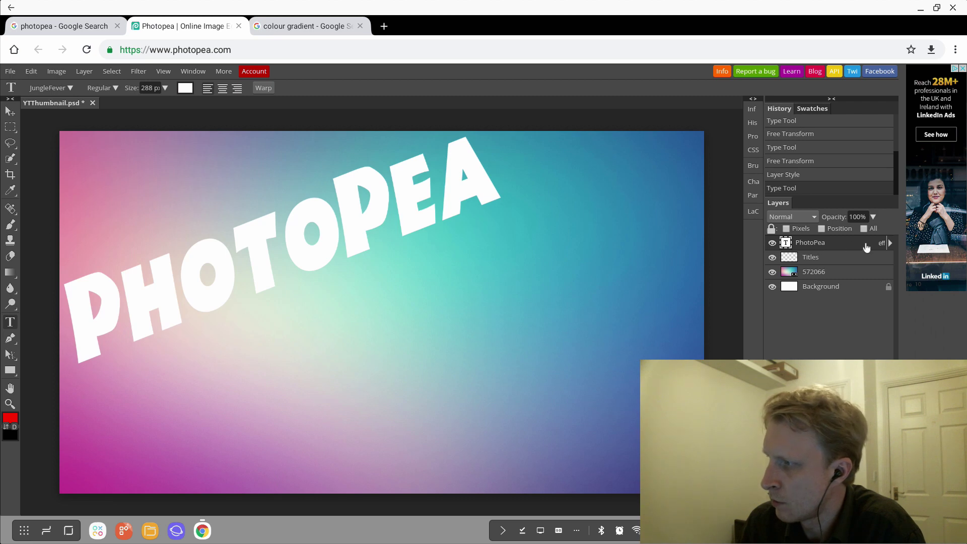
{"action": "left_click", "coordinate": [891, 244]}
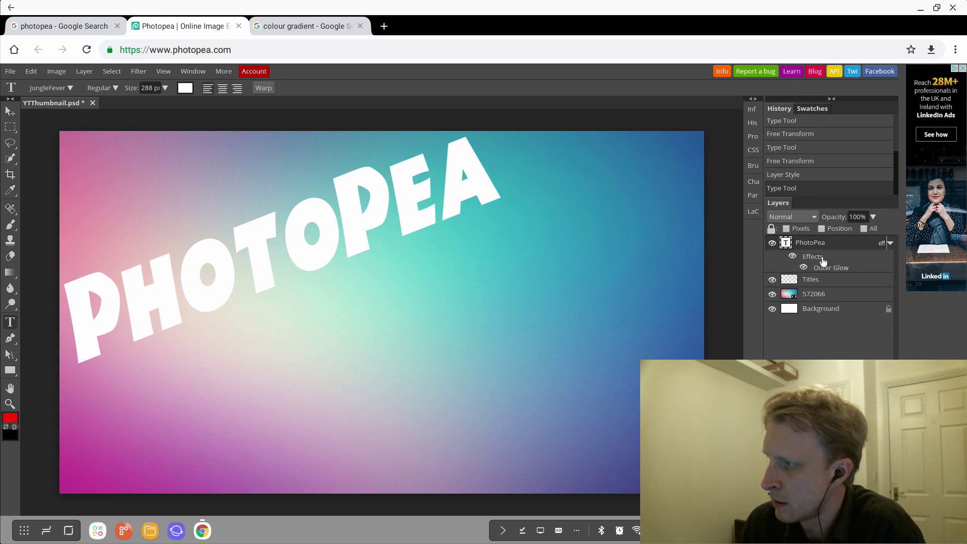
In the title's Outer Glow settings, set opacity 0, Range 50 and size 50 px
{"action": "double_click", "coordinate": [823, 261]}
{"action": "left_click", "coordinate": [121, 320]}
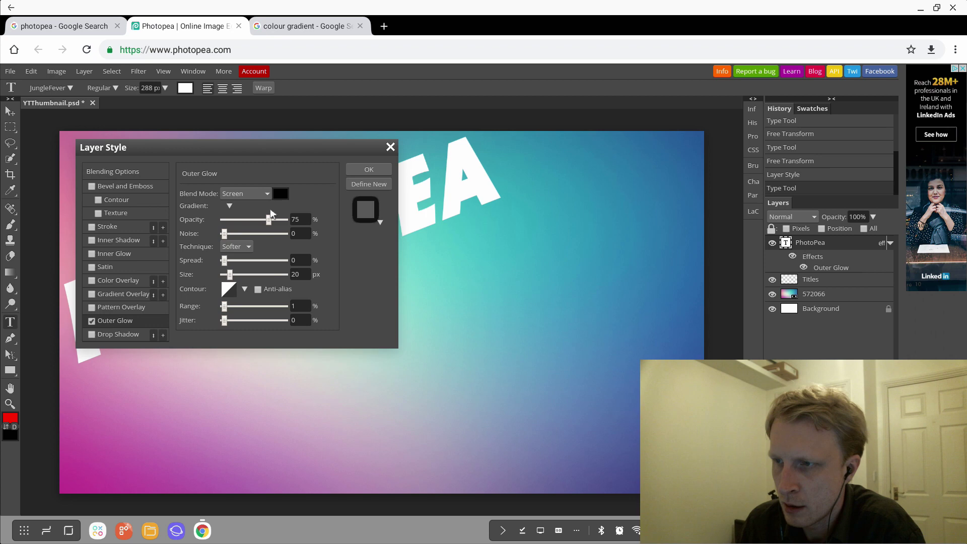
{"action": "left_click_drag", "start_coordinate": [250, 149], "coordinate": [568, 287]}
{"action": "left_click_drag", "start_coordinate": [542, 443], "coordinate": [541, 446]}
{"action": "left_click_drag", "start_coordinate": [547, 411], "coordinate": [599, 373]}
{"action": "left_click", "coordinate": [598, 371]}
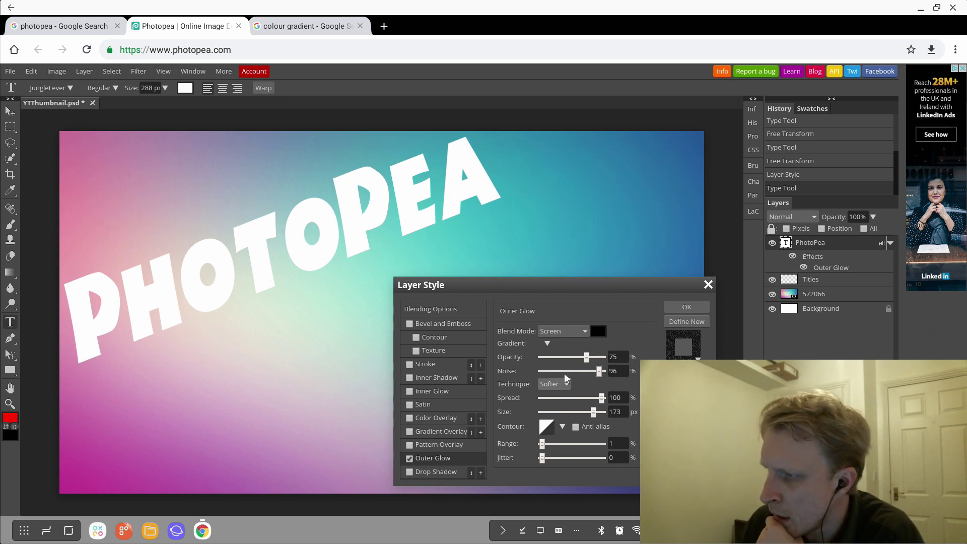
{"action": "left_click", "coordinate": [588, 357]}
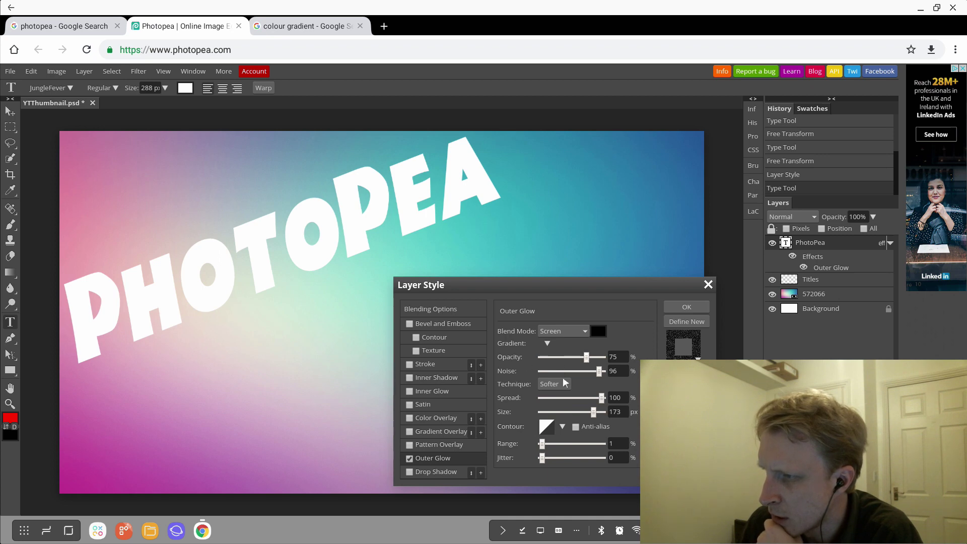
{"action": "type", "text": "0"}
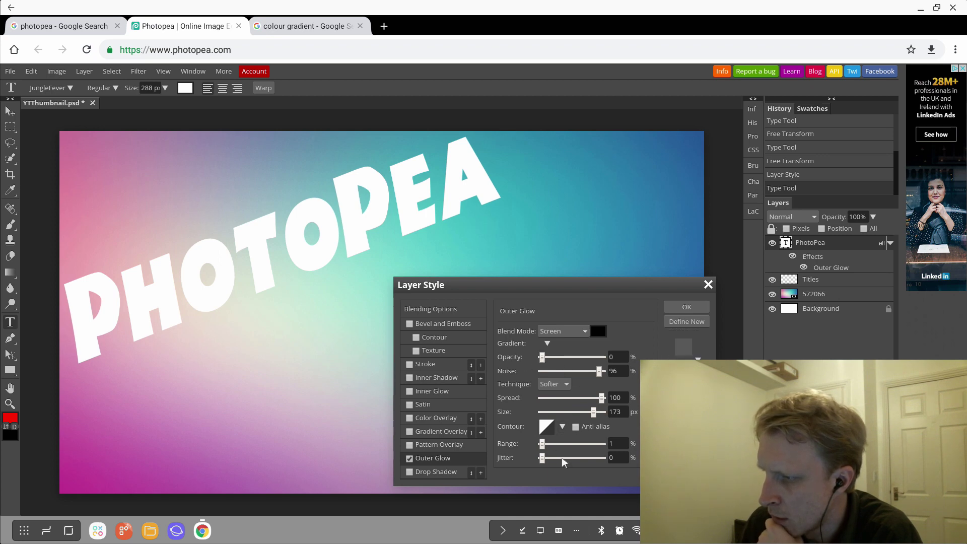
{"action": "left_click_drag", "start_coordinate": [571, 461], "coordinate": [534, 462]}
{"action": "left_click", "coordinate": [614, 443]}
{"action": "type", "text": "79"}
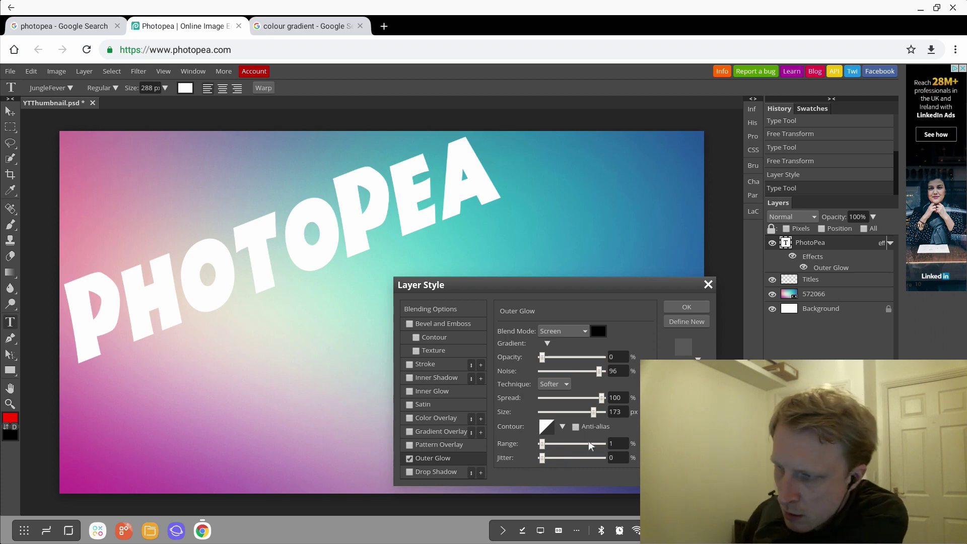
{"action": "key", "text": "BackSpace"}
{"action": "key", "text": "BackSpace"}
{"action": "type", "text": "50"}
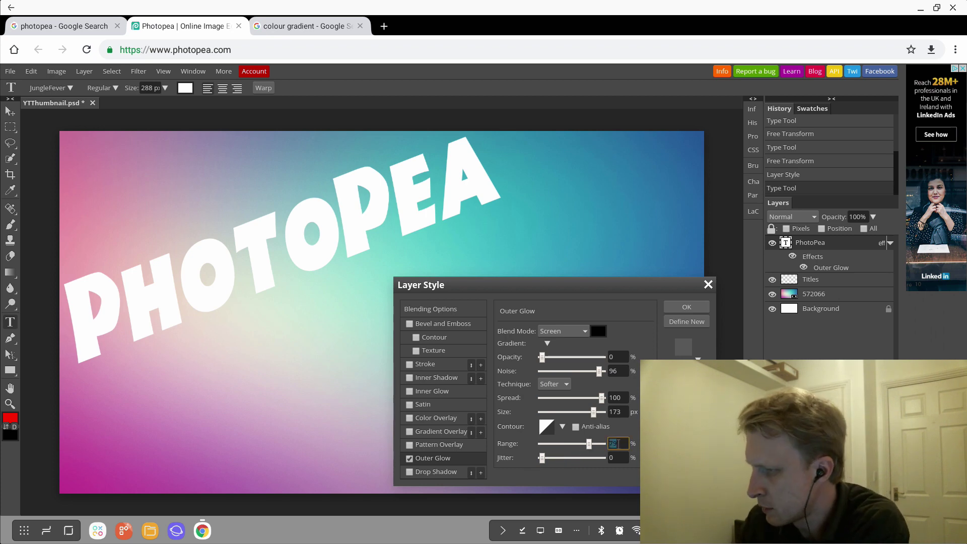
{"action": "left_click", "coordinate": [615, 411]}
{"action": "key", "text": "BackSpace"}
{"action": "key", "text": "BackSpace"}
{"action": "key", "text": "BackSpace"}
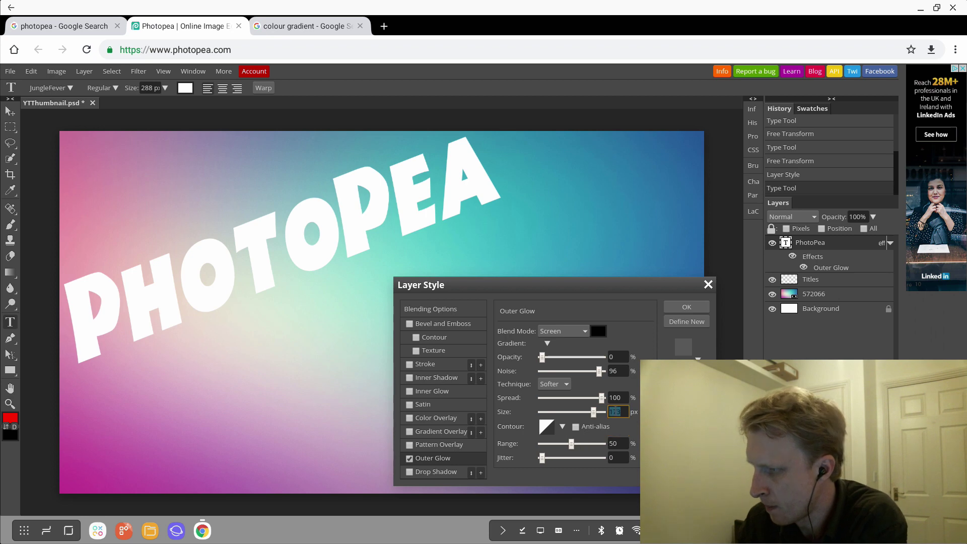
{"action": "type", "text": "50"}
{"action": "key", "text": "Tab"}
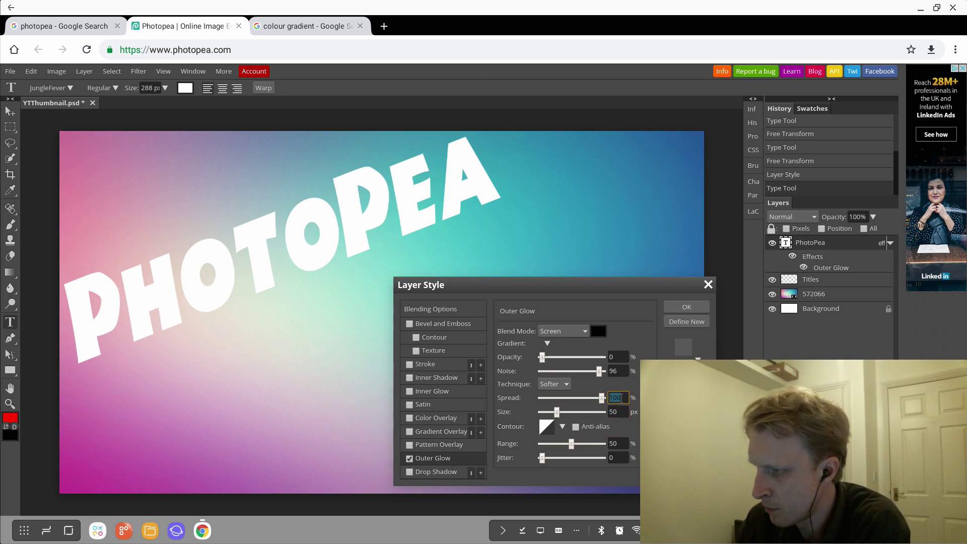
Give the glow Precise technique, a red-to-black gradient, 35% opacity and 55% noise, then apply
{"action": "left_click_drag", "start_coordinate": [594, 373], "coordinate": [542, 377]}
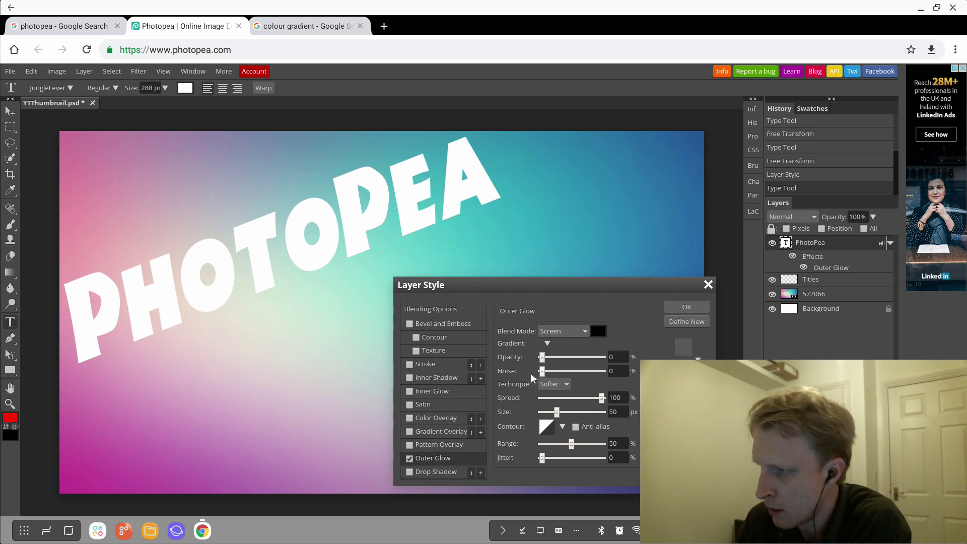
{"action": "left_click", "coordinate": [552, 384]}
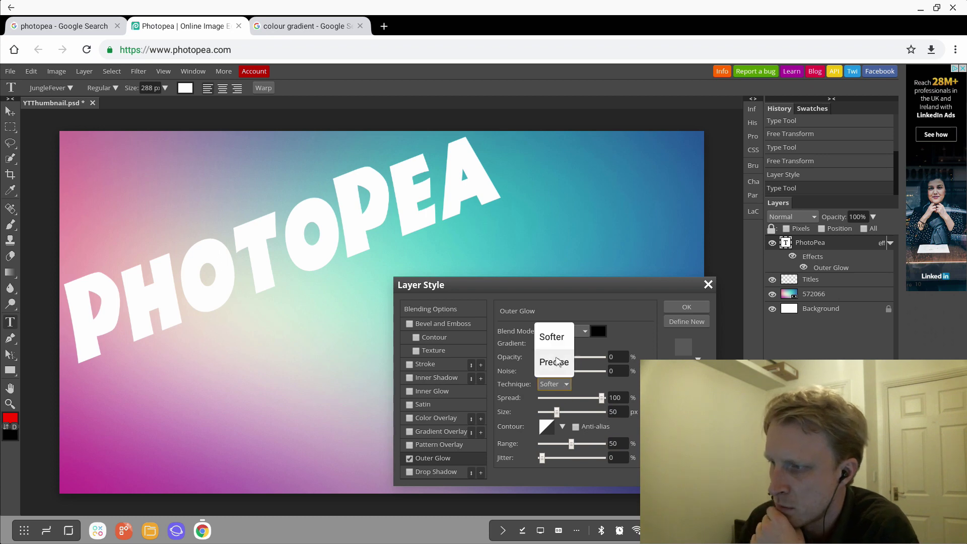
{"action": "left_click", "coordinate": [558, 364]}
{"action": "left_click", "coordinate": [560, 386]}
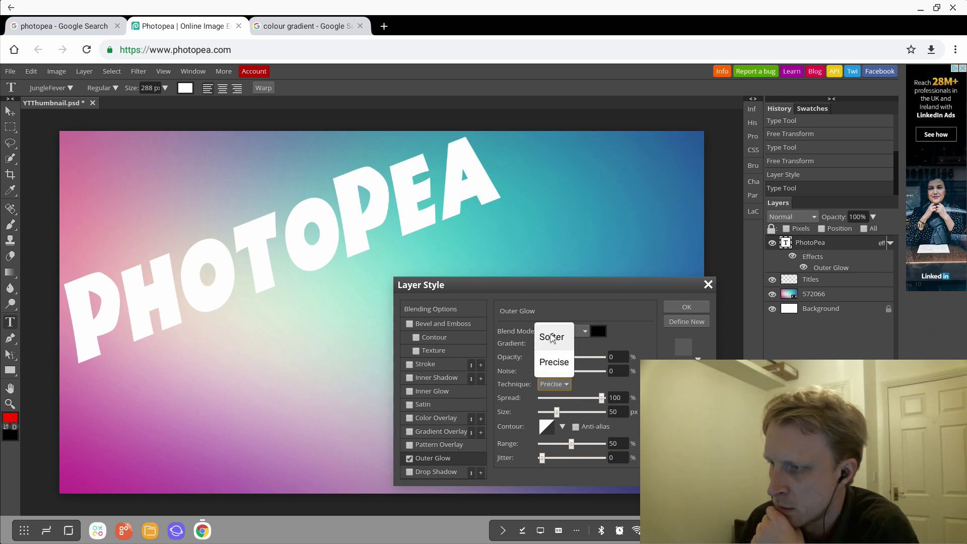
{"action": "left_click", "coordinate": [554, 337]}
{"action": "left_click", "coordinate": [548, 343]}
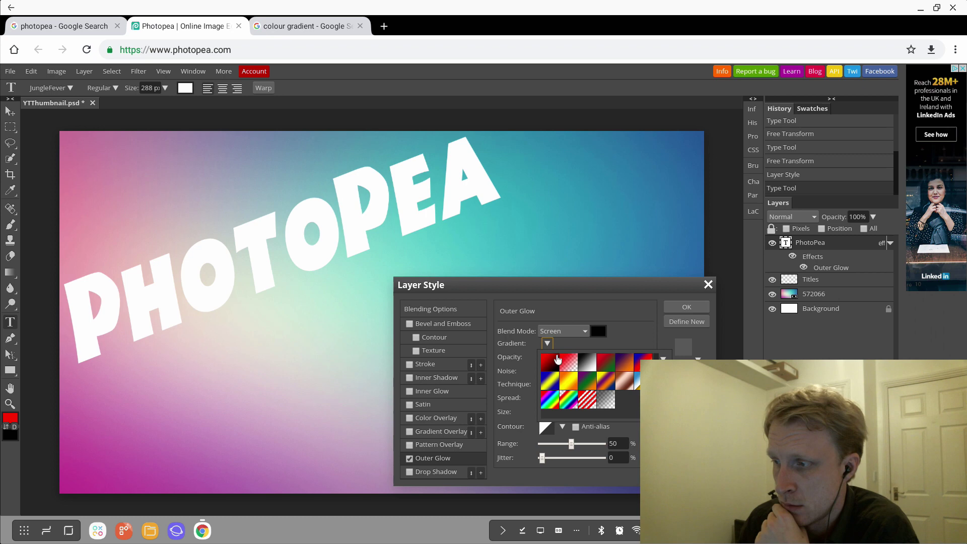
{"action": "left_click", "coordinate": [551, 363]}
{"action": "left_click", "coordinate": [552, 362]}
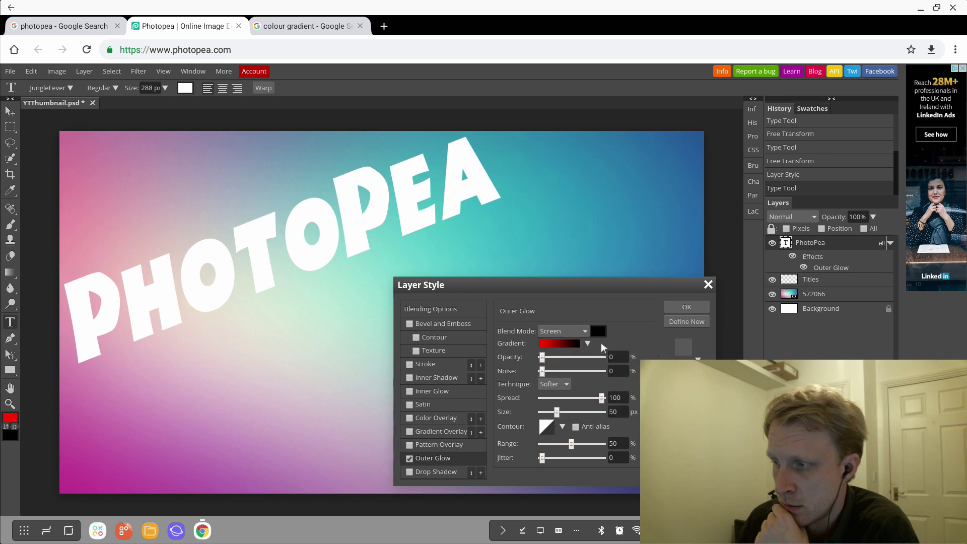
{"action": "left_click", "coordinate": [562, 358]}
{"action": "left_click", "coordinate": [574, 371]}
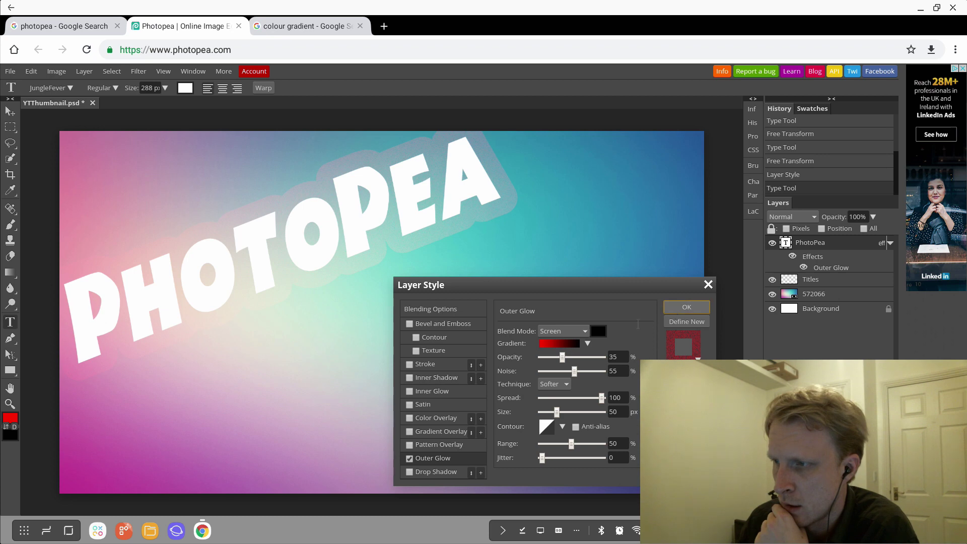
{"action": "left_click", "coordinate": [687, 306]}
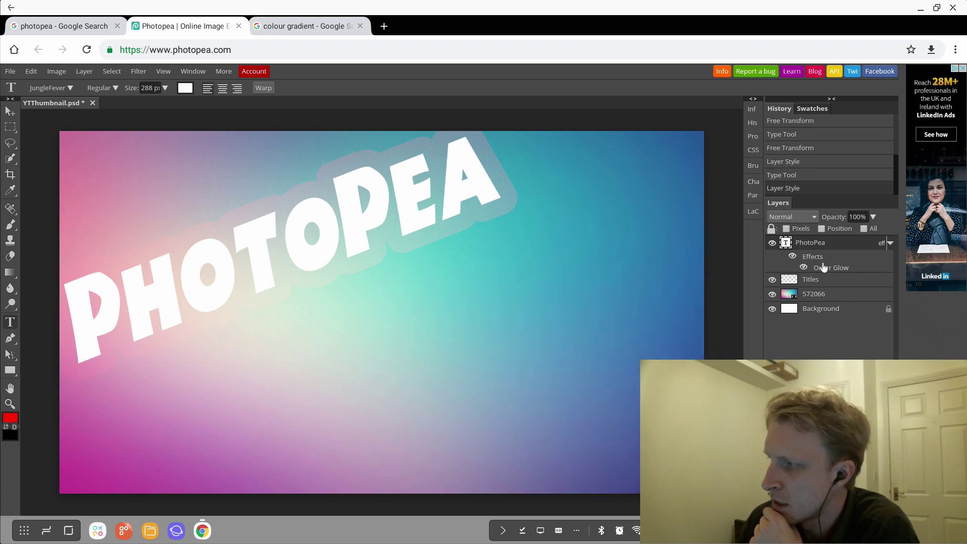
Rework the outer glow to black, 0% opacity, 157 px size and 1% range
{"action": "double_click", "coordinate": [826, 269]}
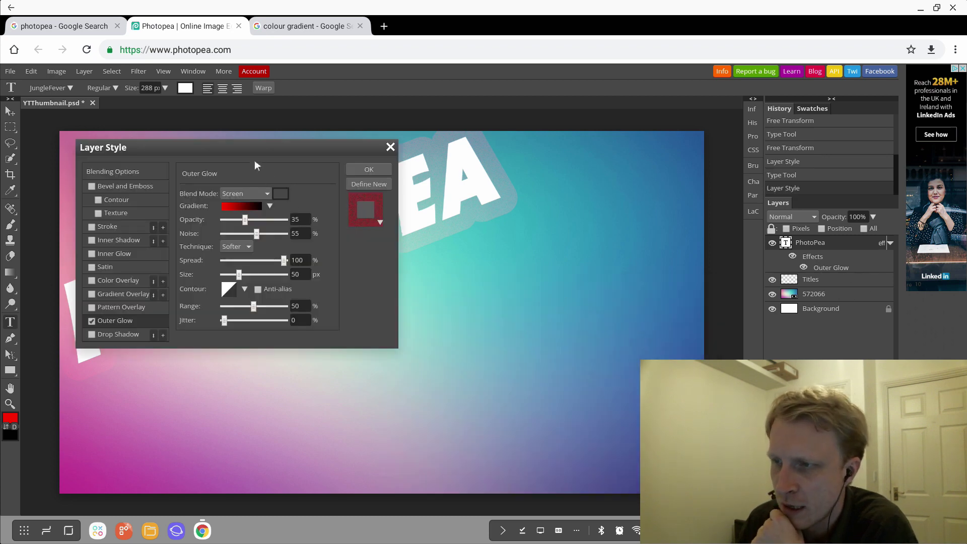
{"action": "left_click", "coordinate": [280, 194]}
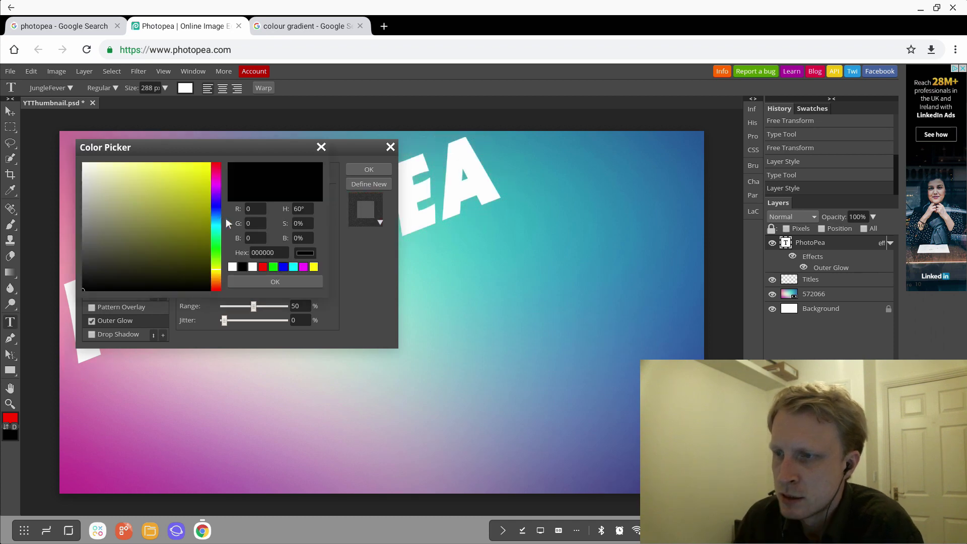
{"action": "left_click", "coordinate": [275, 281]}
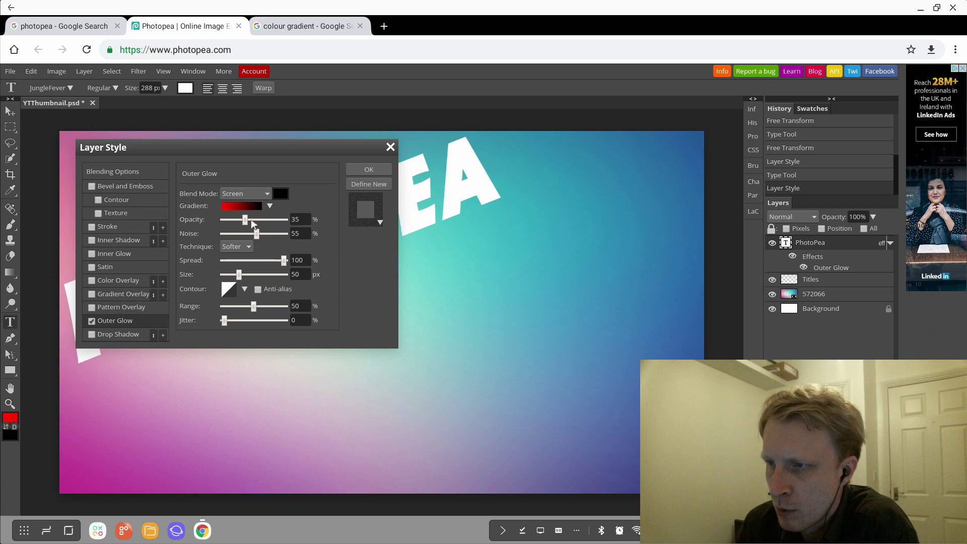
{"action": "left_click_drag", "start_coordinate": [220, 221], "coordinate": [111, 239]}
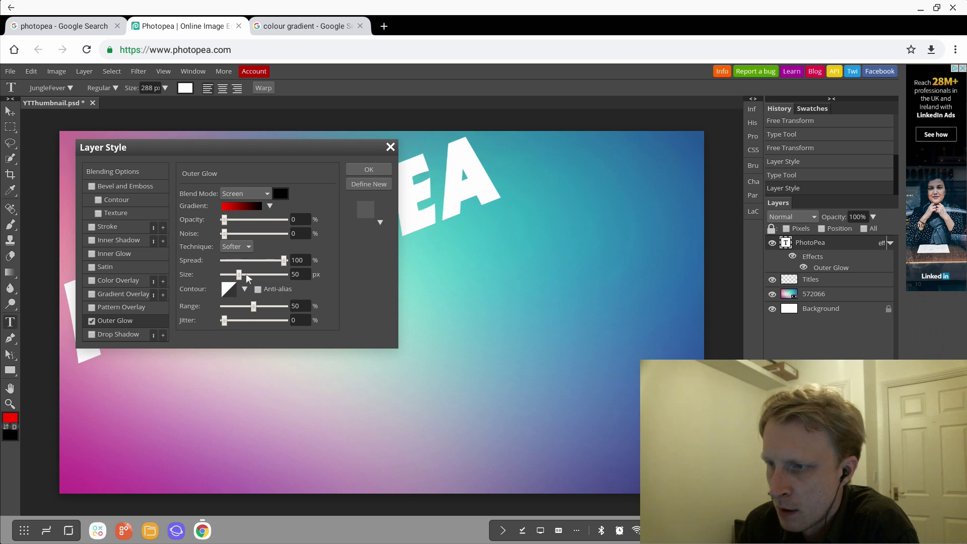
{"action": "mouse_move", "coordinate": [215, 275]}
{"action": "left_mouse_down"}
{"action": "mouse_move", "coordinate": [284, 267]}
{"action": "mouse_move", "coordinate": [209, 267]}
{"action": "left_mouse_up"}
{"action": "left_click", "coordinate": [220, 307]}
{"action": "left_click", "coordinate": [368, 170]}
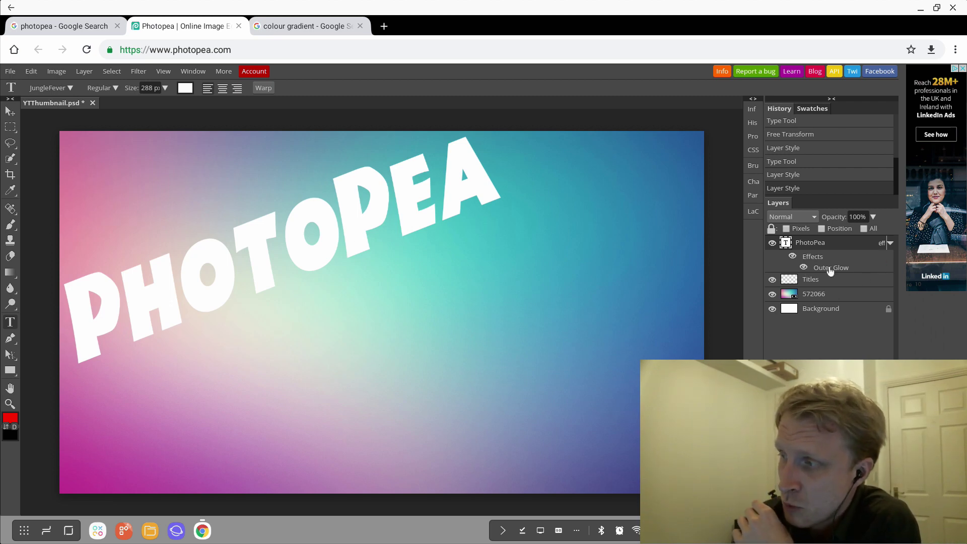
Change the title's outer glow colour to white
{"action": "double_click", "coordinate": [830, 271]}
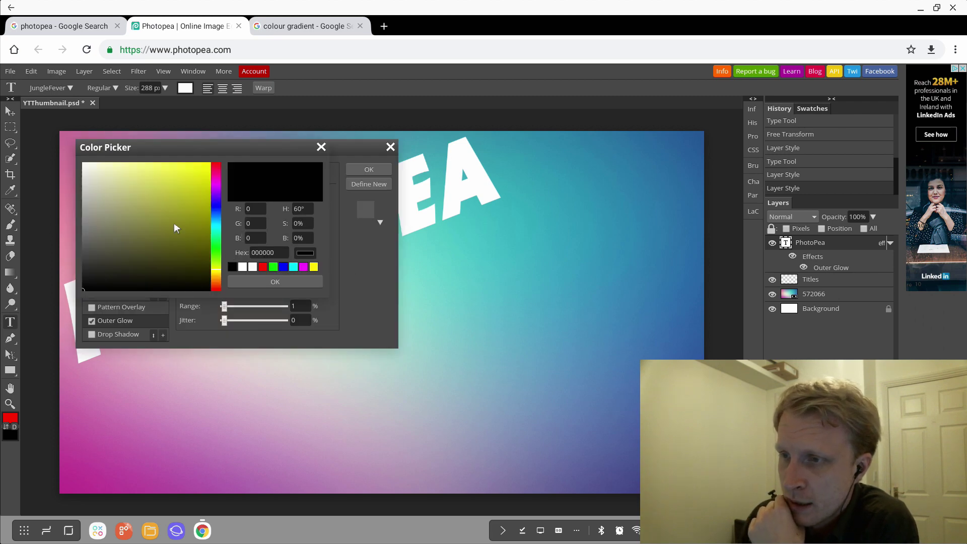
{"action": "left_click_drag", "start_coordinate": [174, 224], "coordinate": [83, 162]}
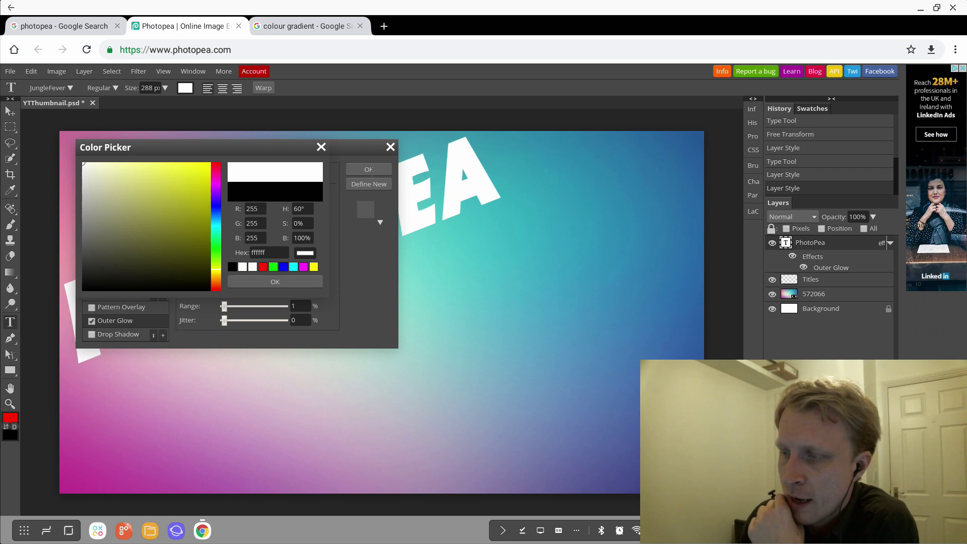
{"action": "left_click", "coordinate": [288, 278]}
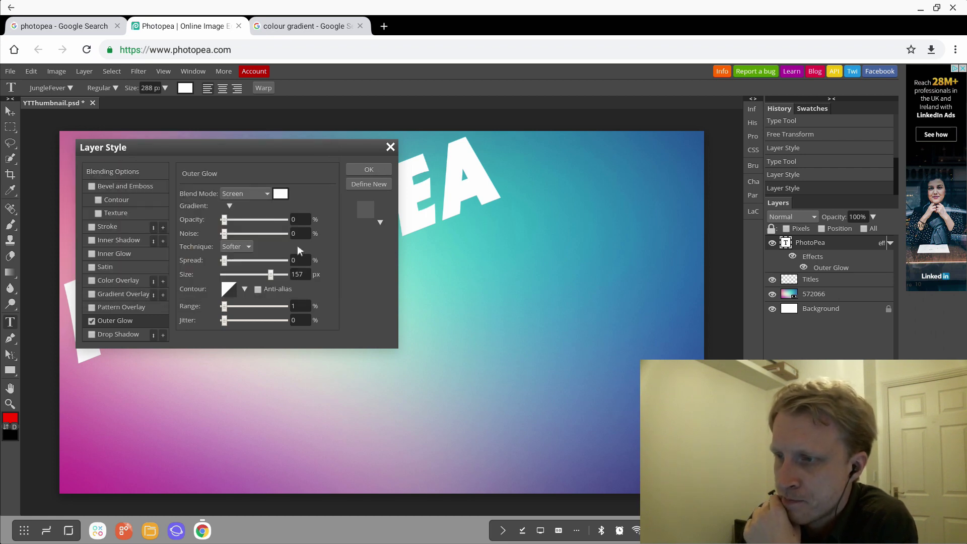
{"action": "left_click", "coordinate": [370, 170]}
Recolour all of the PHOTOPEA text black and commit the edit
{"action": "left_click", "coordinate": [308, 226]}
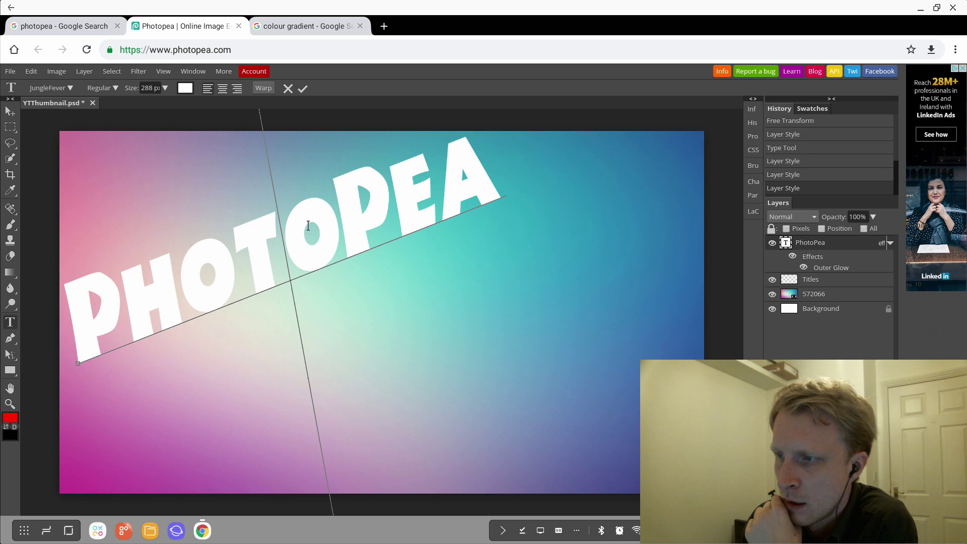
{"action": "key", "text": "ctrl+a"}
{"action": "left_click", "coordinate": [185, 88]}
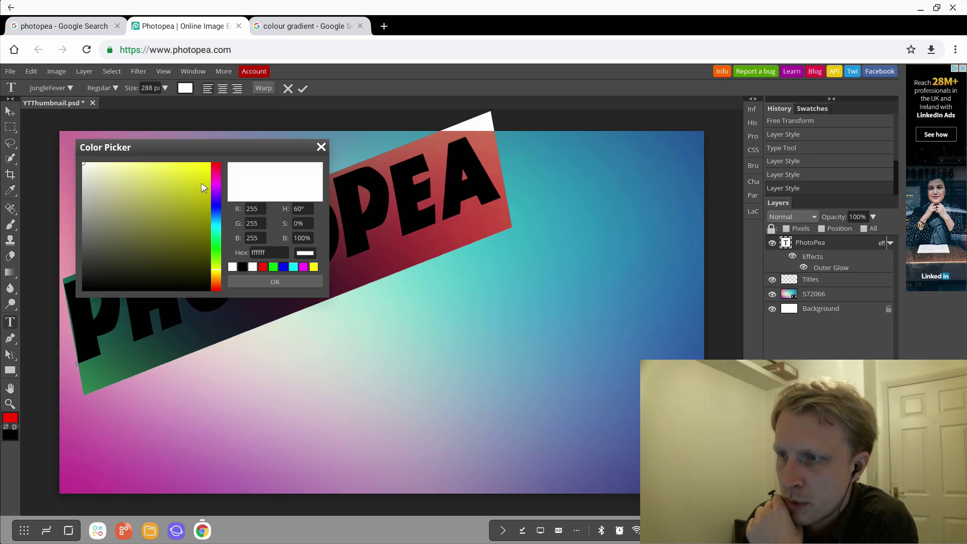
{"action": "left_click", "coordinate": [175, 223]}
{"action": "left_click", "coordinate": [83, 290]}
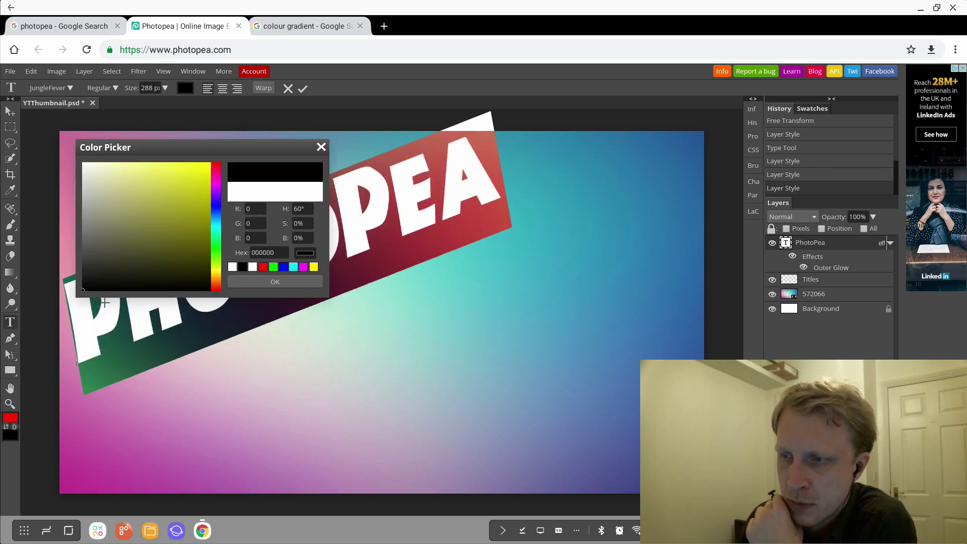
{"action": "left_click", "coordinate": [275, 282]}
{"action": "left_click", "coordinate": [302, 89]}
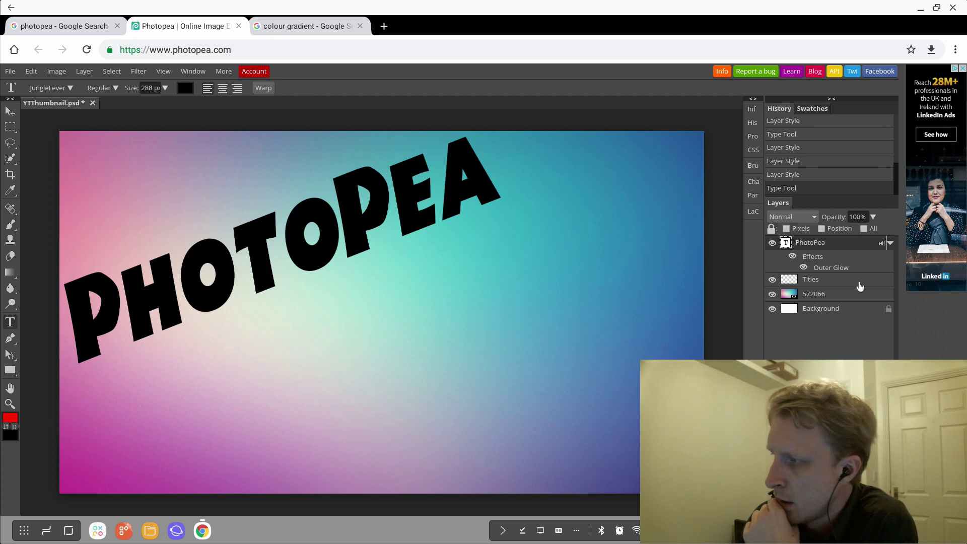
Set the outer glow to opacity 50, noise 45, spread 44, range 58, jitter 54
{"action": "double_click", "coordinate": [845, 269]}
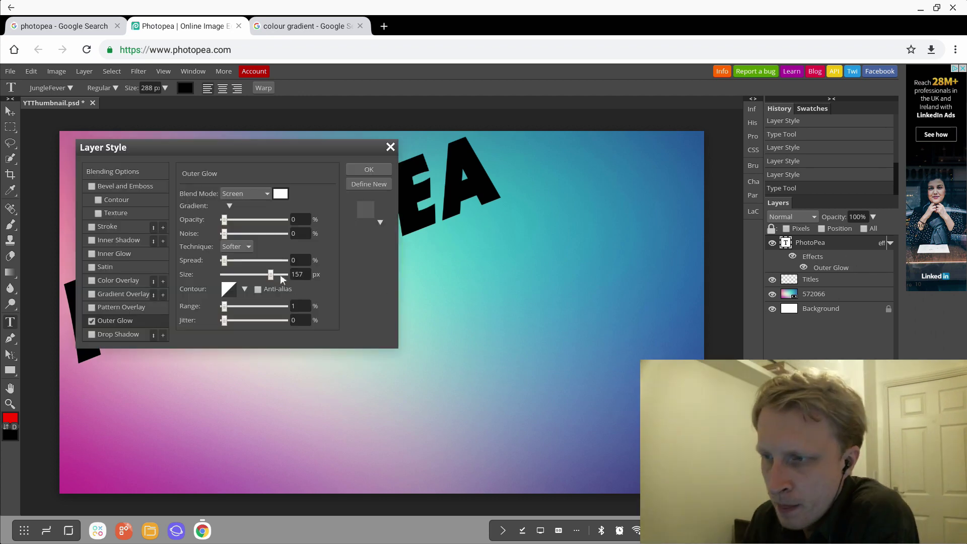
{"action": "left_click", "coordinate": [257, 319]}
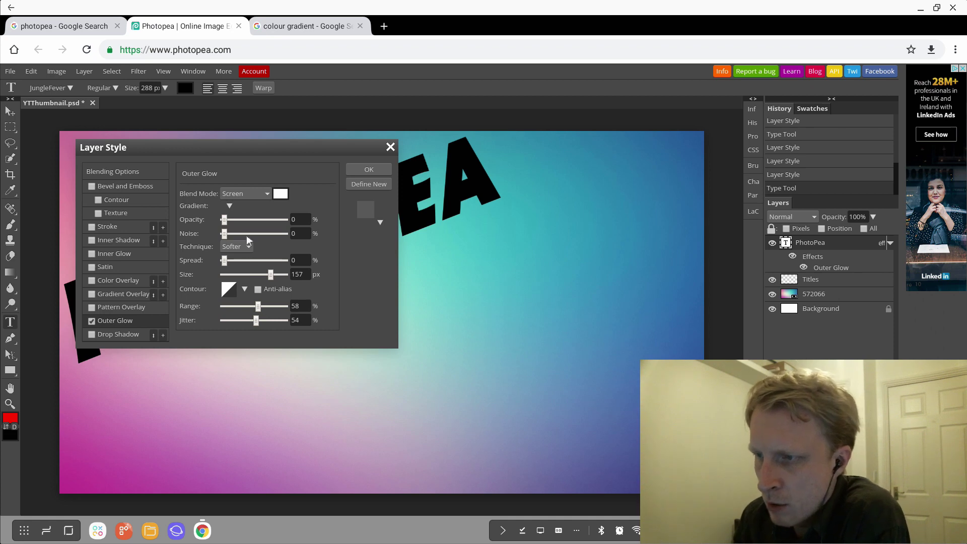
{"action": "left_click", "coordinate": [251, 260]}
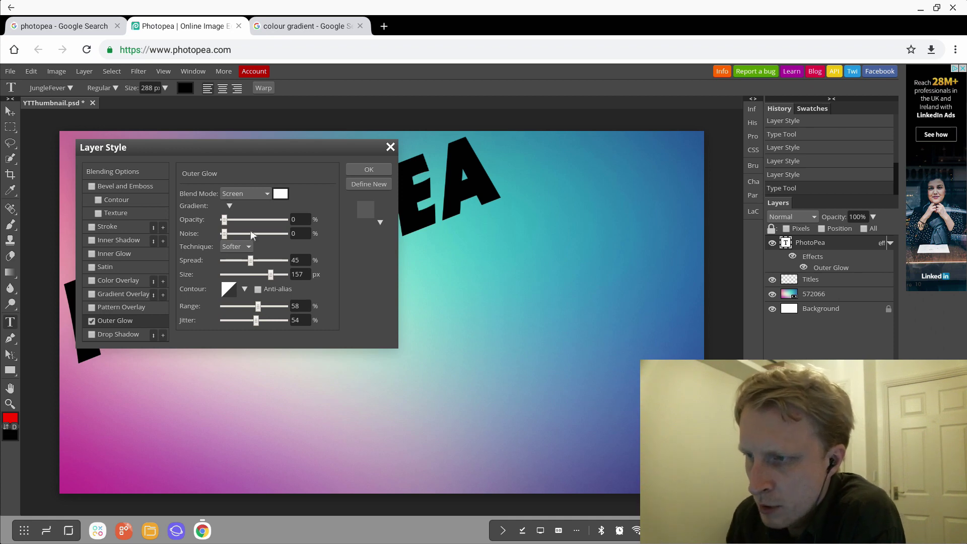
{"action": "left_click", "coordinate": [368, 169]}
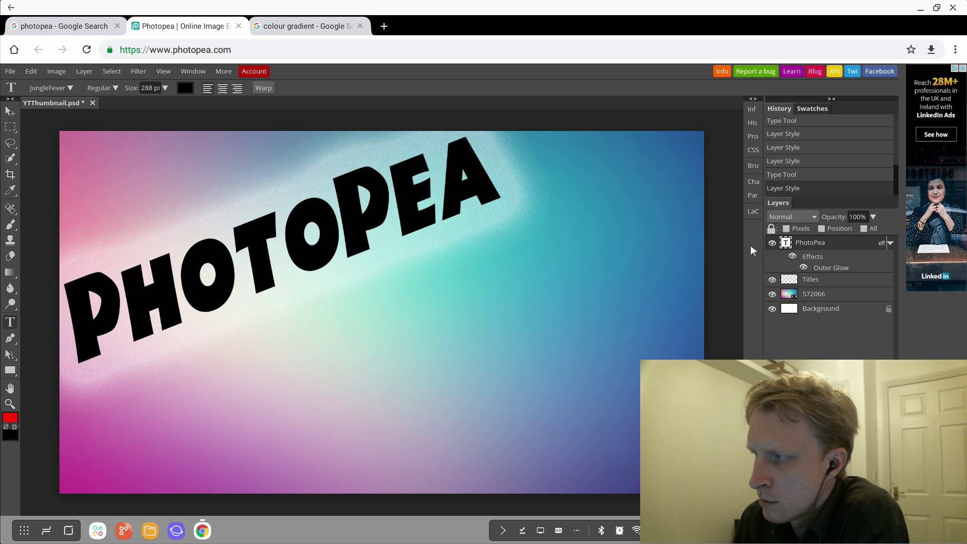
{"action": "left_click", "coordinate": [890, 244]}
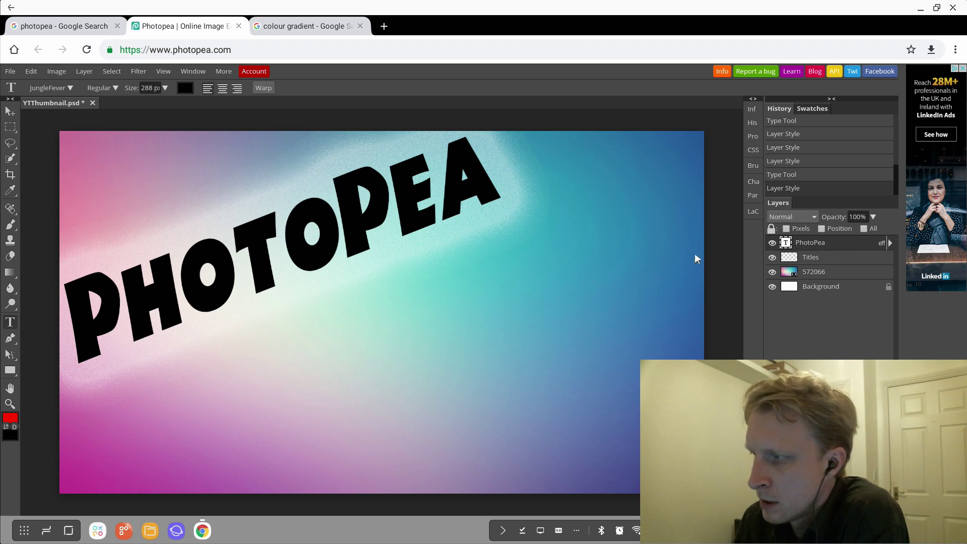
{"action": "left_click", "coordinate": [890, 244]}
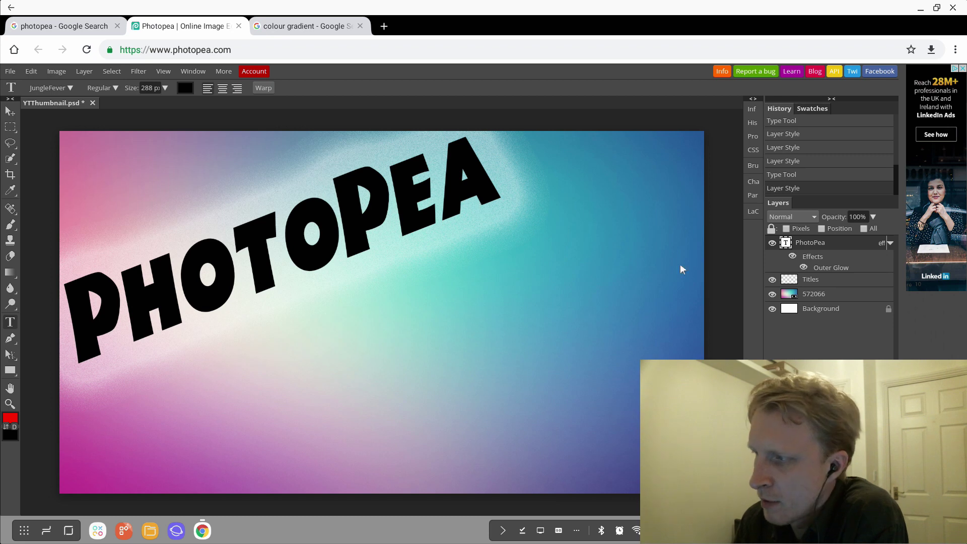
Remove the glow's spread and jitter and lower its range
{"action": "double_click", "coordinate": [826, 268]}
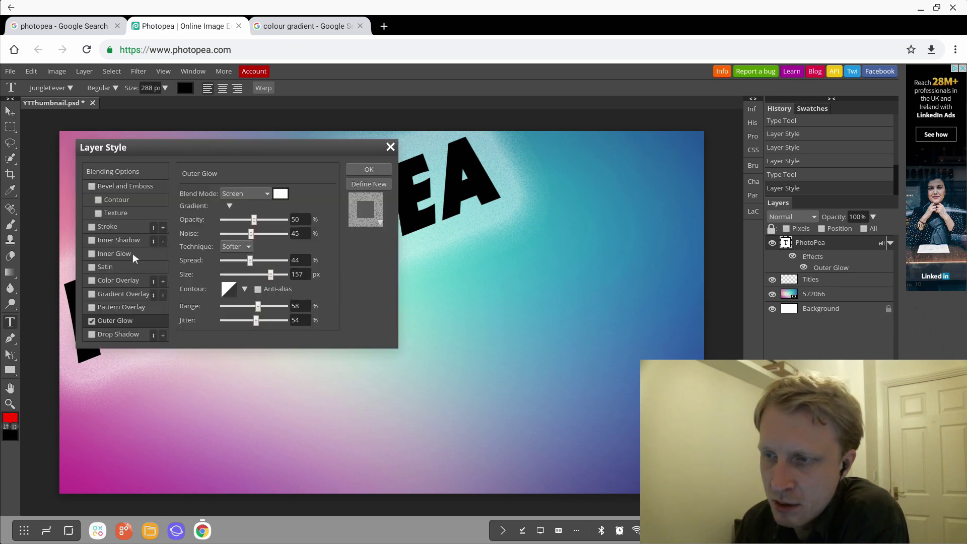
{"action": "left_click", "coordinate": [230, 260]}
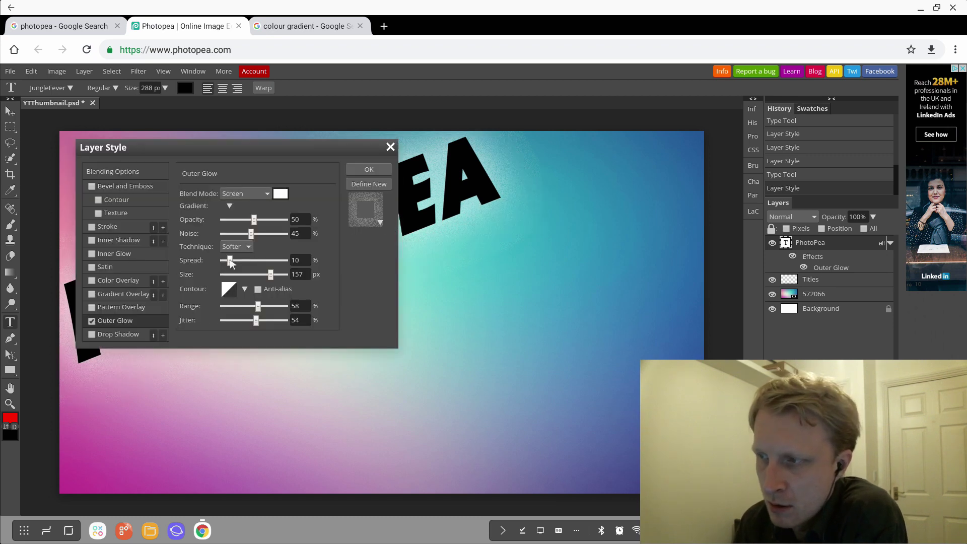
{"action": "left_click_drag", "start_coordinate": [220, 261], "coordinate": [208, 261]}
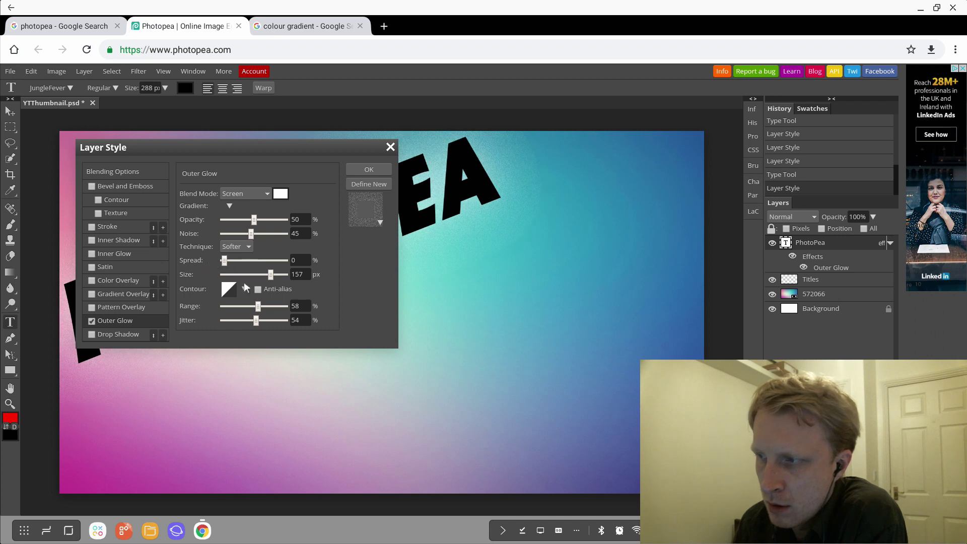
{"action": "left_click_drag", "start_coordinate": [277, 306], "coordinate": [294, 307]}
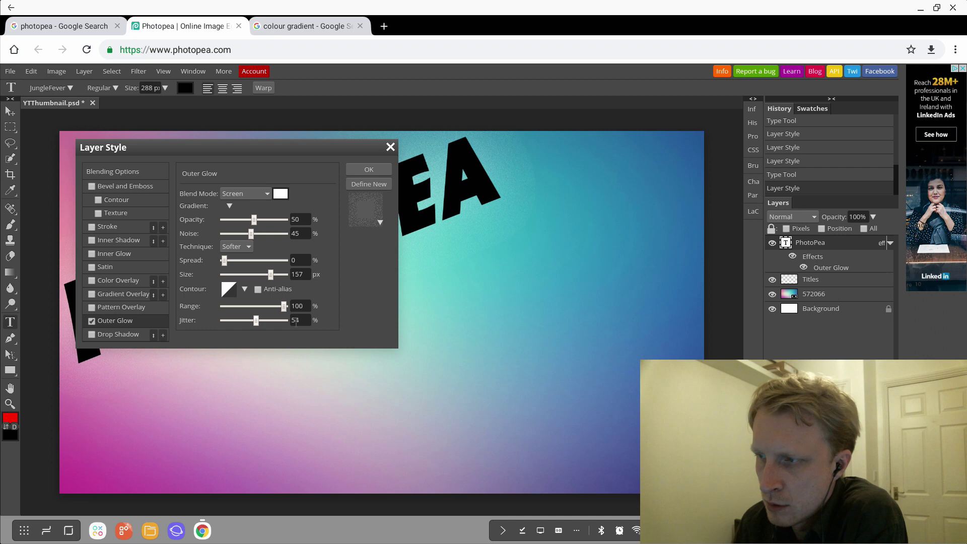
{"action": "scroll", "coordinate": [296, 320], "scroll_direction": "up", "scroll_amount": 10}
{"action": "left_click_drag", "start_coordinate": [284, 321], "coordinate": [153, 321]}
{"action": "left_click_drag", "start_coordinate": [287, 304], "coordinate": [208, 309]}
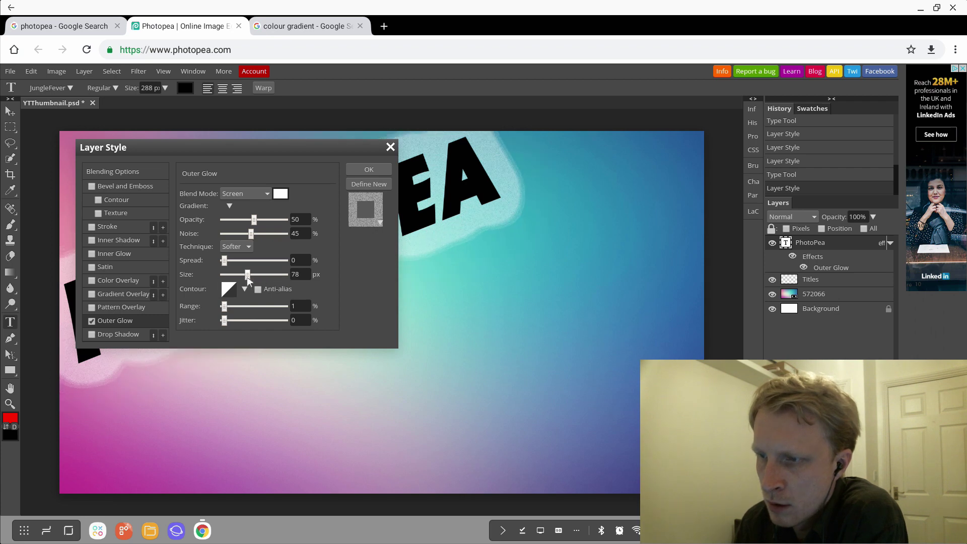
Set the outer glow size to 20 px and opacity to 100%, then apply
{"action": "left_click_drag", "start_coordinate": [242, 278], "coordinate": [227, 281]}
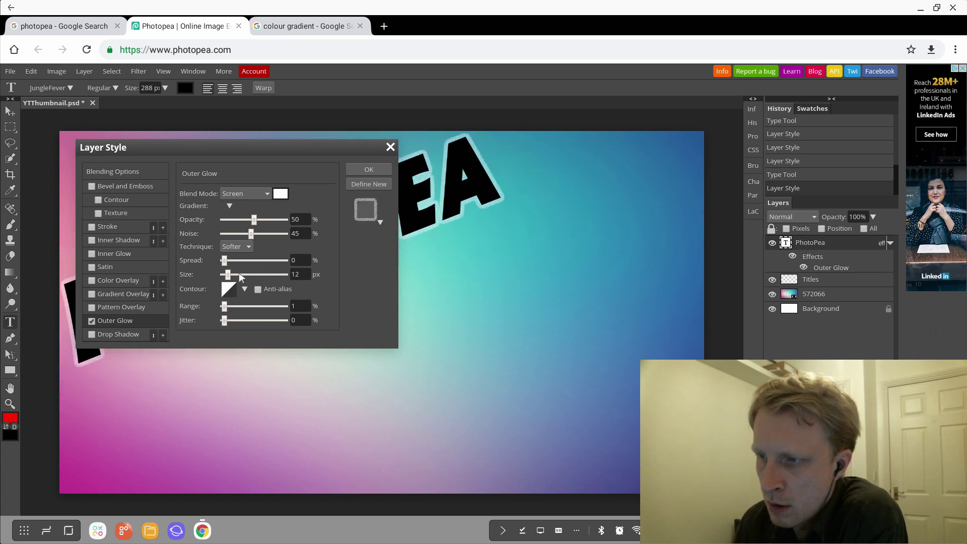
{"action": "left_click", "coordinate": [240, 274]}
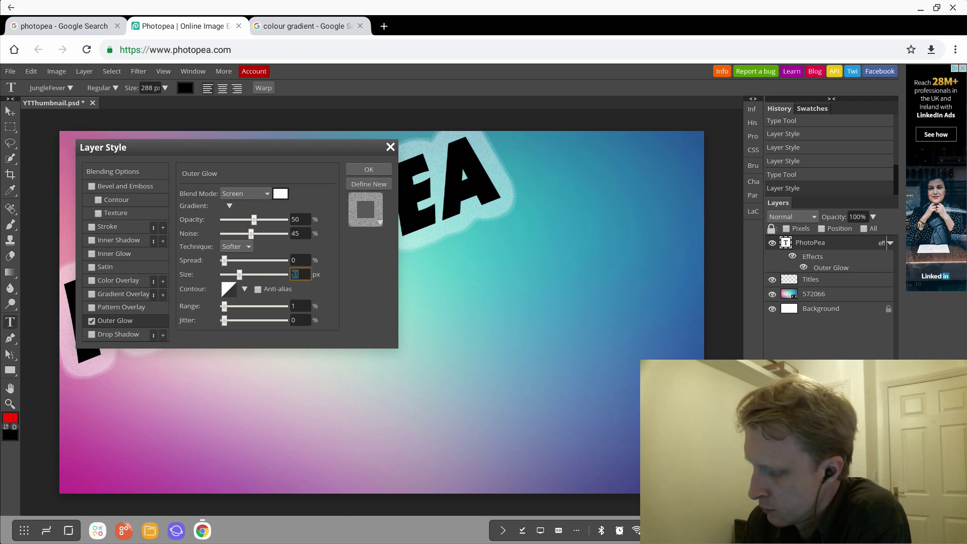
{"action": "type", "text": "20"}
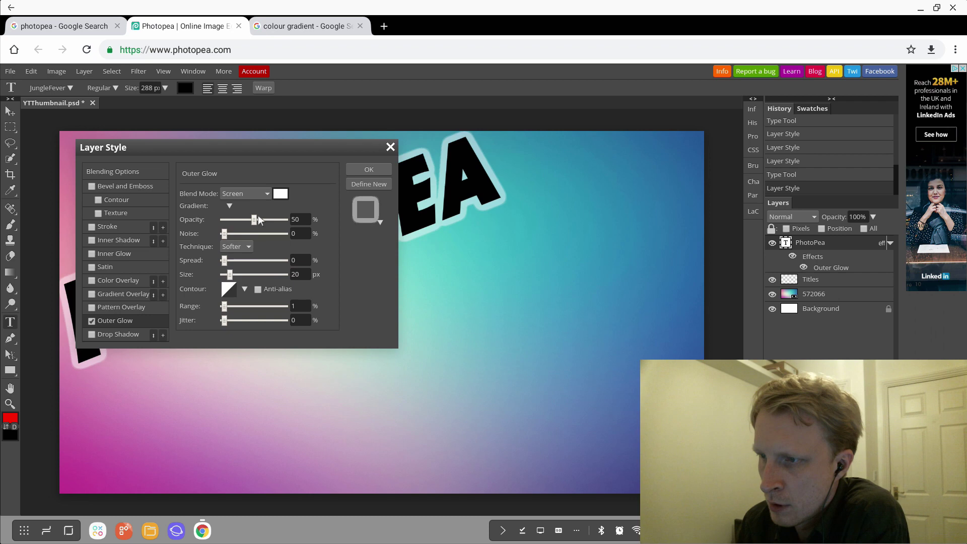
{"action": "double_click", "coordinate": [303, 220]}
{"action": "type", "text": "100"}
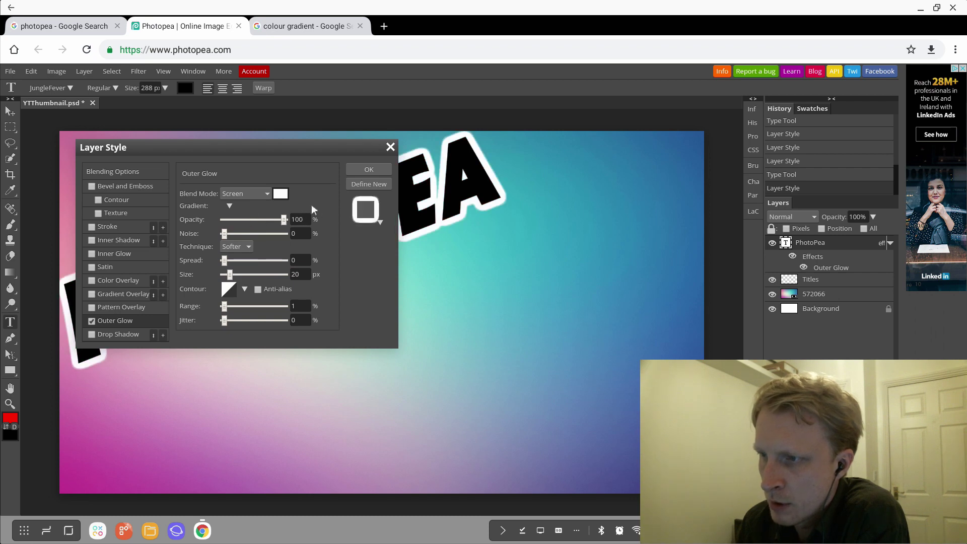
{"action": "left_click", "coordinate": [369, 171]}
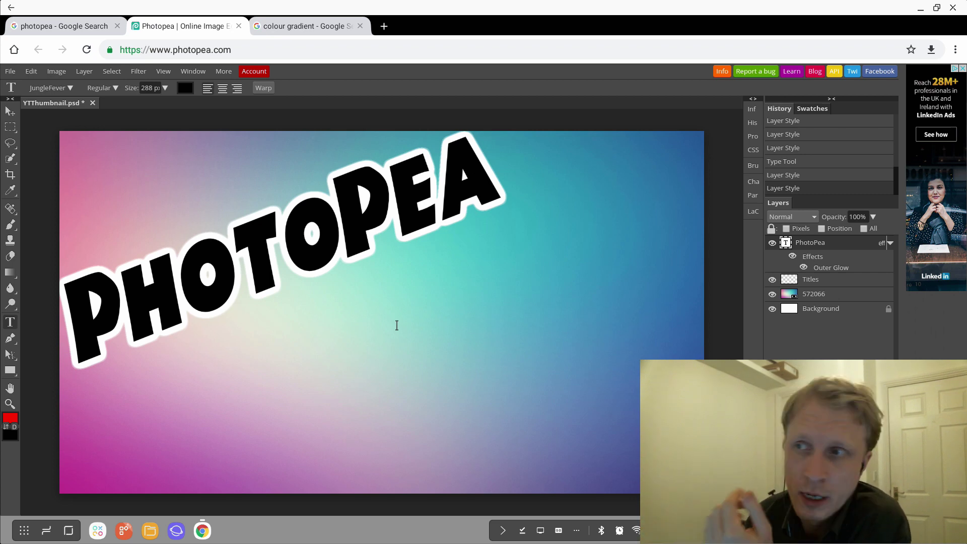
Search Google Images for 'samsung dex logo'
{"action": "left_click", "coordinate": [322, 26]}
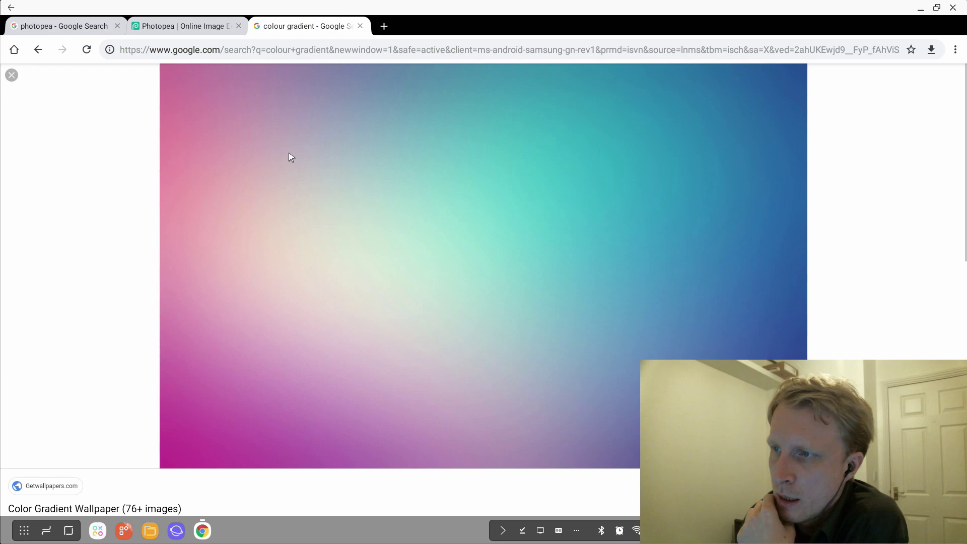
{"action": "key", "text": "Escape"}
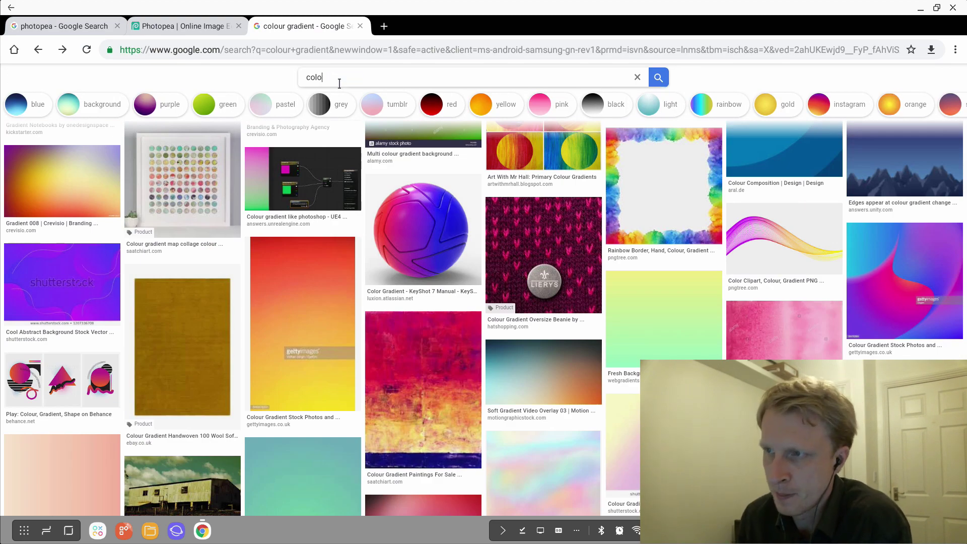
{"action": "left_click", "coordinate": [339, 83]}
{"action": "type", "text": "samsung de"}
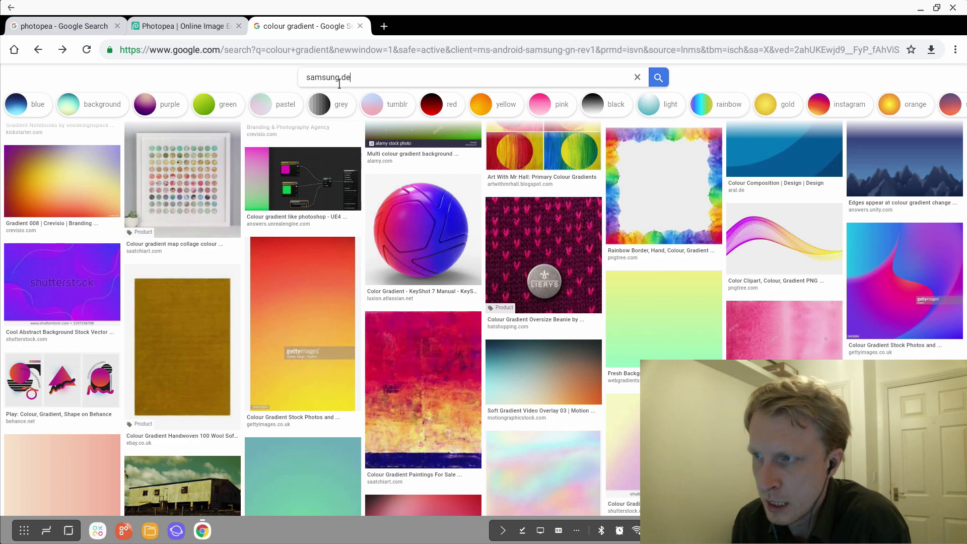
{"action": "type", "text": "x"}
{"action": "key", "text": "Return"}
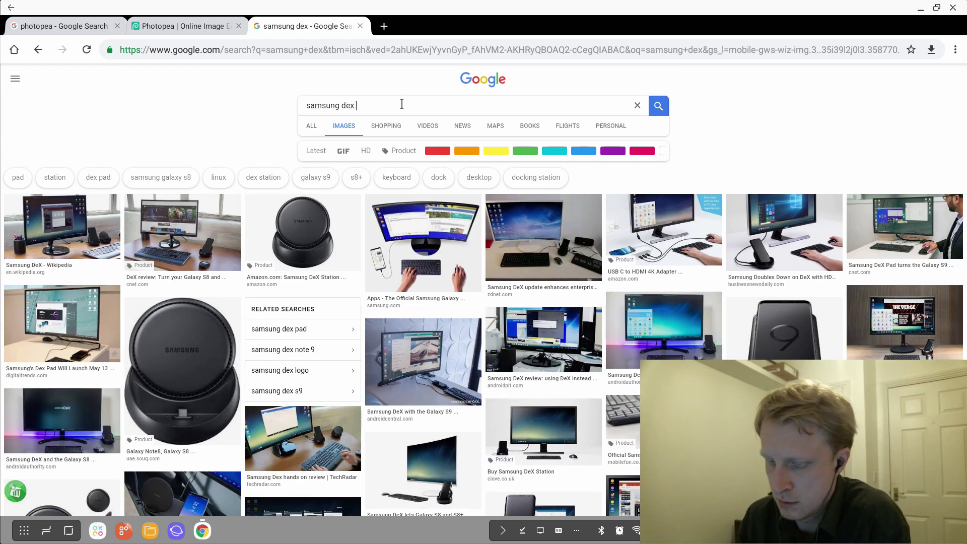
{"action": "type", "text": "logo"}
{"action": "key", "text": "Return"}
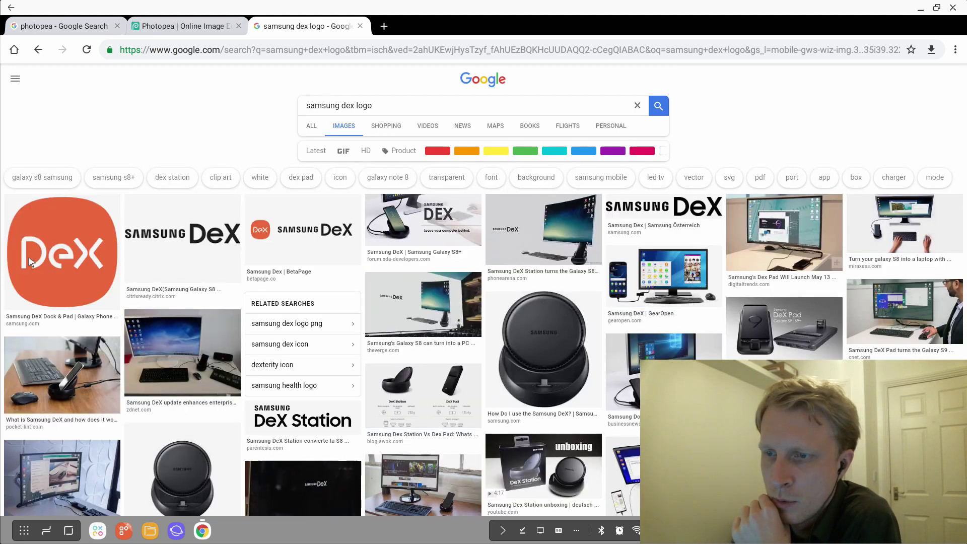
Download the orange DeX logo image and go back to Photopea
{"action": "left_click", "coordinate": [31, 262]}
{"action": "right_click", "coordinate": [597, 258]}
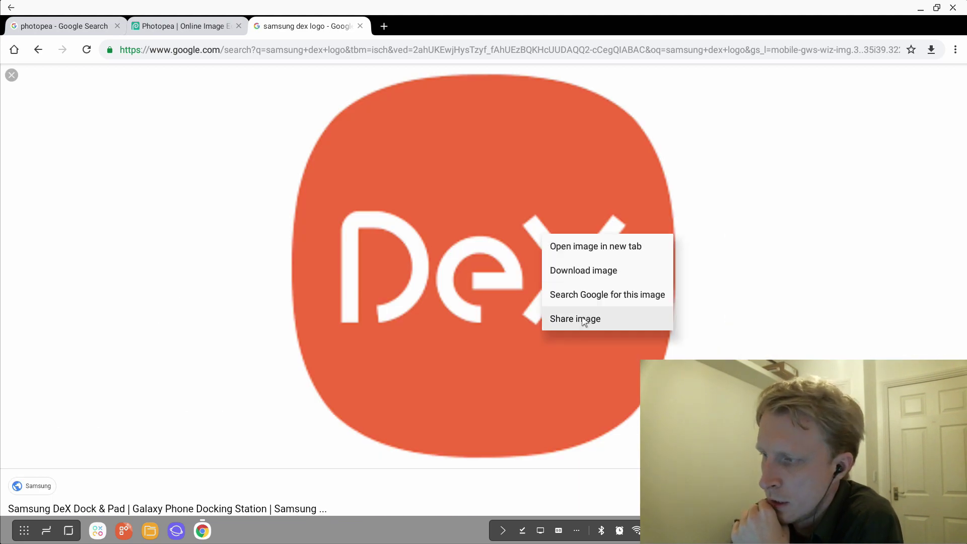
{"action": "left_click", "coordinate": [575, 271]}
{"action": "left_click", "coordinate": [188, 29]}
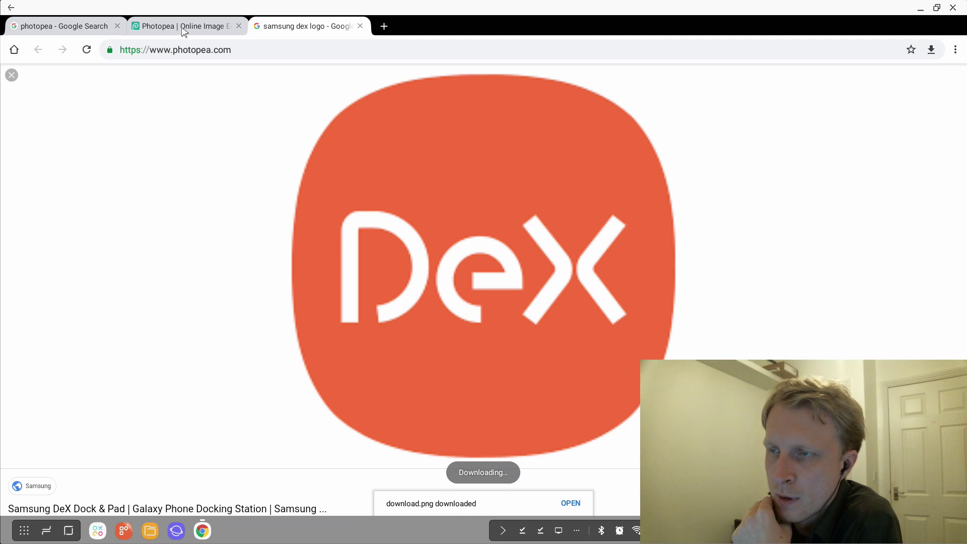
Place download.png into the thumbnail, enlarged in the top-right corner
{"action": "left_click", "coordinate": [11, 71]}
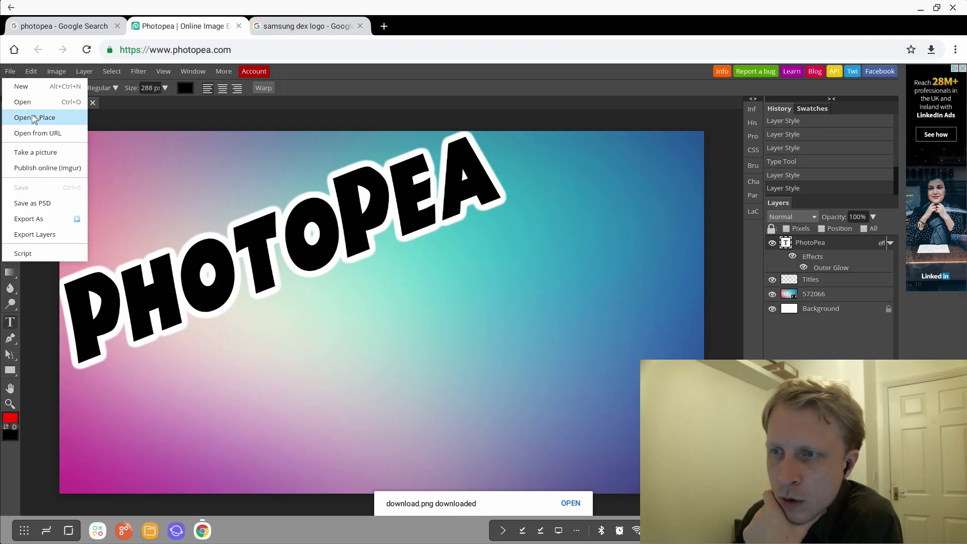
{"action": "left_click", "coordinate": [33, 119]}
{"action": "left_click", "coordinate": [583, 484]}
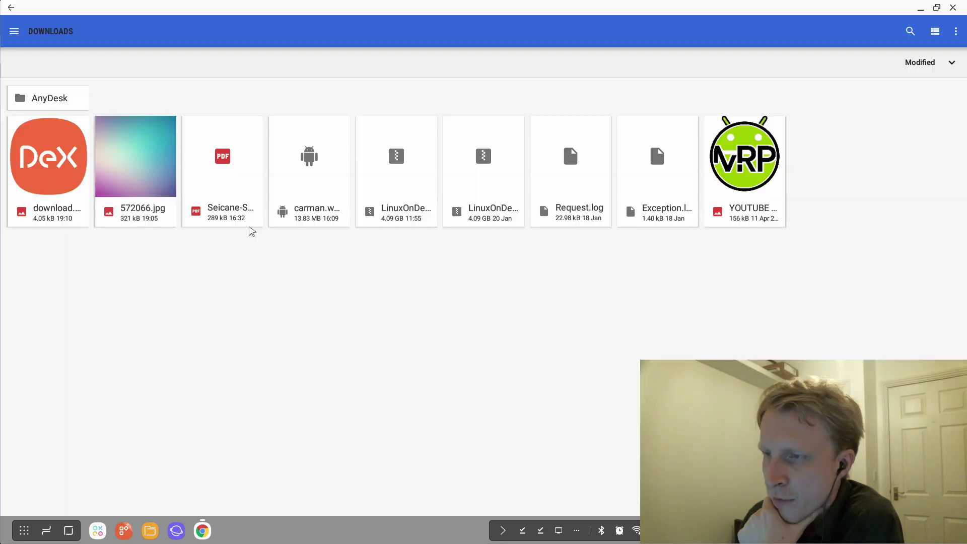
{"action": "left_click", "coordinate": [17, 156]}
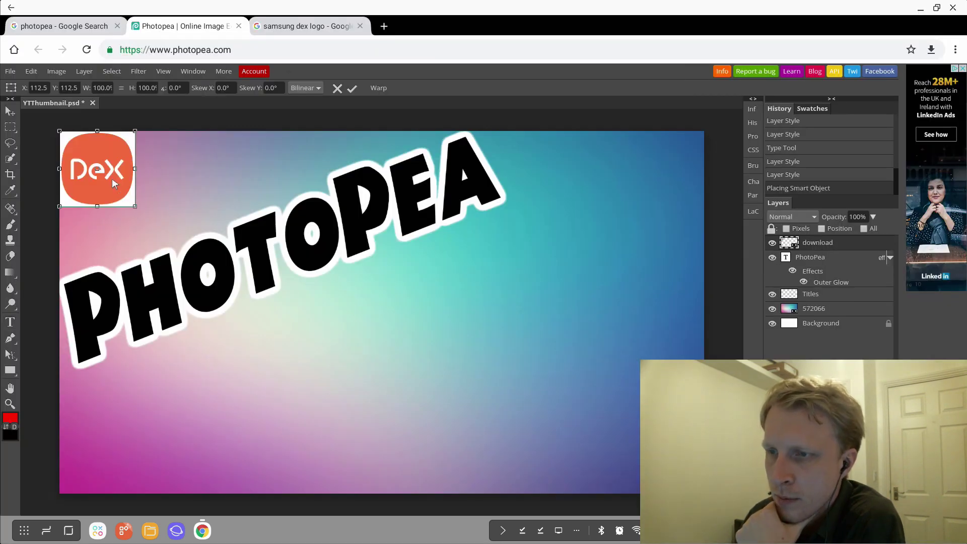
{"action": "left_click_drag", "start_coordinate": [112, 177], "coordinate": [672, 185]}
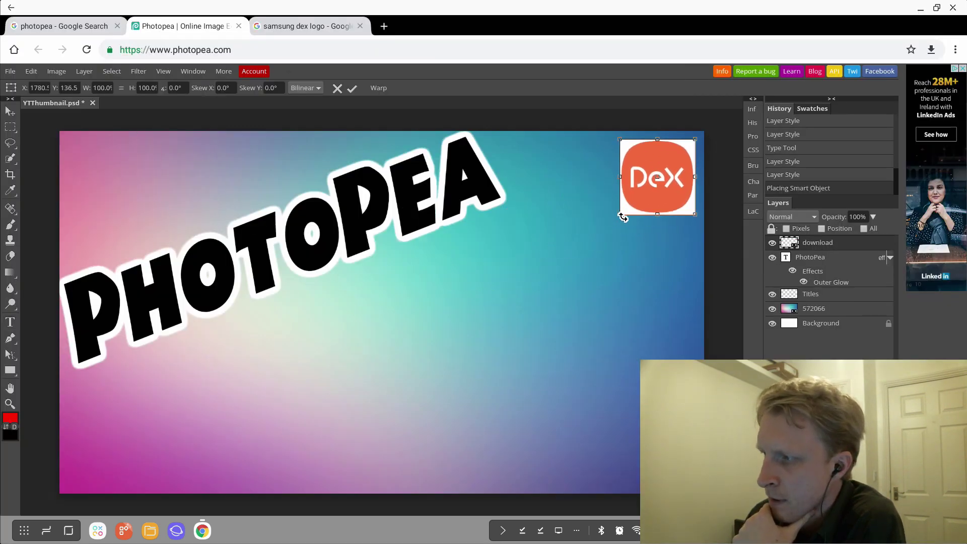
{"action": "left_click_drag", "start_coordinate": [622, 217], "coordinate": [507, 301]}
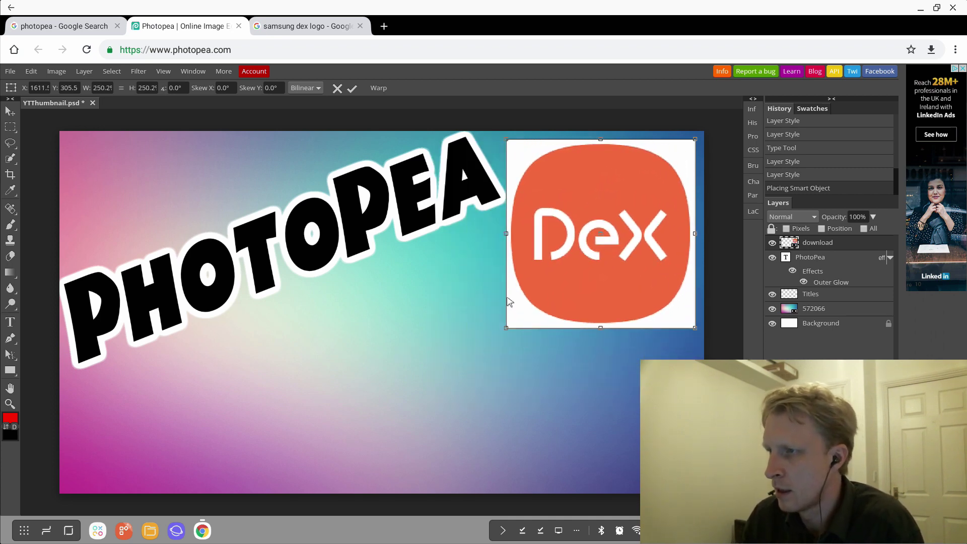
{"action": "left_click", "coordinate": [352, 91]}
Select the Magic Wand tool
{"action": "right_click", "coordinate": [10, 191]}
{"action": "right_click", "coordinate": [10, 159]}
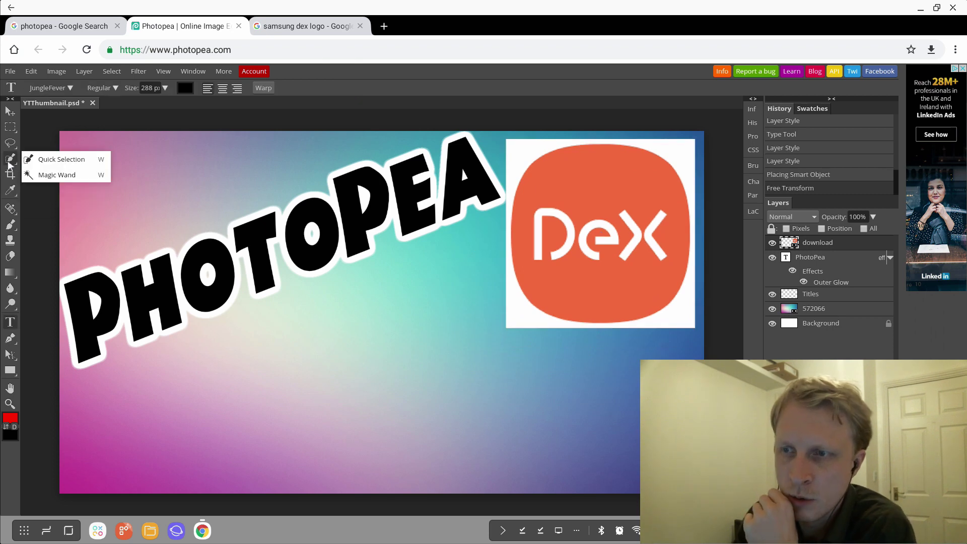
{"action": "left_click", "coordinate": [55, 175]}
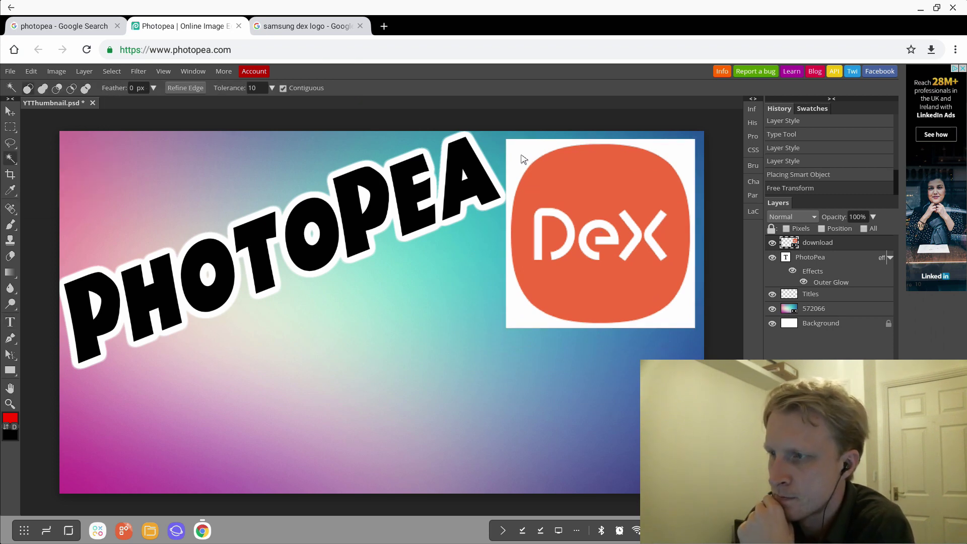
Magic-wand the white area, rasterize the download layer, and delete the white background
{"action": "left_click", "coordinate": [523, 169]}
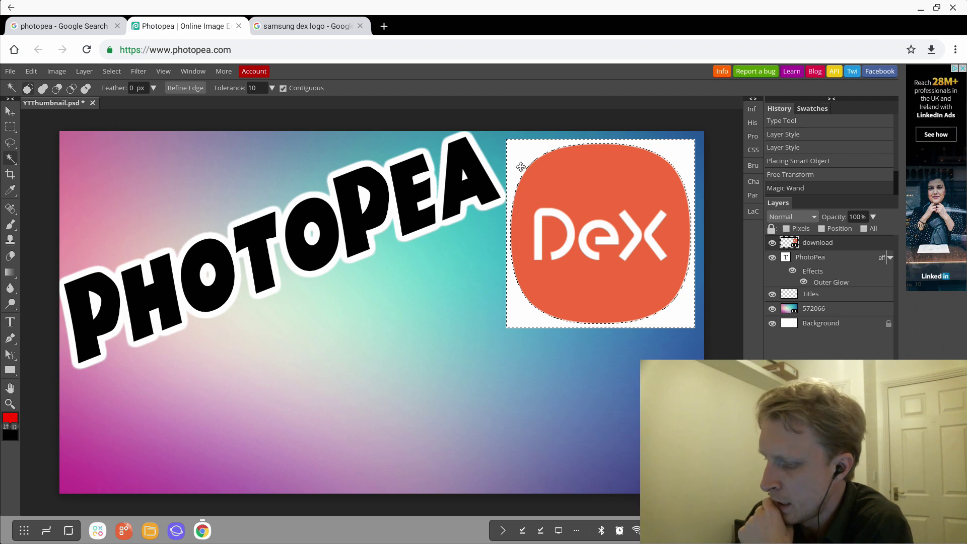
{"action": "key", "text": "Delete"}
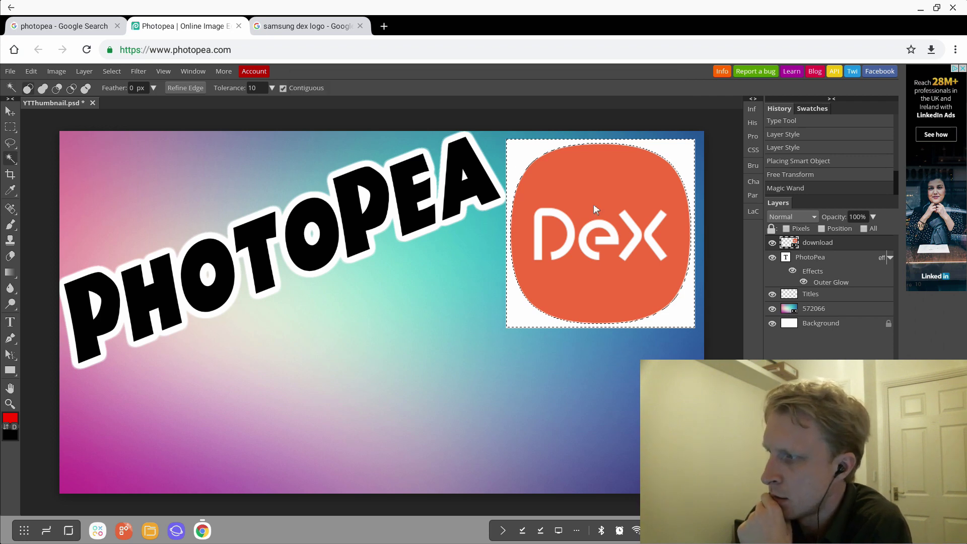
{"action": "right_click", "coordinate": [820, 245]}
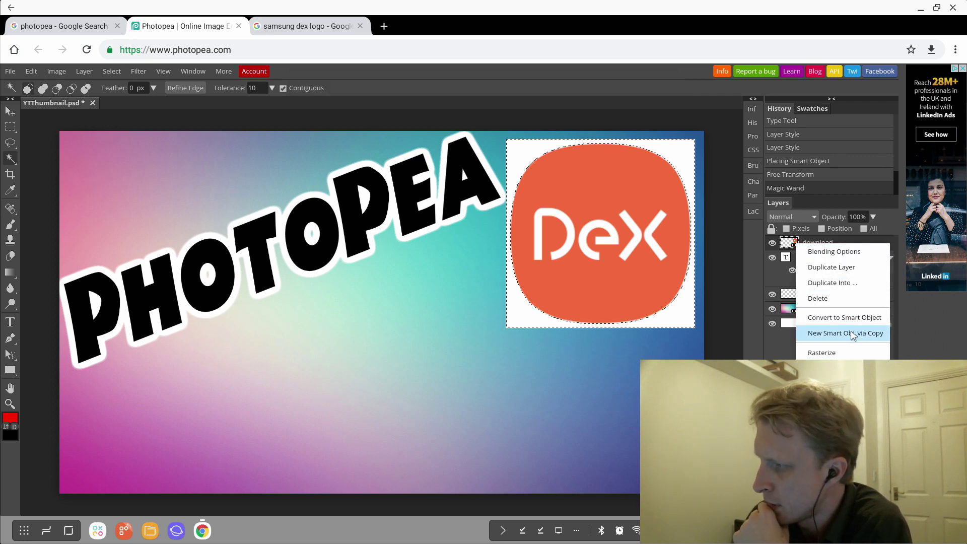
{"action": "left_click", "coordinate": [846, 317]}
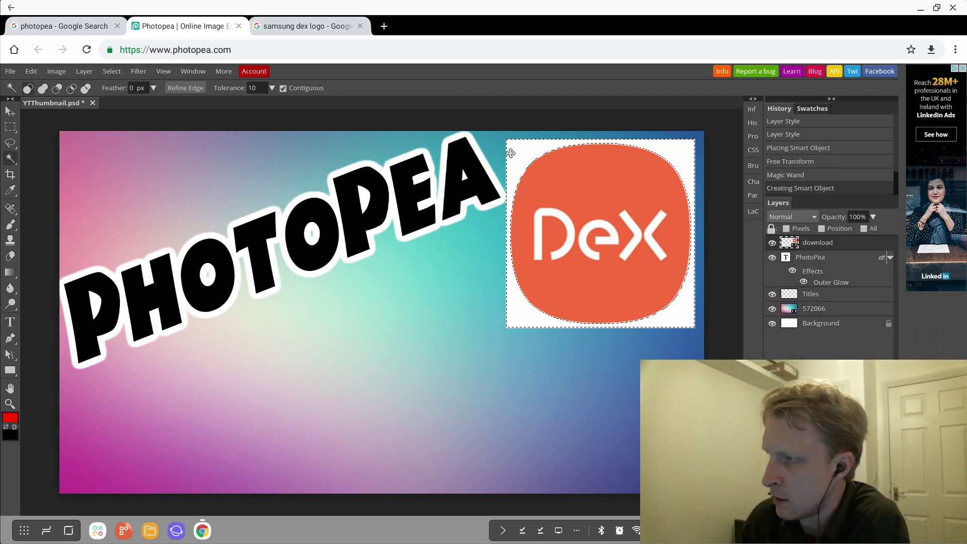
{"action": "key", "text": "Delete"}
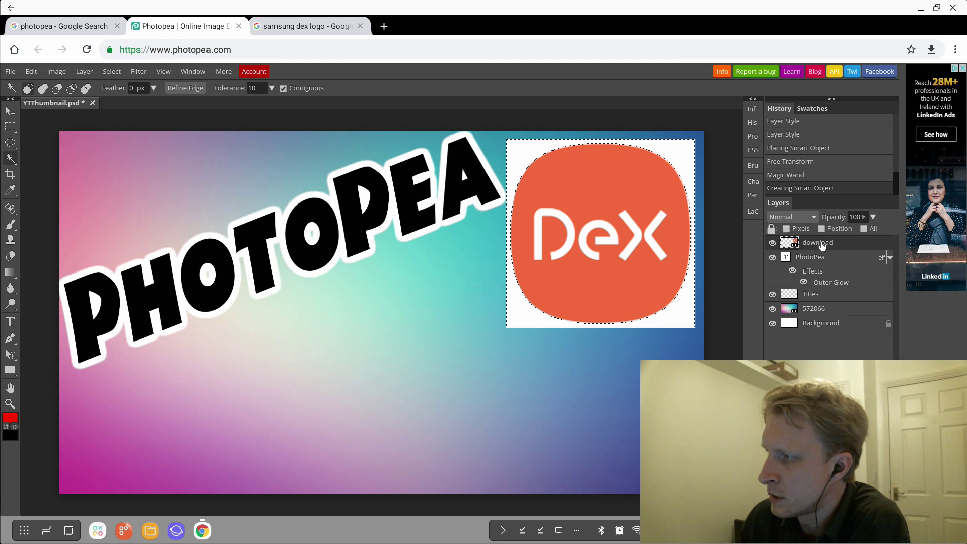
{"action": "right_click", "coordinate": [818, 243]}
{"action": "left_click", "coordinate": [847, 354]}
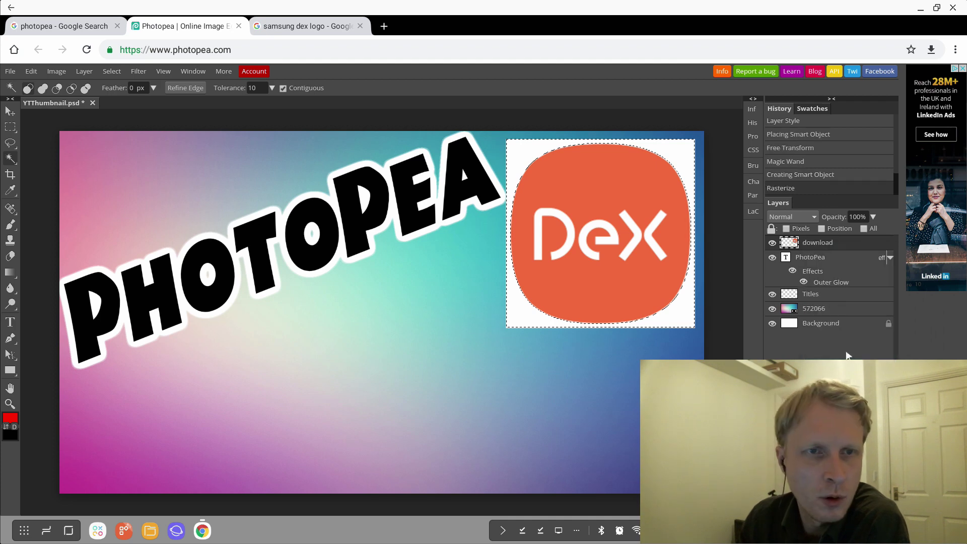
{"action": "key", "text": "Delete"}
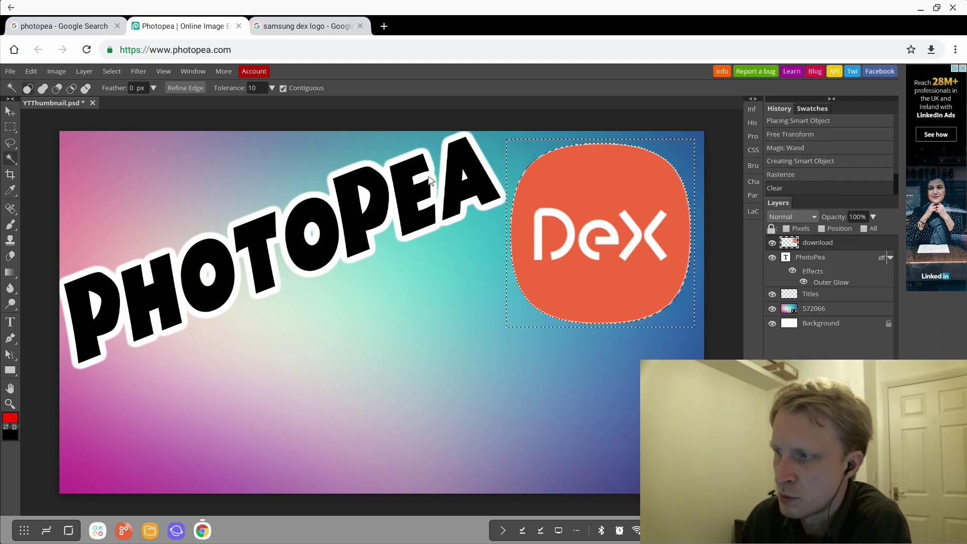
{"action": "right_click", "coordinate": [811, 242]}
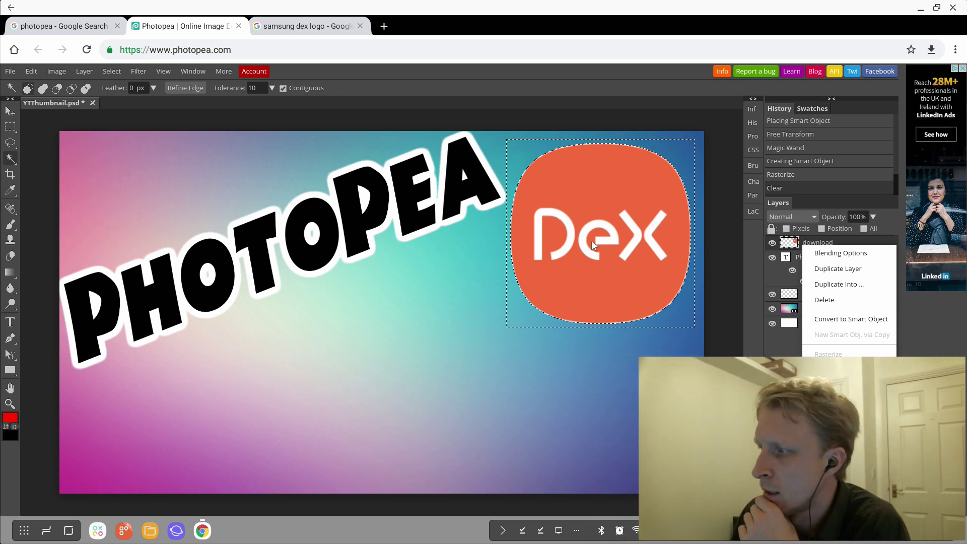
Switch to the Move tool and collapse the PhotoPea layer's effects list
{"action": "key", "text": "Escape"}
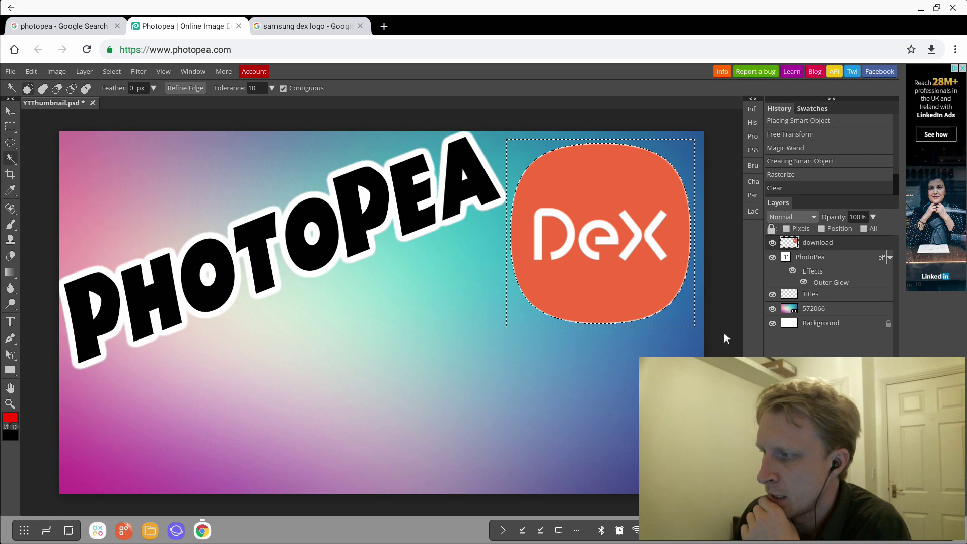
{"action": "left_click", "coordinate": [700, 335]}
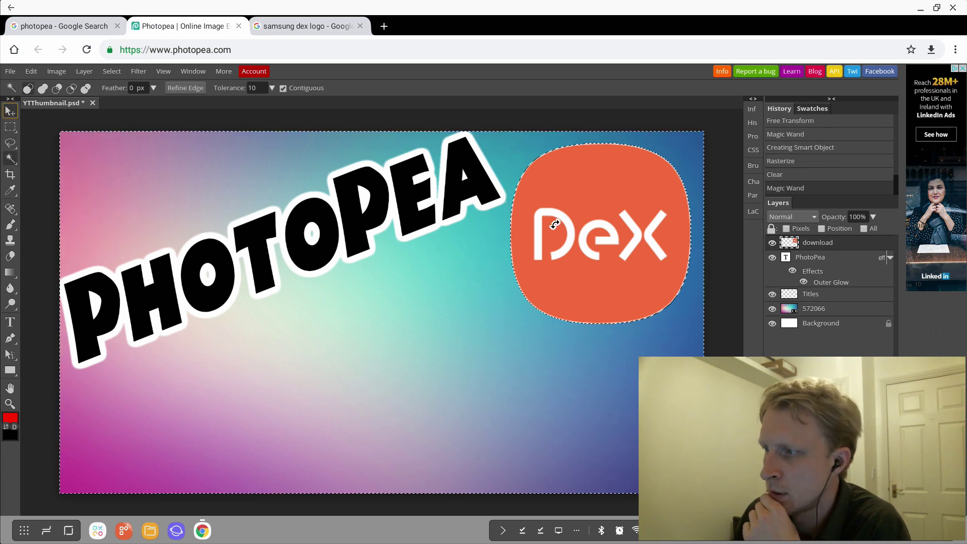
{"action": "left_click", "coordinate": [8, 111]}
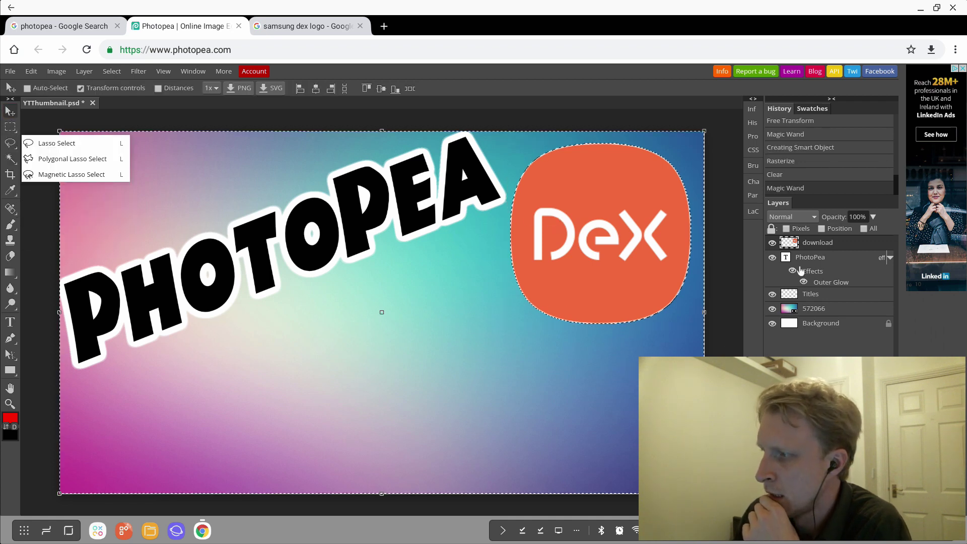
{"action": "left_click", "coordinate": [890, 258]}
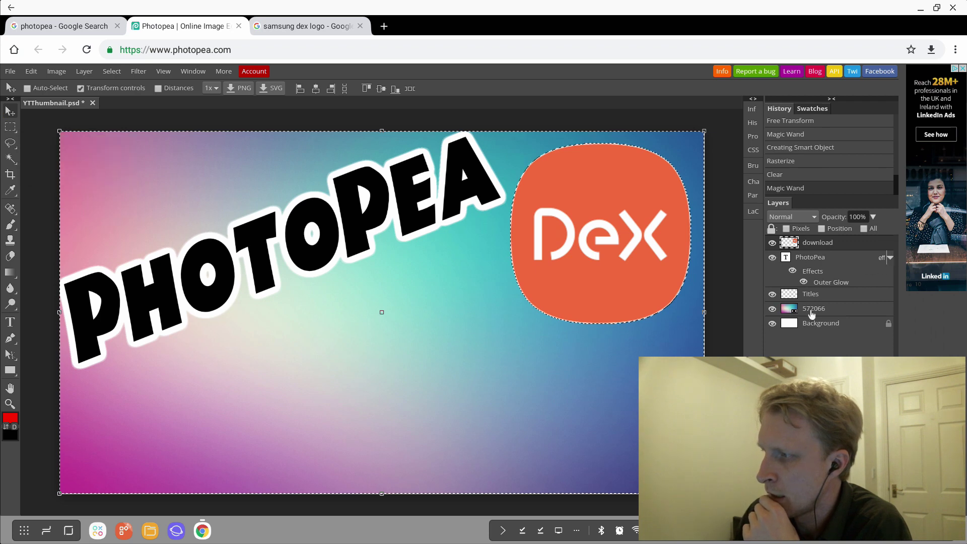
{"action": "left_click", "coordinate": [493, 353]}
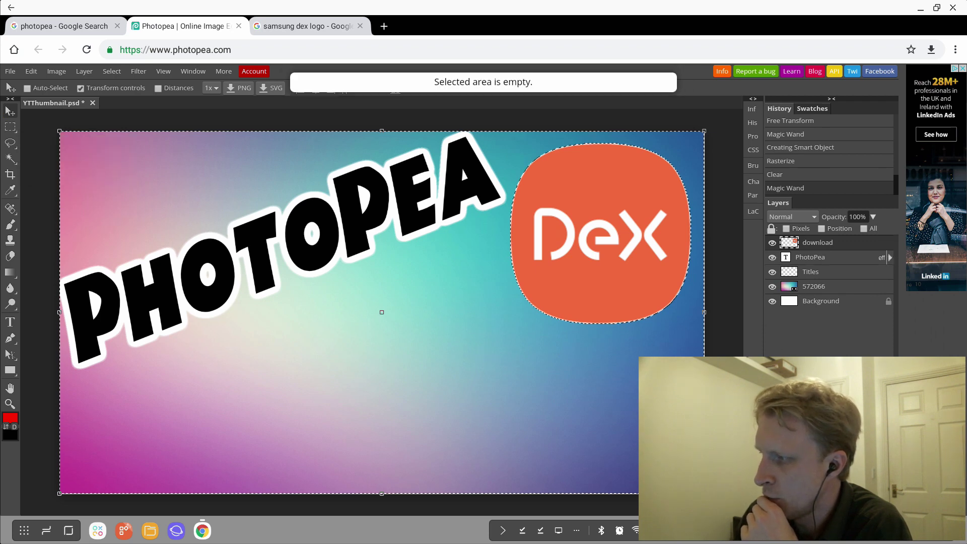
Add a new empty layer named MRP
{"action": "key", "text": "ctrl+shift+n"}
{"action": "double_click", "coordinate": [814, 243]}
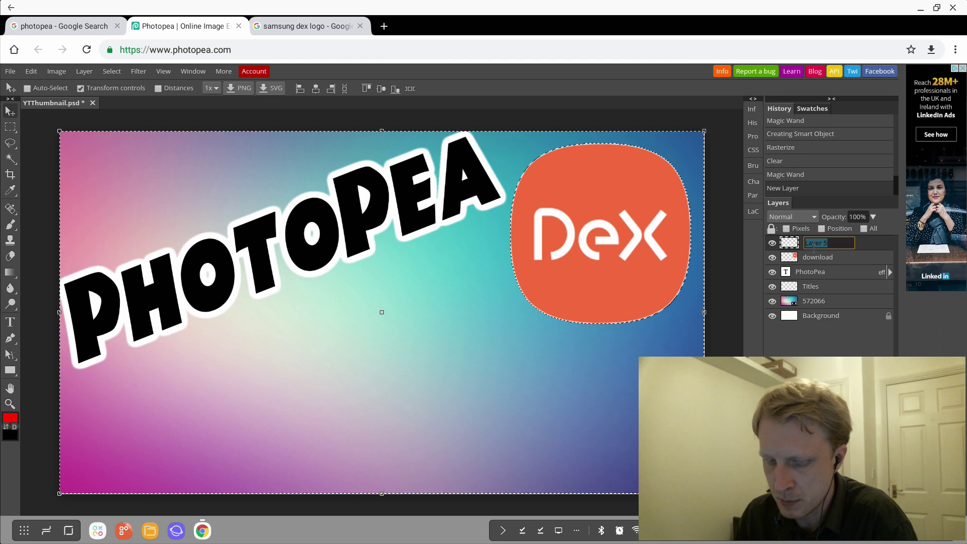
{"action": "type", "text": "MRP"}
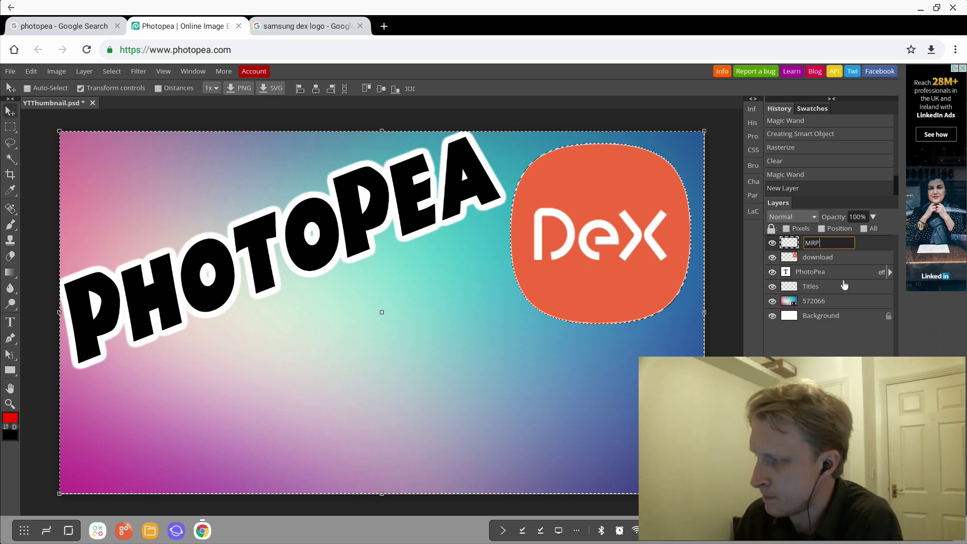
{"action": "key", "text": "Return"}
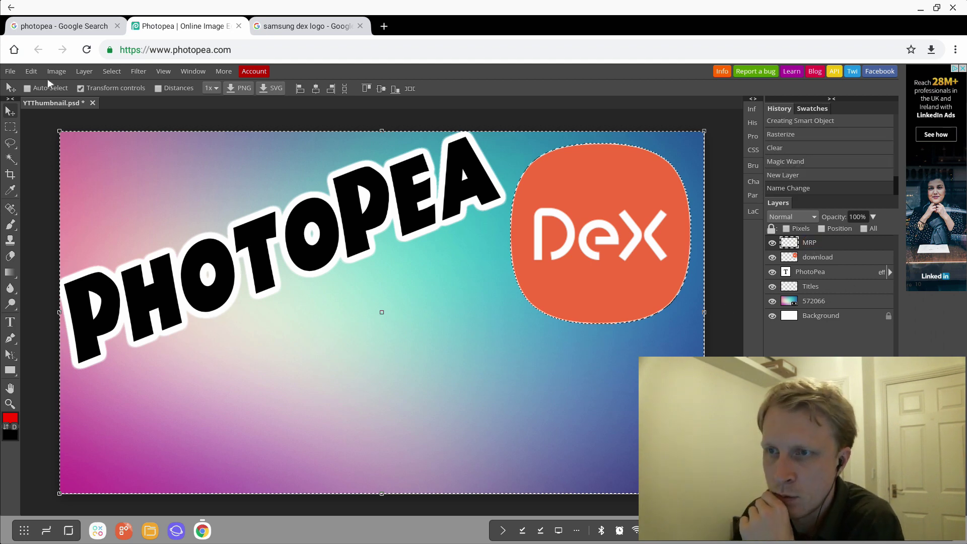
Place the YOUTUBE LOGO V2 MRP logo image into the thumbnail
{"action": "left_click", "coordinate": [10, 71]}
{"action": "left_click", "coordinate": [30, 119]}
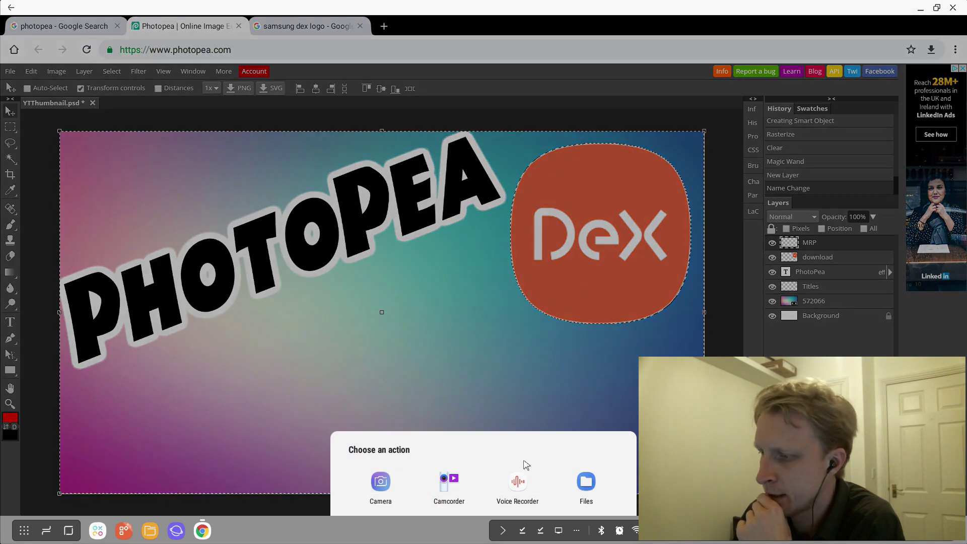
{"action": "left_click", "coordinate": [586, 483]}
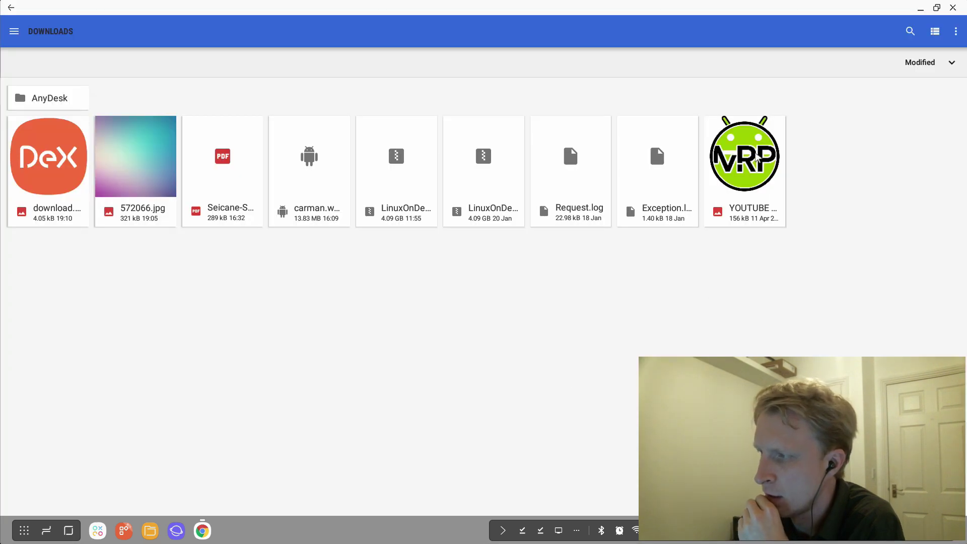
{"action": "left_click", "coordinate": [755, 157]}
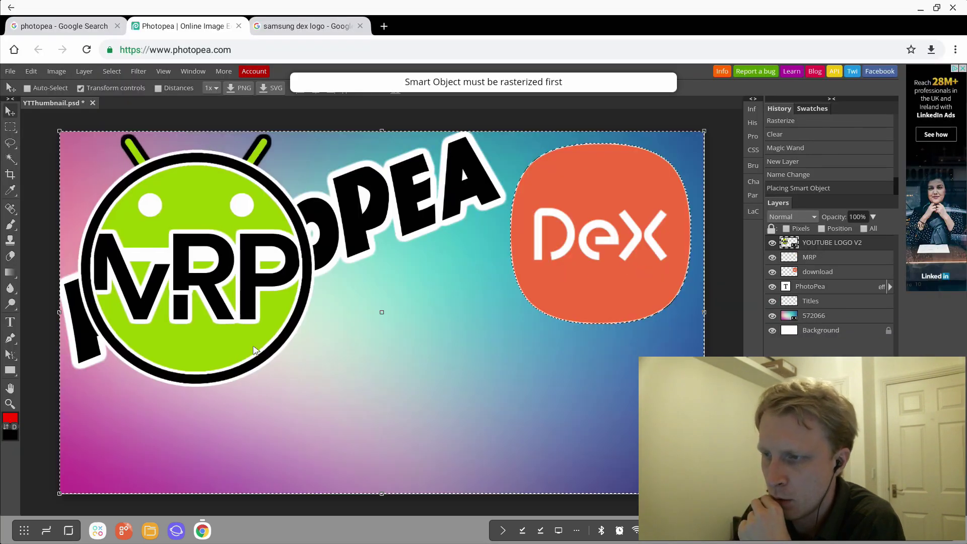
{"action": "left_click_drag", "start_coordinate": [253, 349], "coordinate": [570, 398]}
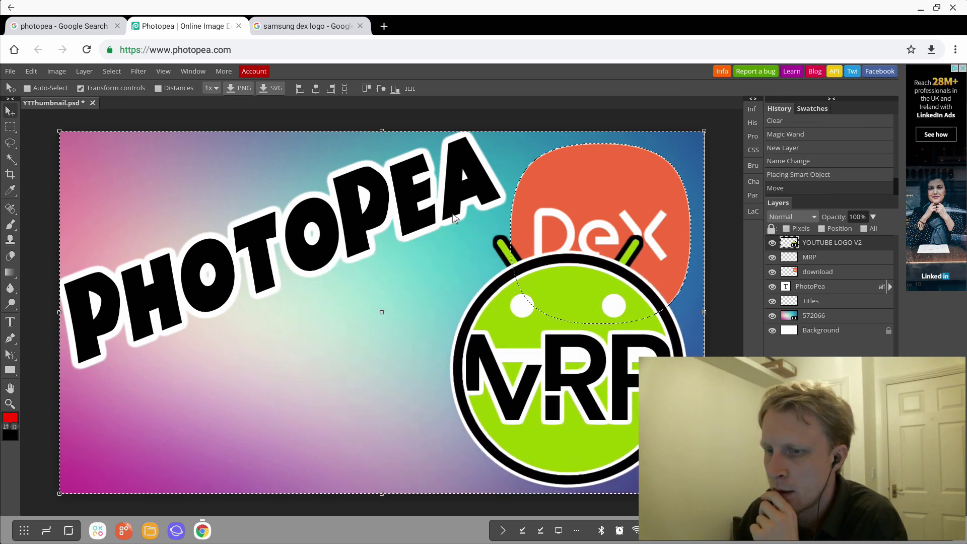
{"action": "key", "text": "Delete"}
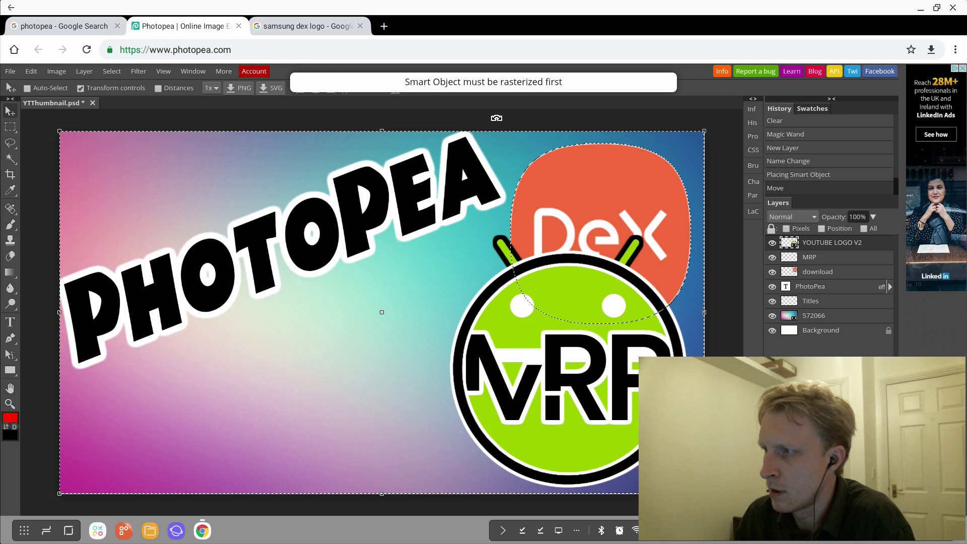
Scale the MRP logo to about 70.5% at bottom-left and stack it below PhotoPea
{"action": "left_click", "coordinate": [810, 259]}
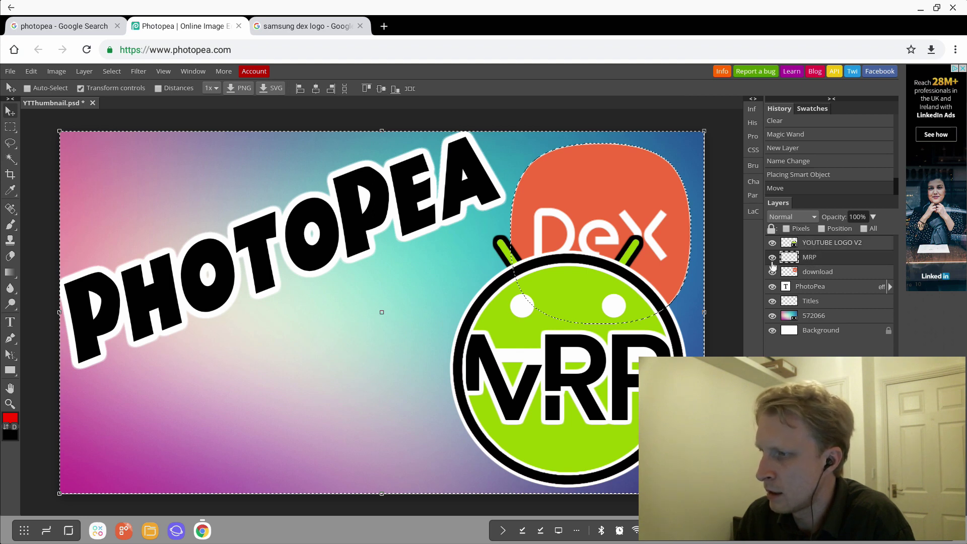
{"action": "left_click", "coordinate": [810, 243]}
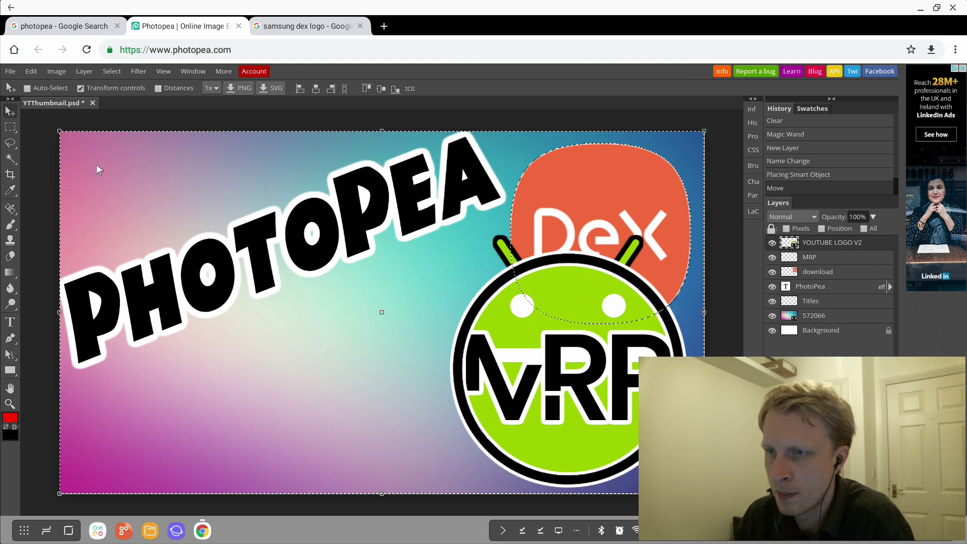
{"action": "left_click", "coordinate": [79, 89]}
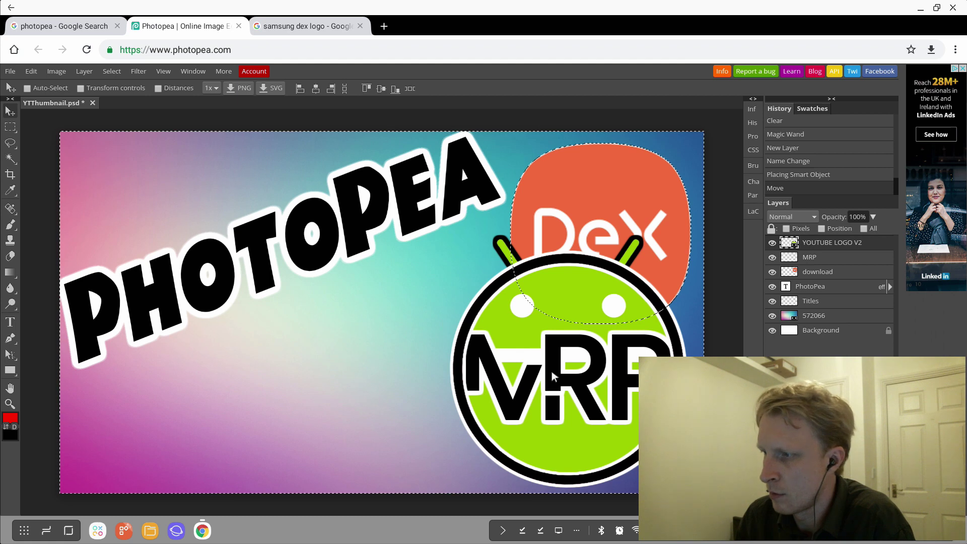
{"action": "key", "text": "ctrl+d"}
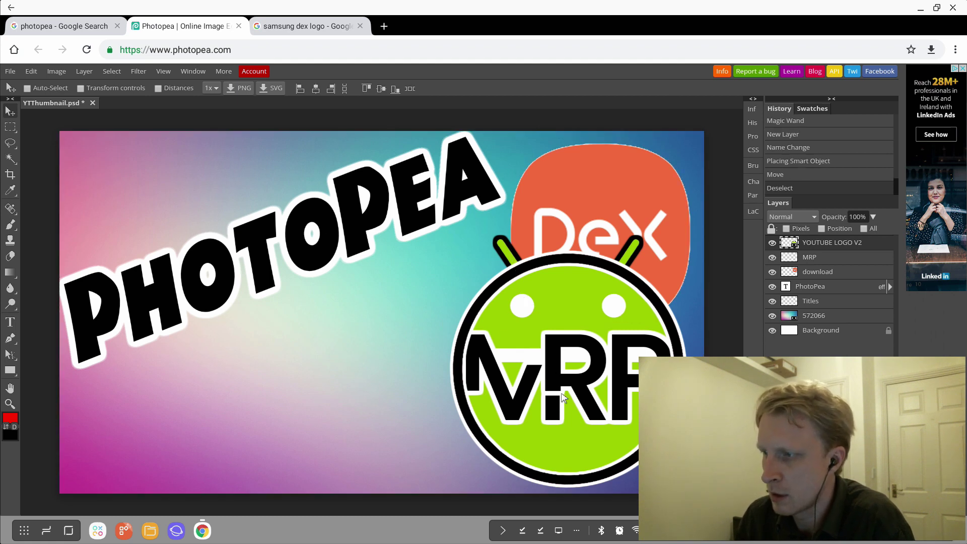
{"action": "key", "text": "ctrl+t"}
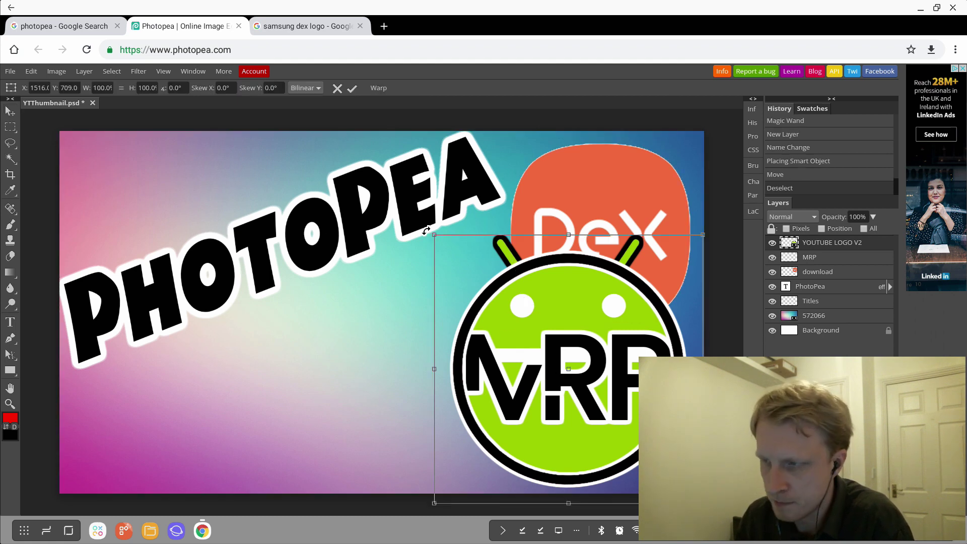
{"action": "left_click_drag", "start_coordinate": [434, 234], "coordinate": [537, 338]}
{"action": "left_click_drag", "start_coordinate": [542, 411], "coordinate": [94, 412]}
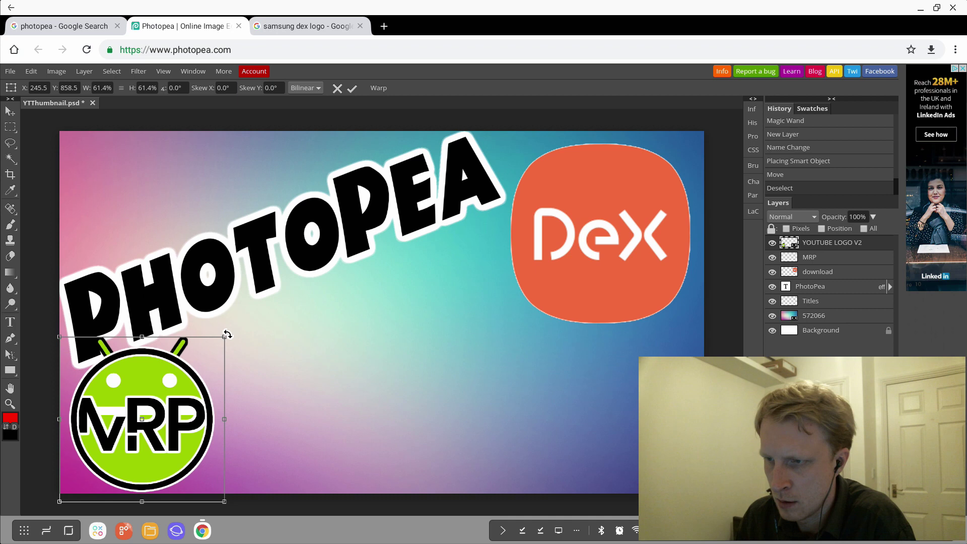
{"action": "left_click_drag", "start_coordinate": [224, 337], "coordinate": [249, 313]}
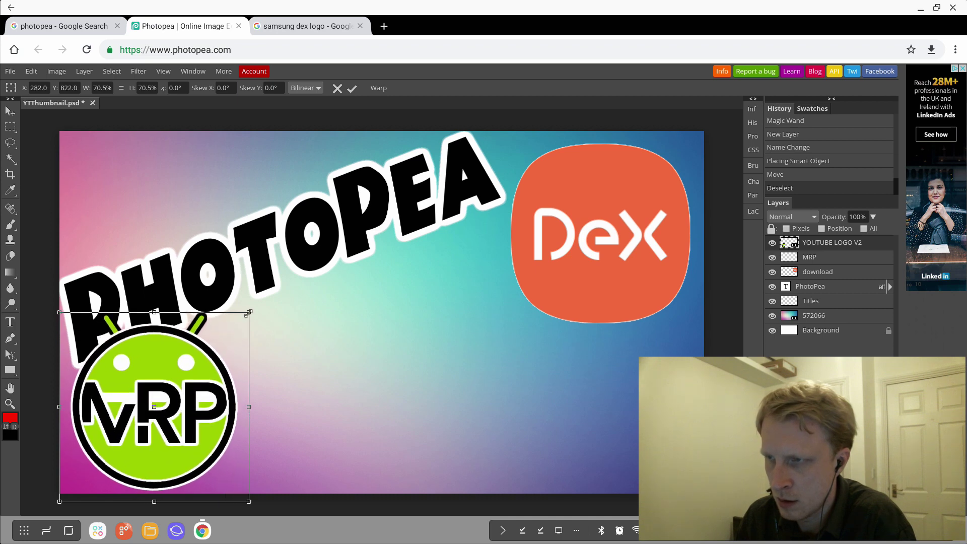
{"action": "key", "text": "Return"}
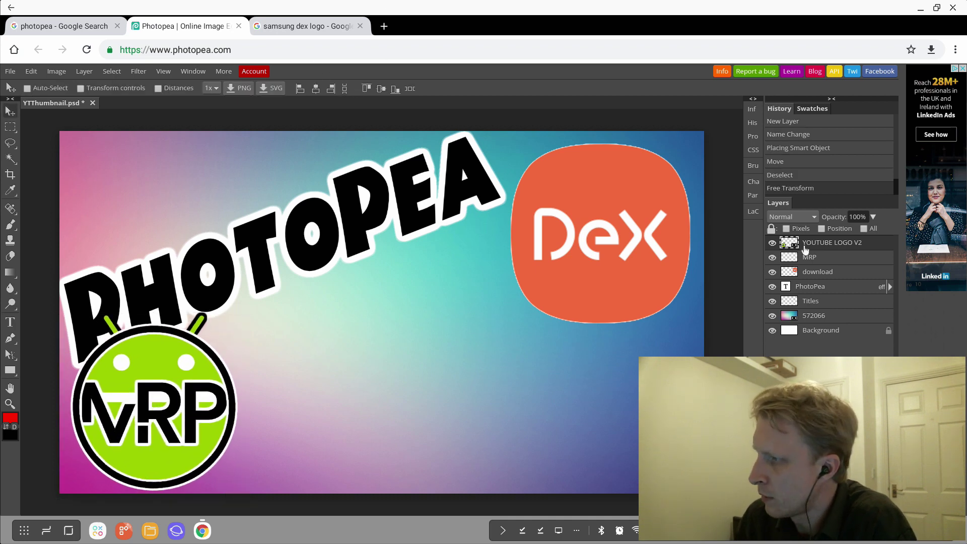
{"action": "left_click_drag", "start_coordinate": [816, 242], "coordinate": [812, 298]}
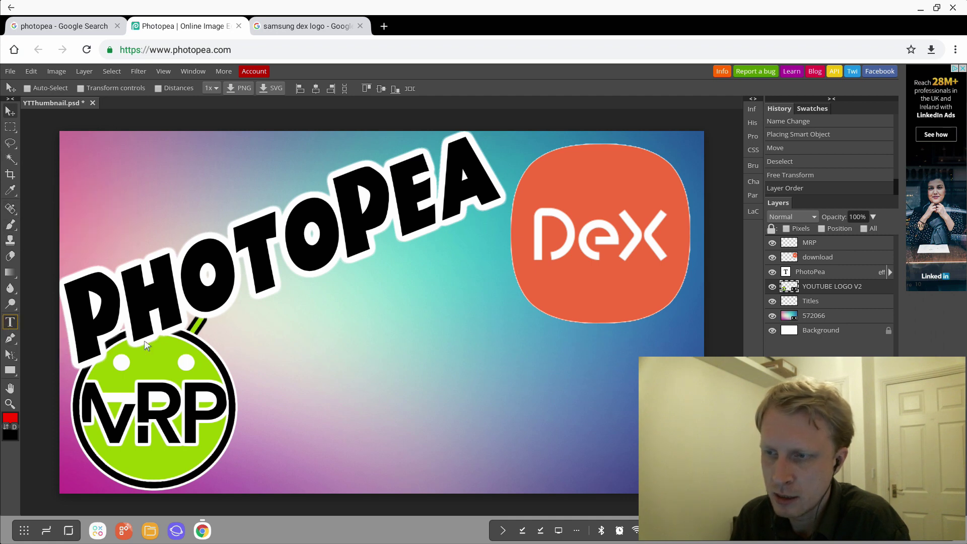
Add a new 'Photoshop Alternative' text layer at the lower right of the canvas
{"action": "left_click", "coordinate": [272, 343]}
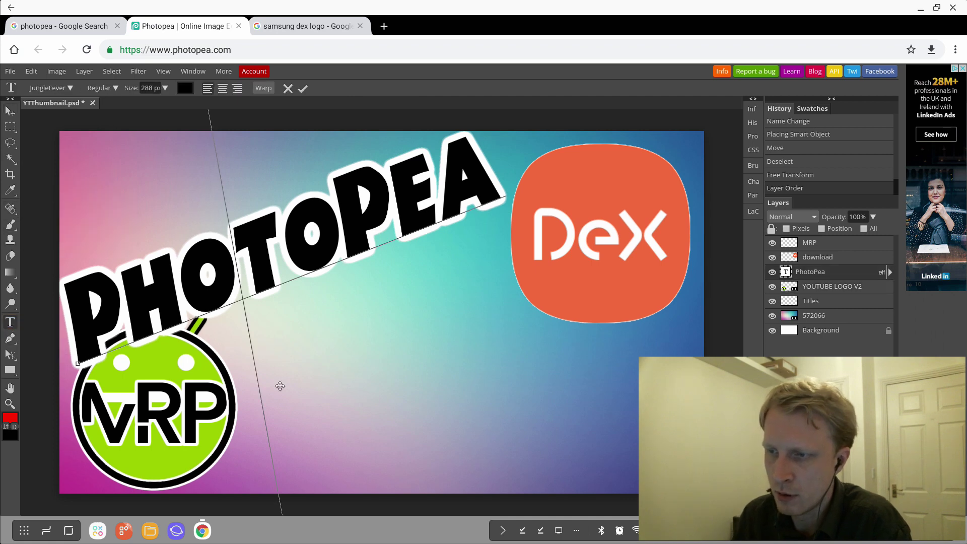
{"action": "left_click", "coordinate": [303, 89]}
{"action": "left_click", "coordinate": [580, 403]}
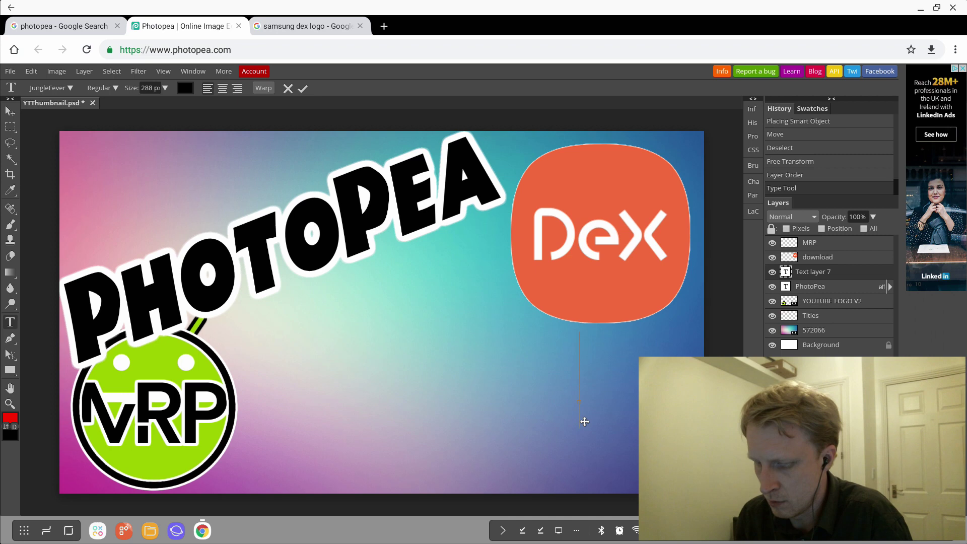
{"action": "type", "text": "PU "}
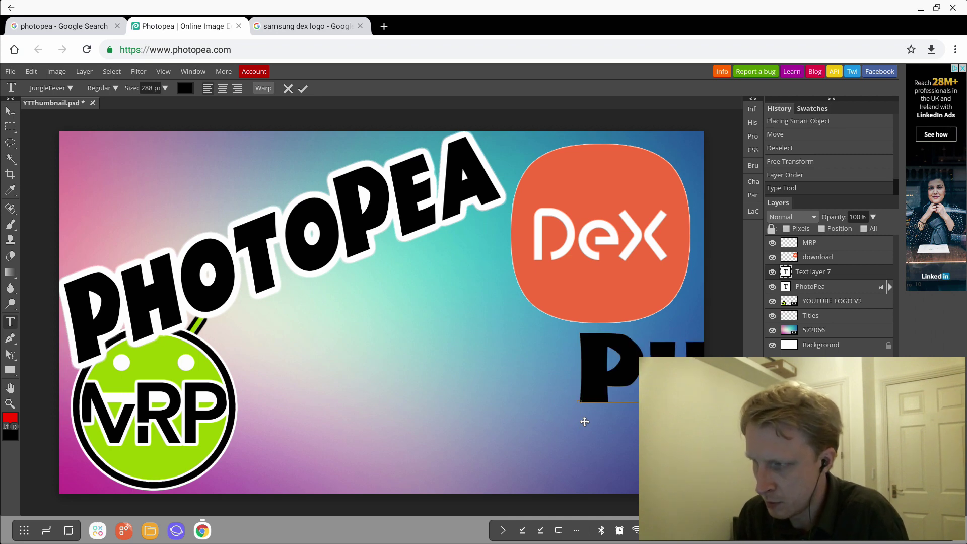
{"action": "type", "text": "A"}
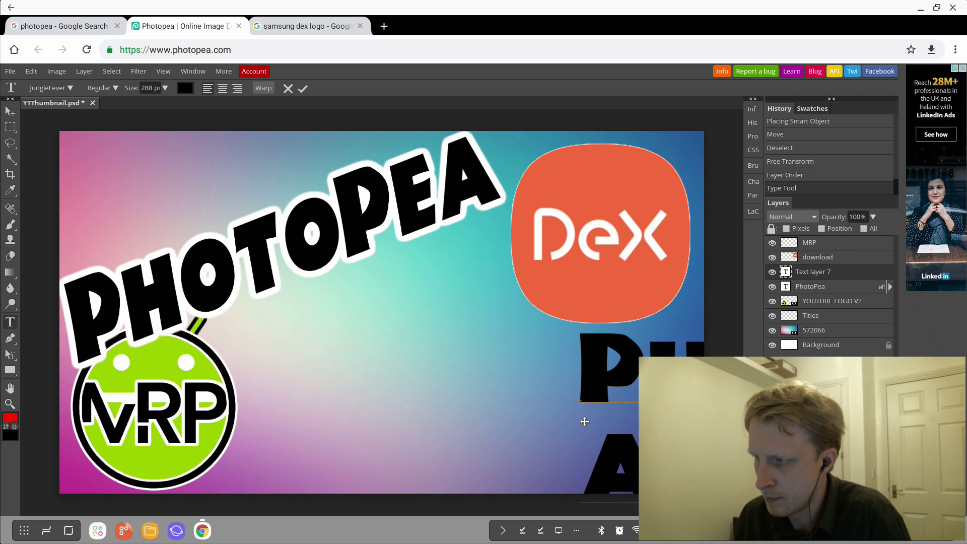
{"action": "left_click", "coordinate": [302, 88]}
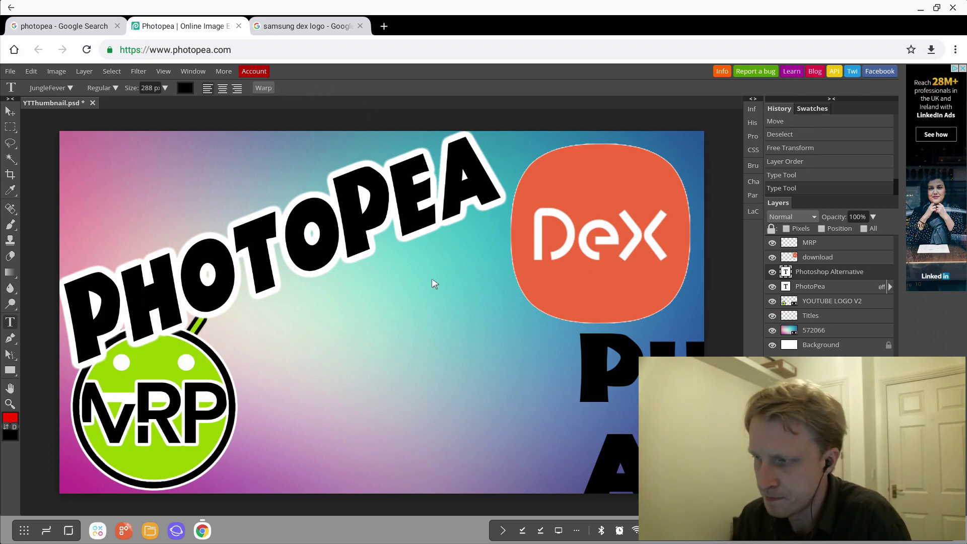
Scale the subtitle to about 66% and move it up beside the MRP logo
{"action": "key", "text": "ctrl+t"}
{"action": "left_click_drag", "start_coordinate": [605, 372], "coordinate": [353, 305]}
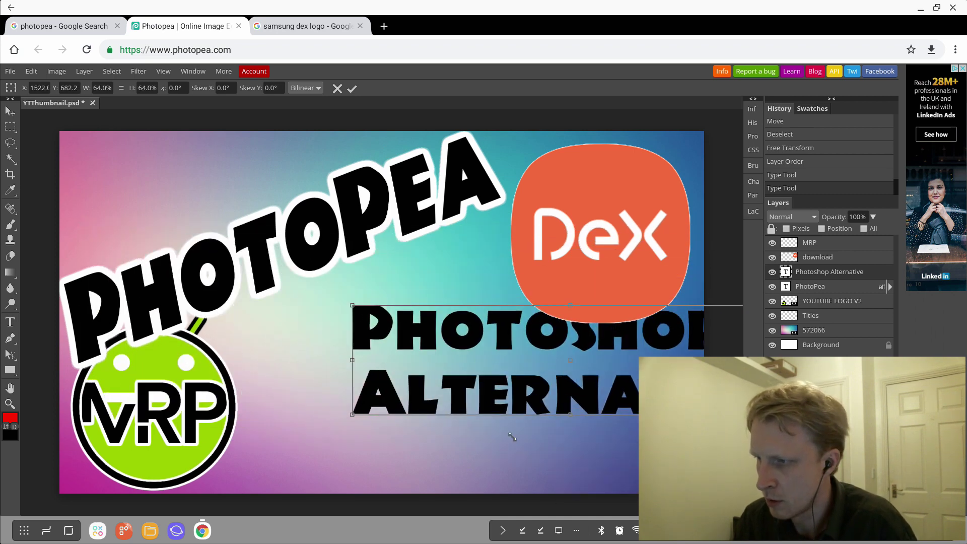
{"action": "left_click_drag", "start_coordinate": [520, 416], "coordinate": [424, 481]}
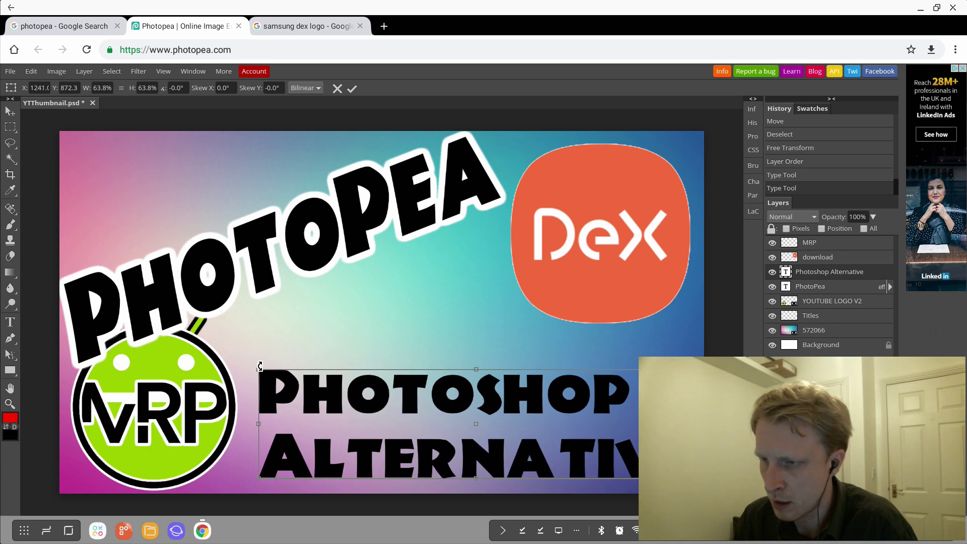
{"action": "left_click_drag", "start_coordinate": [258, 370], "coordinate": [240, 364]}
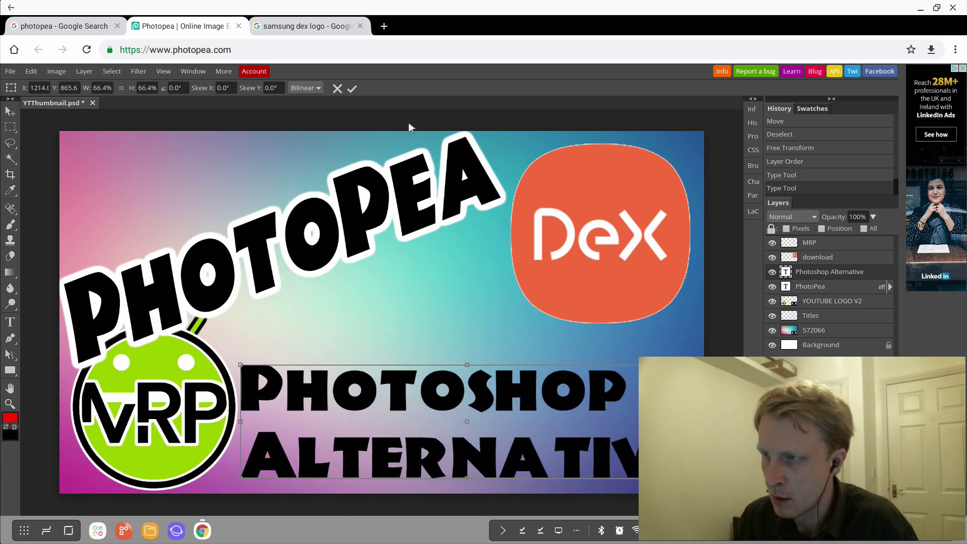
{"action": "left_click", "coordinate": [352, 89]}
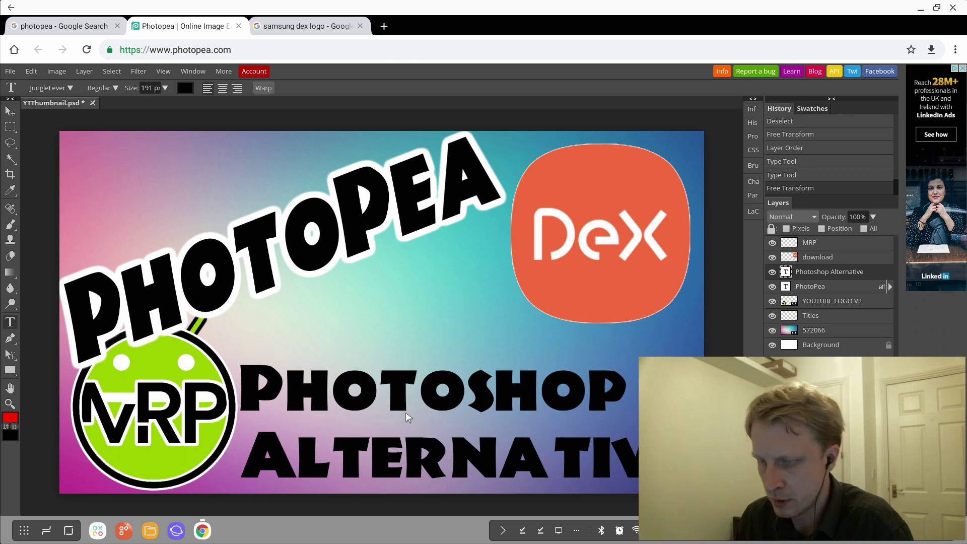
{"action": "key", "text": "ctrl+t"}
{"action": "left_click_drag", "start_coordinate": [429, 400], "coordinate": [429, 357]}
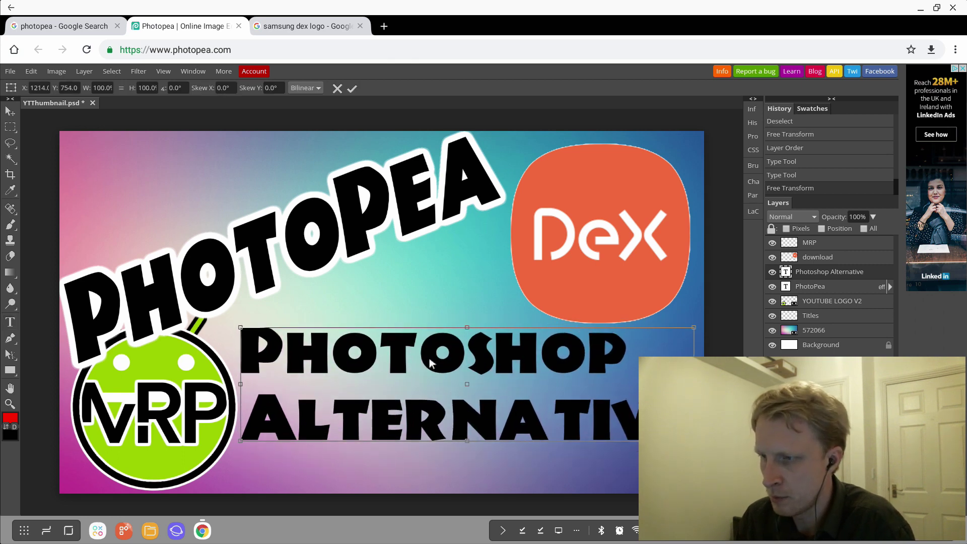
{"action": "left_click", "coordinate": [353, 89]}
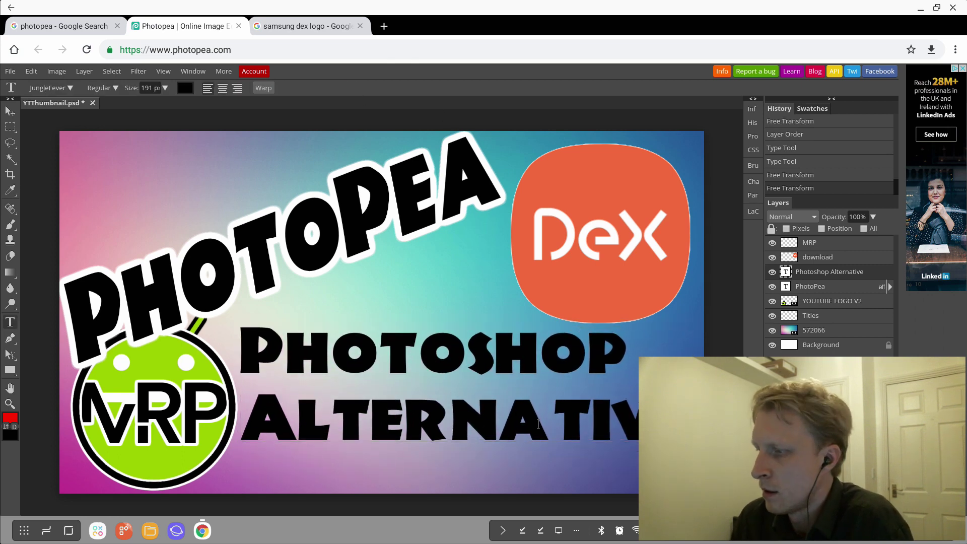
Give the subtitle a white 20 px Screen outer glow through Blending Options
{"action": "right_click", "coordinate": [821, 331]}
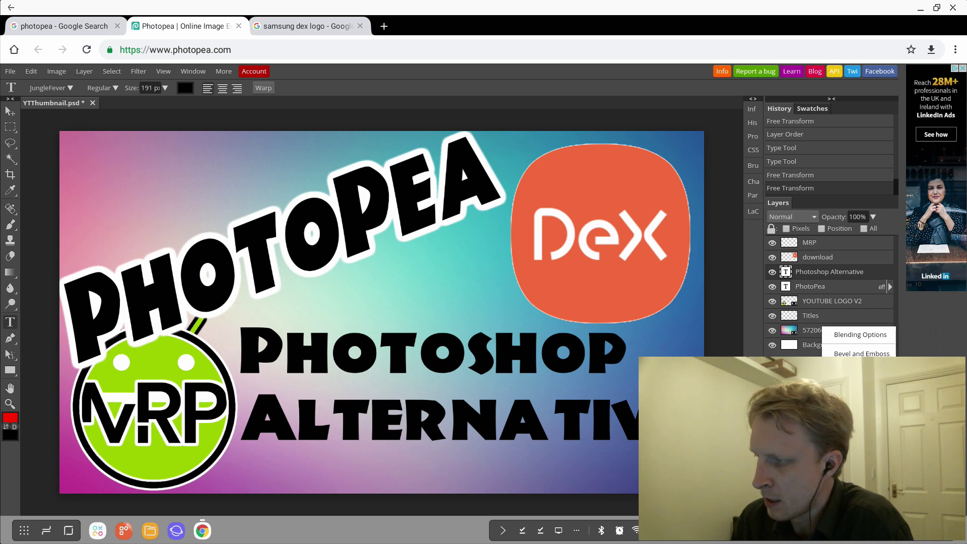
{"action": "left_click", "coordinate": [861, 507]}
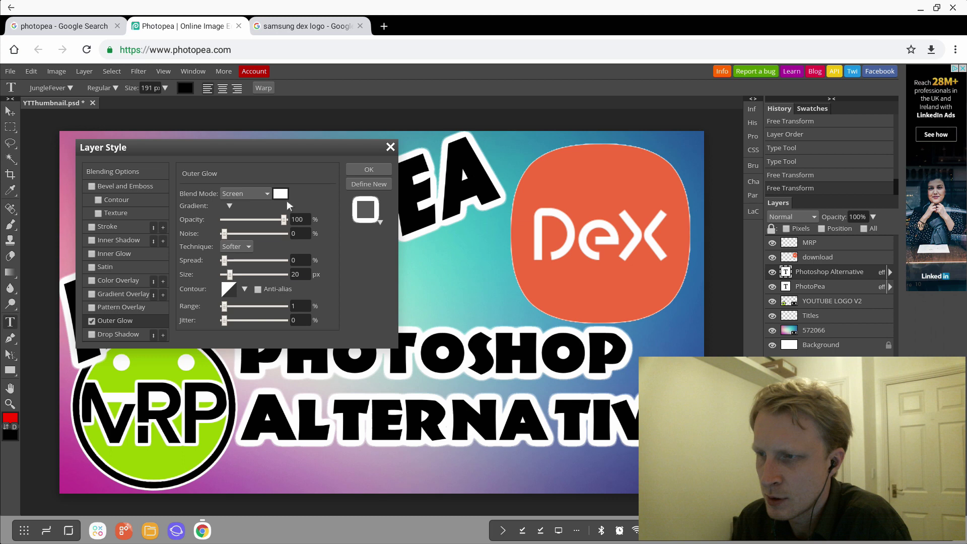
{"action": "left_click", "coordinate": [369, 169]}
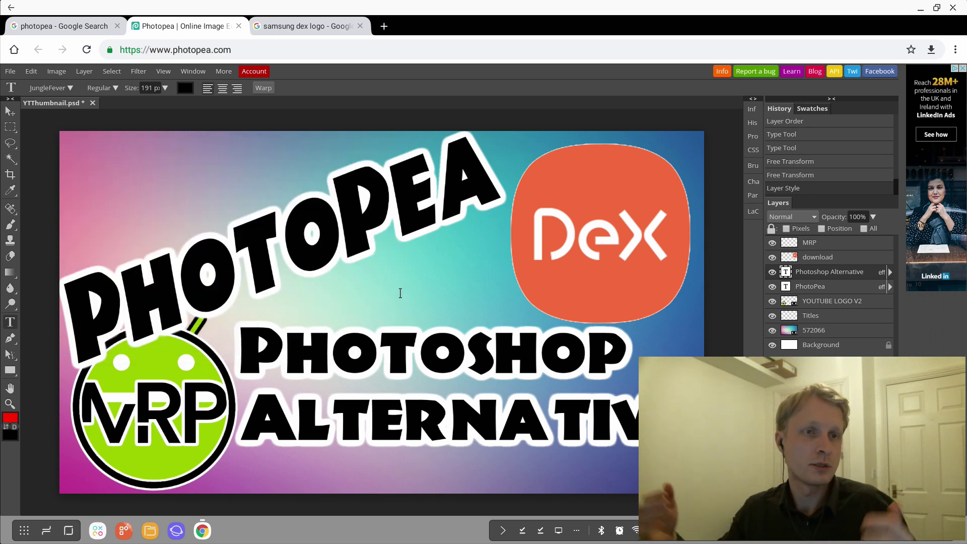